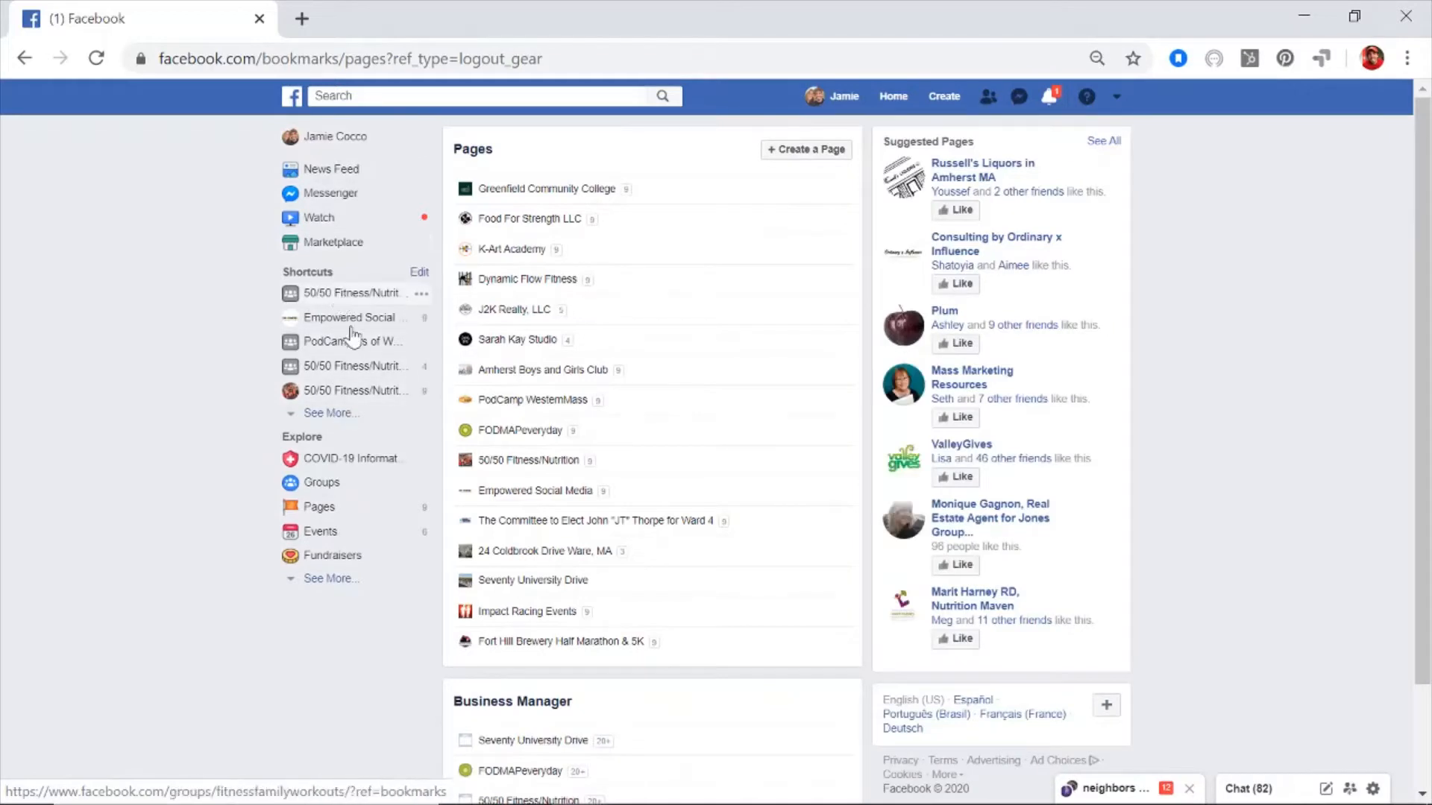
- Open the Greenfield Community College page from the list of managed pages
click(1116, 98)
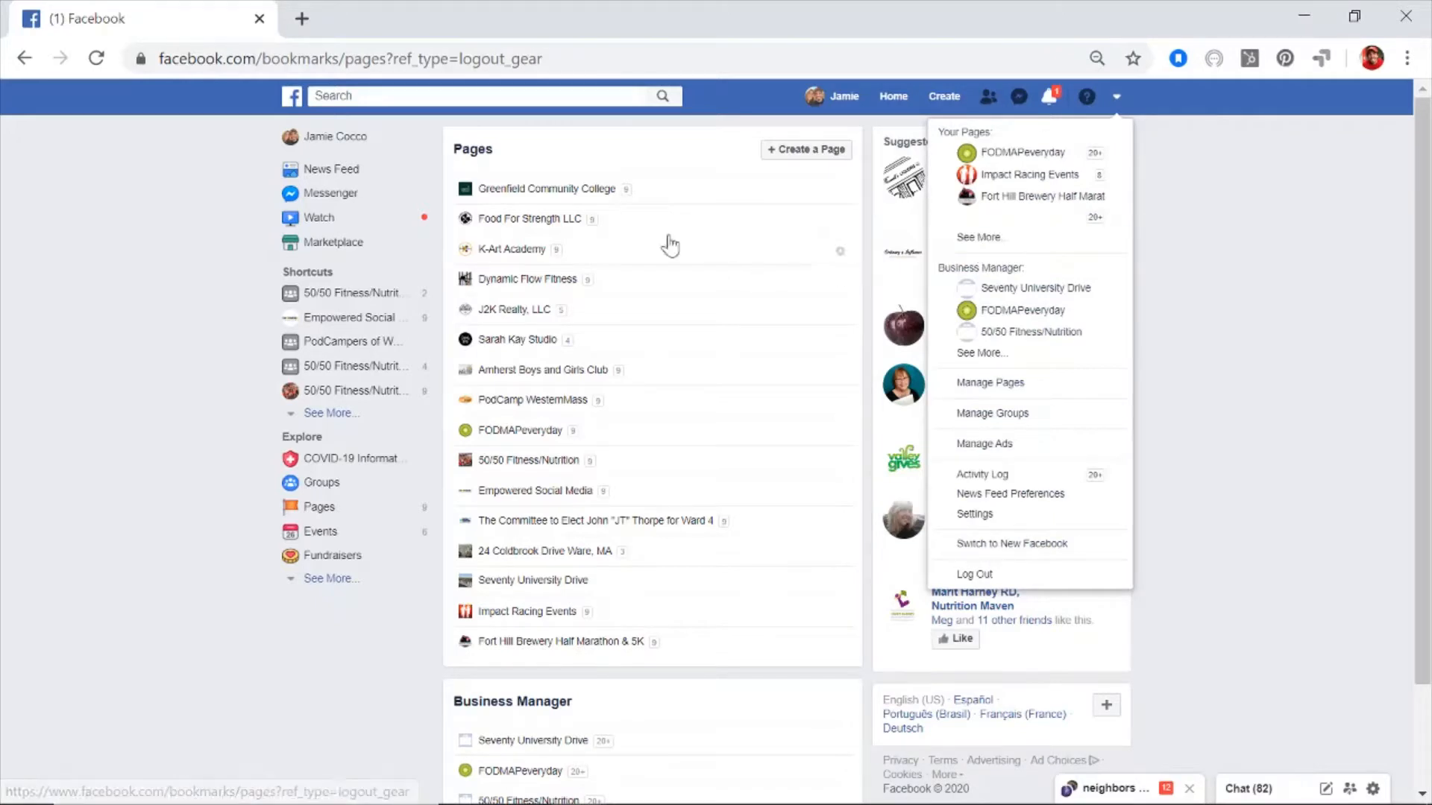
click(573, 197)
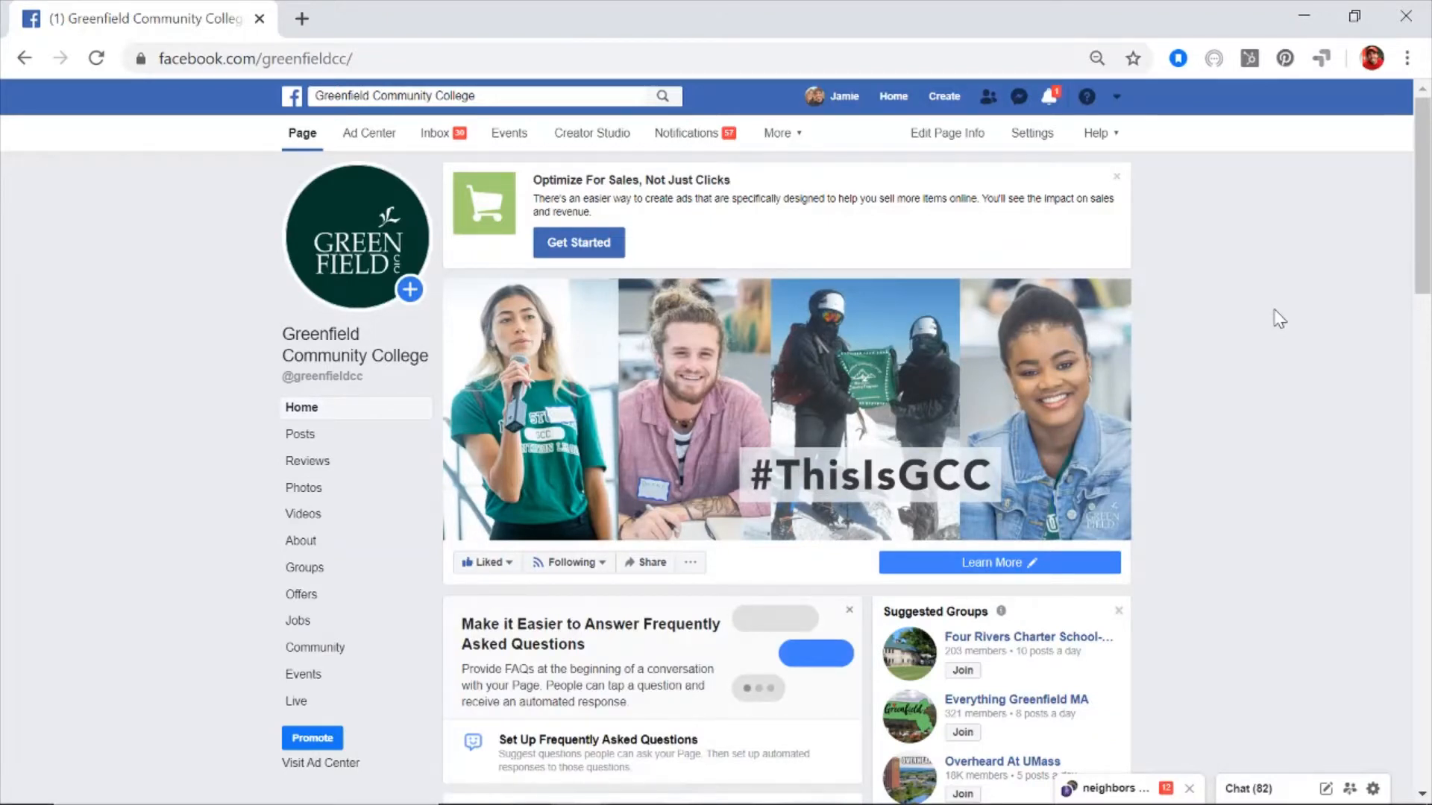
scroll(1279, 319, down, 2)
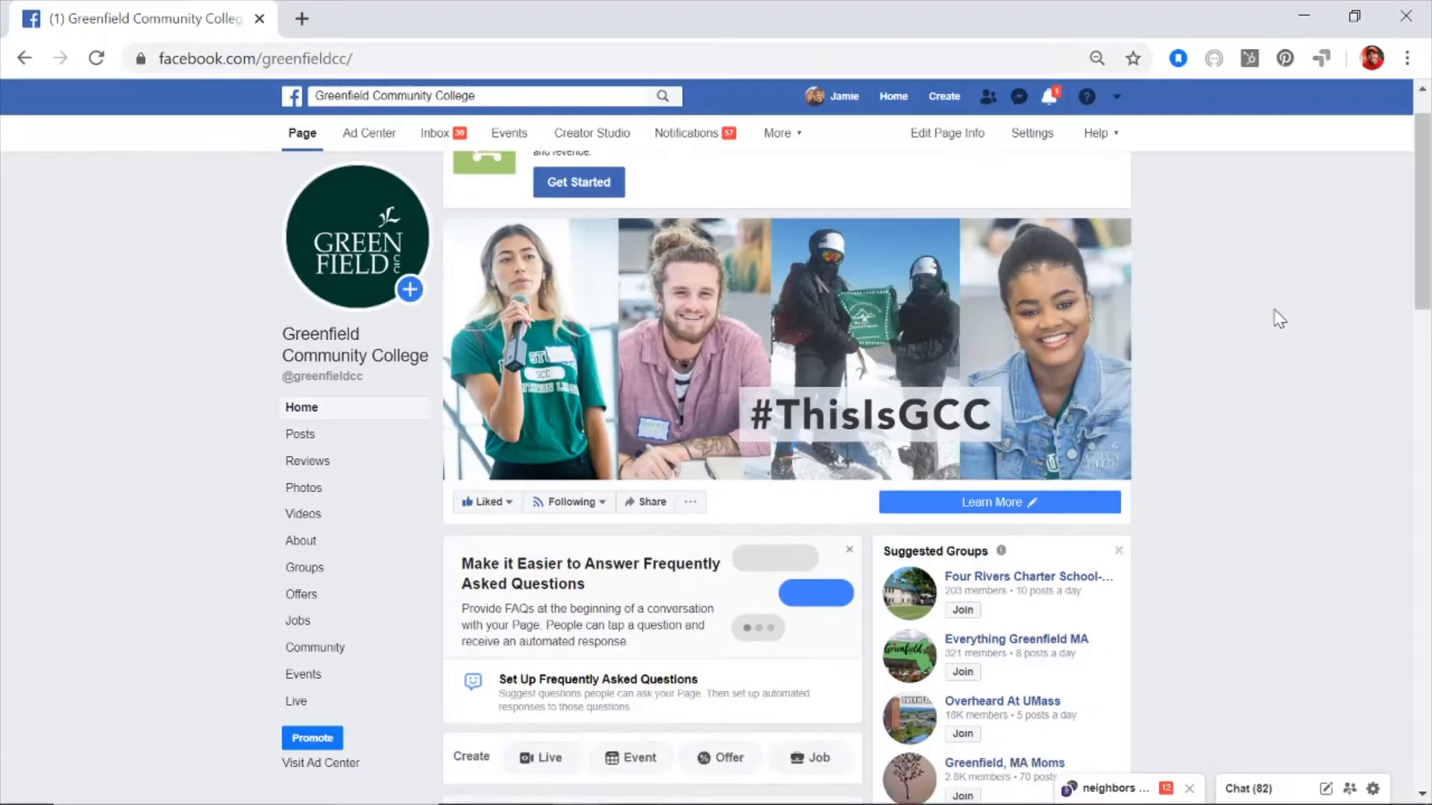
scroll(1279, 319, up, 2)
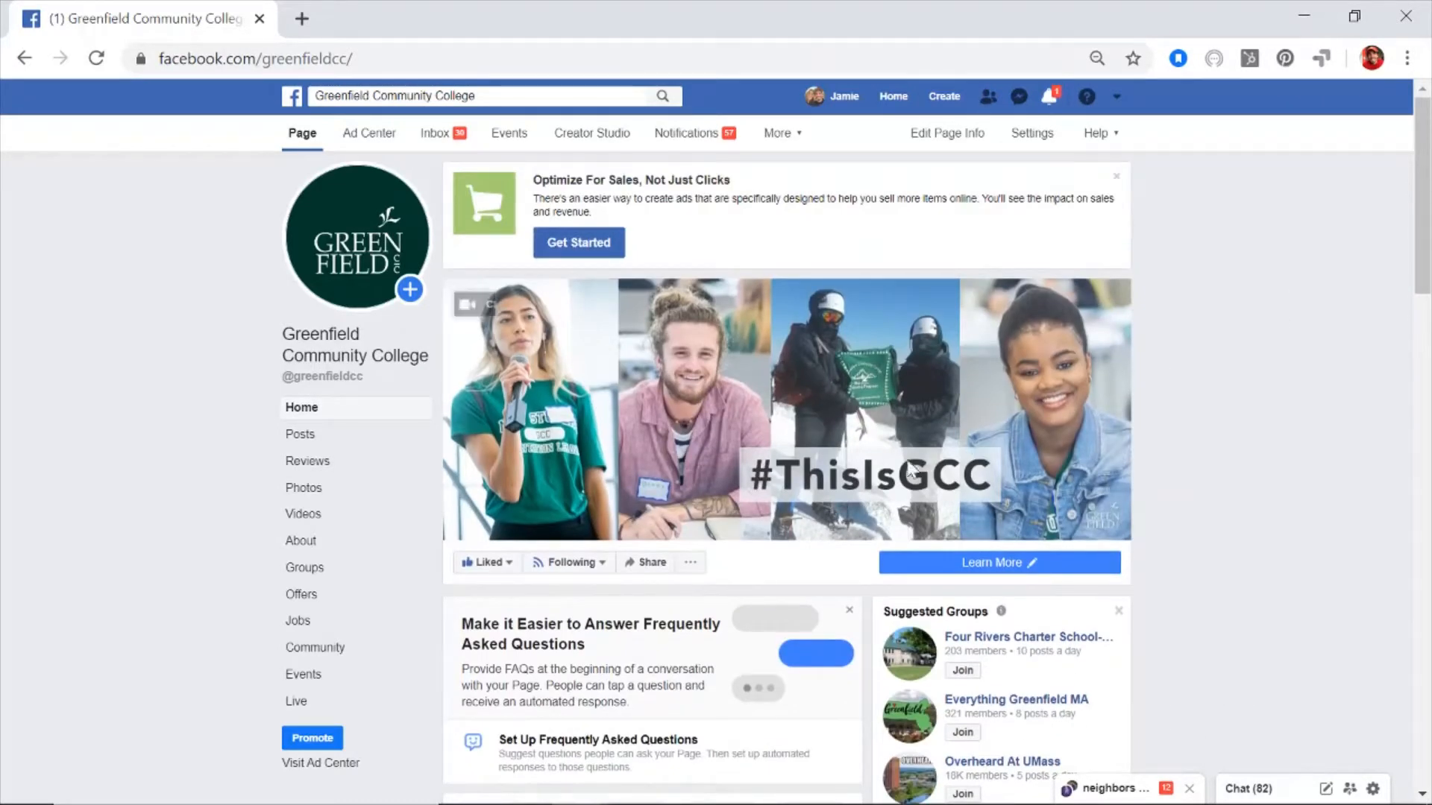
- Start a new group linked to the Greenfield Community College page and name it GCC Community Group
click(693, 563)
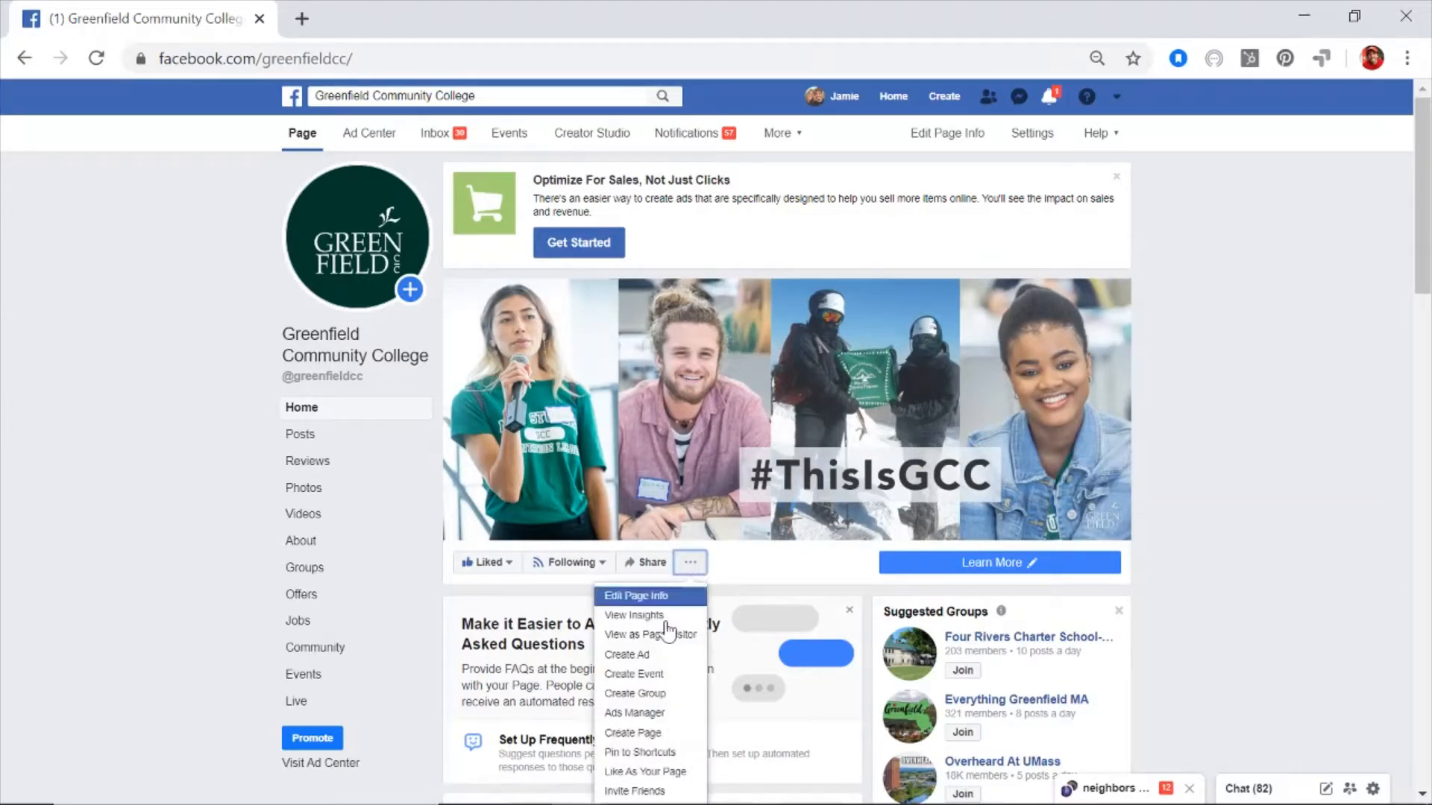
click(650, 695)
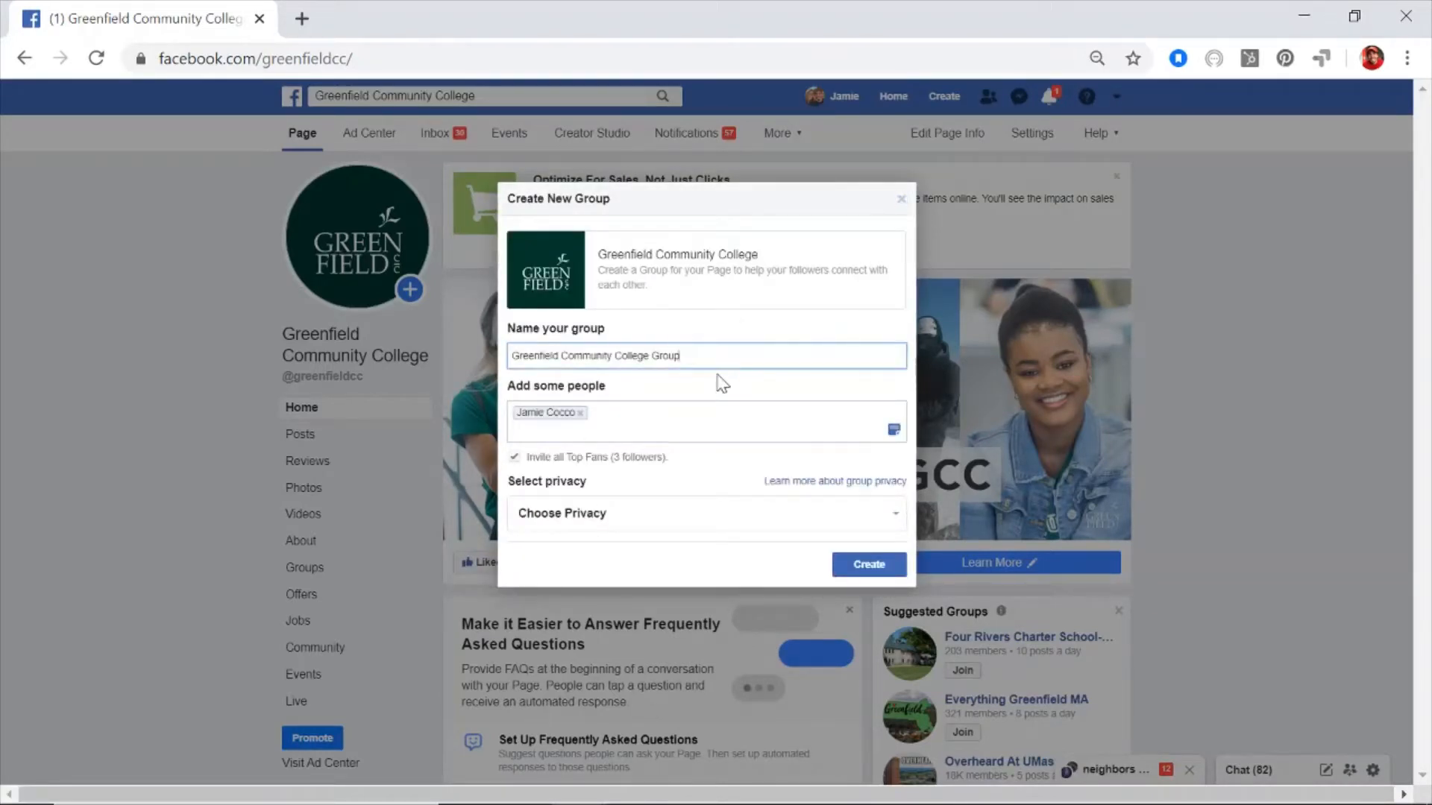
key(BackSpace)
key(BackSpace)
key(BackSpace)
key(BackSpace)
key(BackSpace)
key(BackSpace)
key(BackSpace)
key(BackSpace)
key(BackSpace)
key(BackSpace)
key(BackSpace)
key(BackSpace)
key(BackSpace)
key(BackSpace)
key(BackSpace)
key(BackSpace)
key(BackSpace)
key(BackSpace)
key(BackSpace)
key(BackSpace)
key(BackSpace)
key(BackSpace)
text(CC Com)
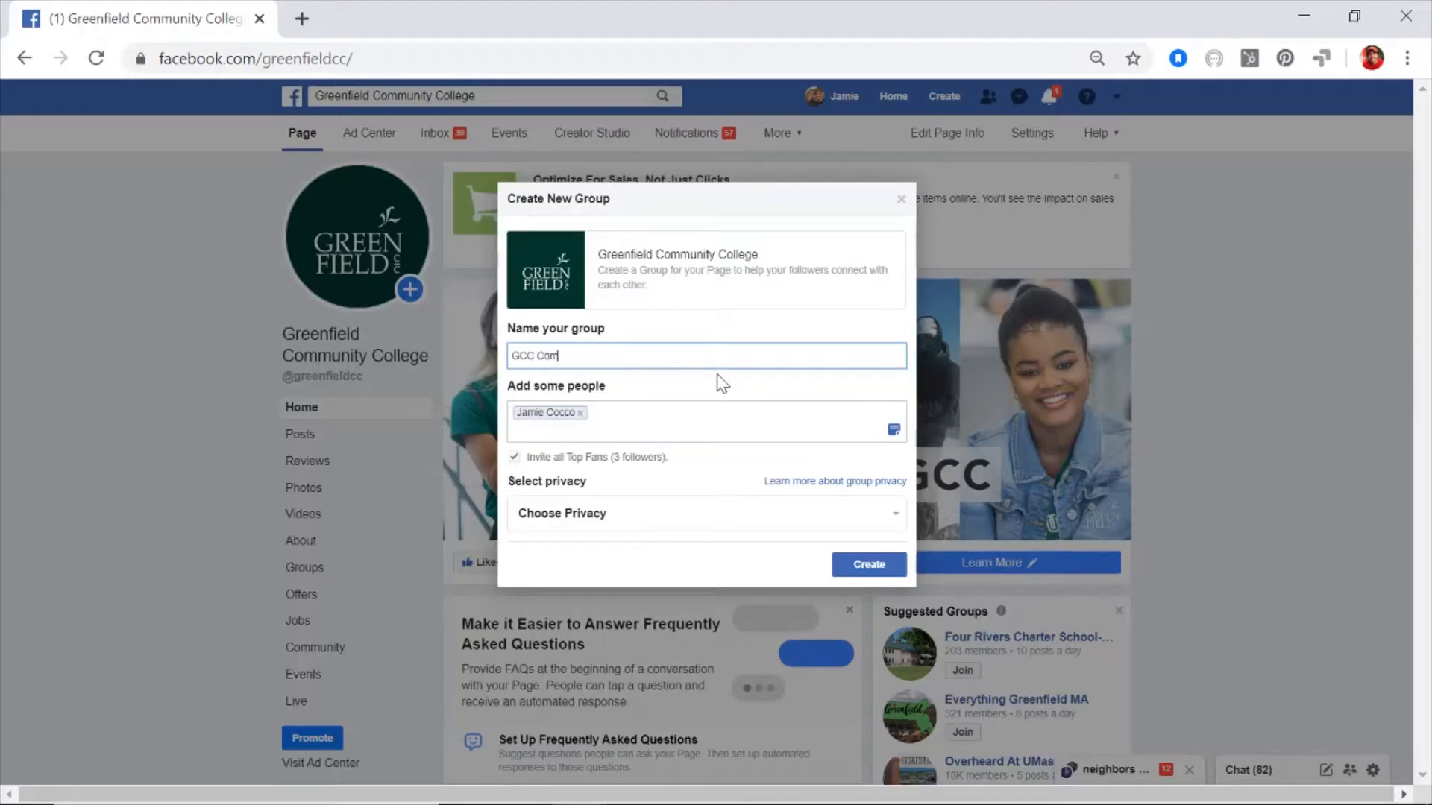
text(munity Group)
- Exclude the Top Fans from the invitations, set the group's privacy to Private, and create the group
click(514, 457)
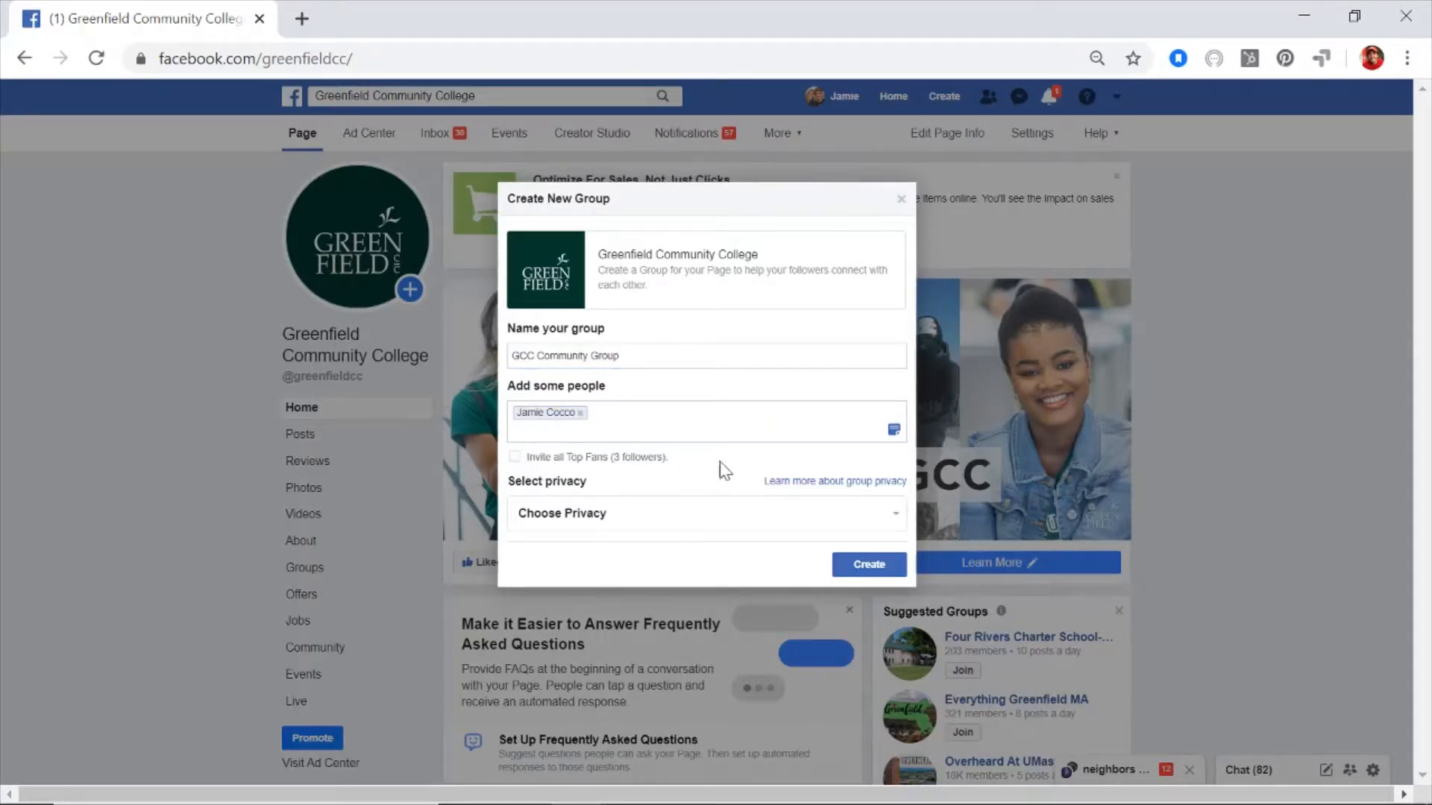
click(851, 513)
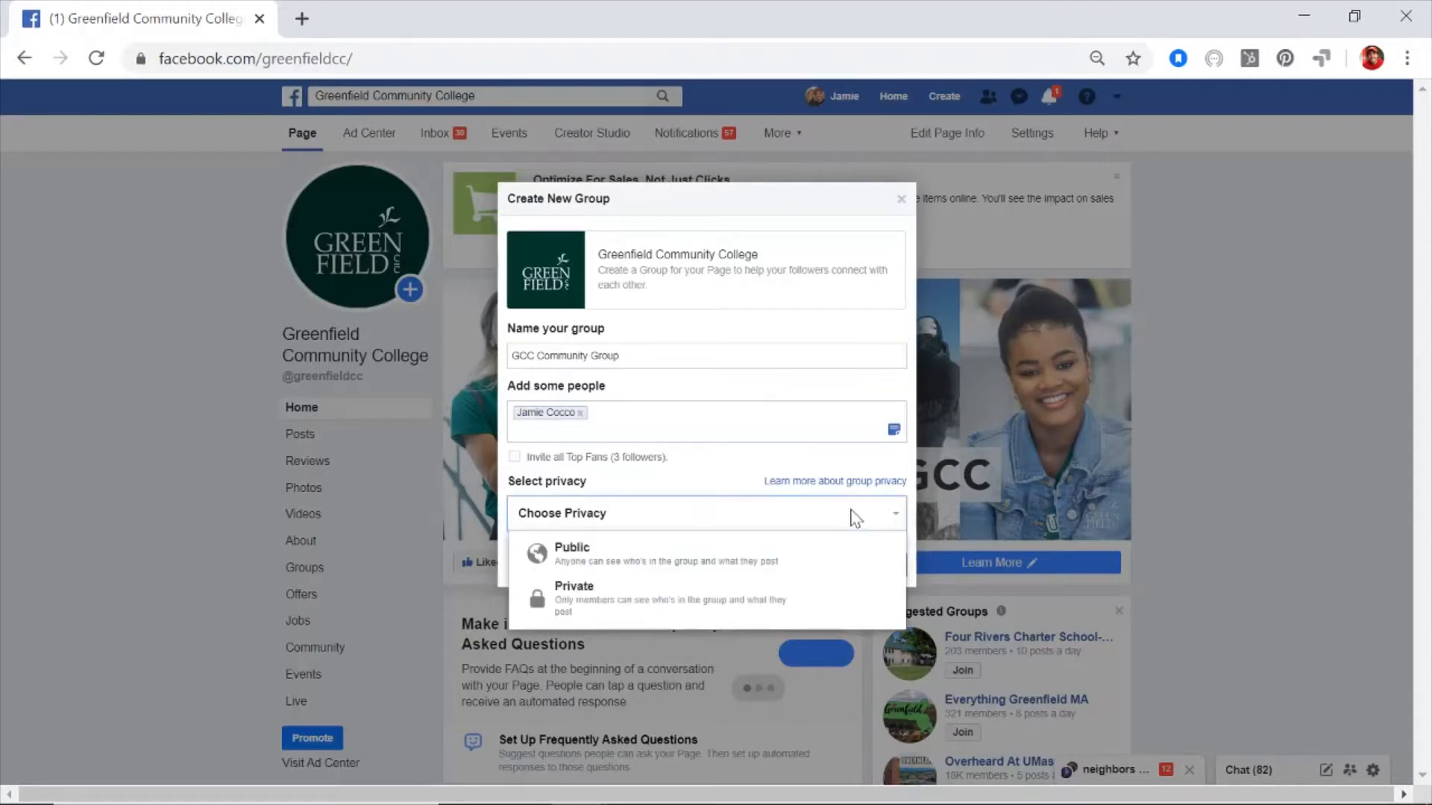
click(690, 601)
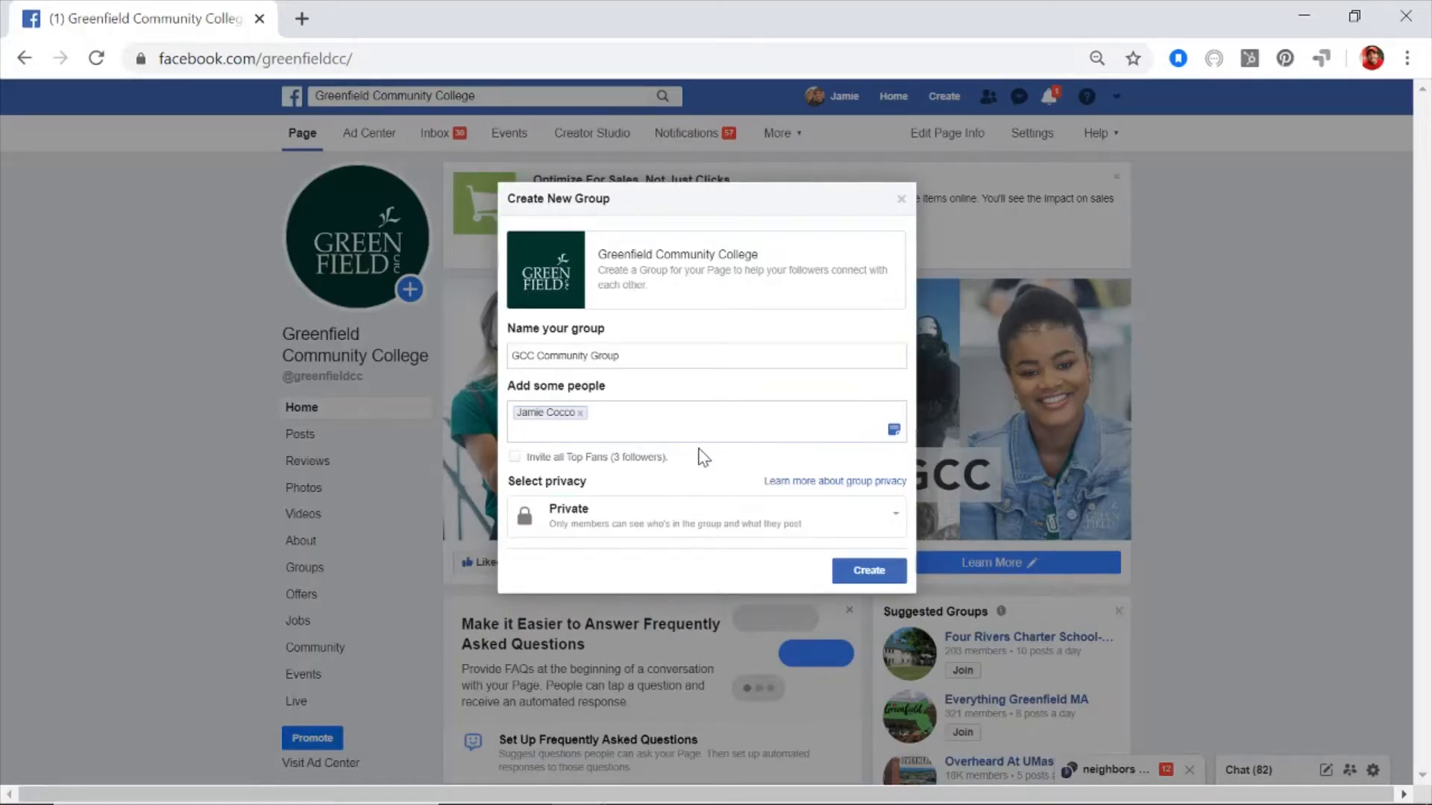
click(702, 514)
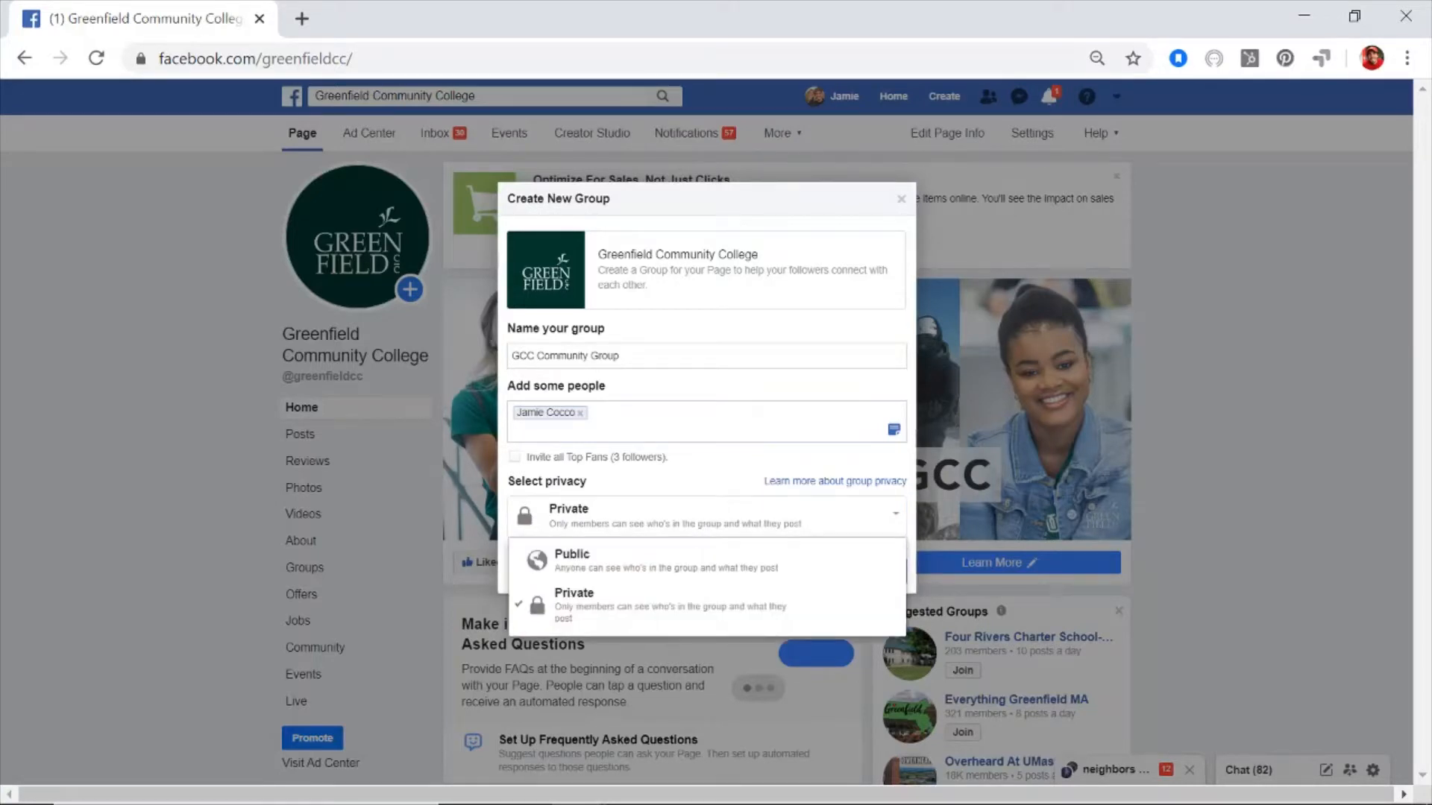
click(709, 457)
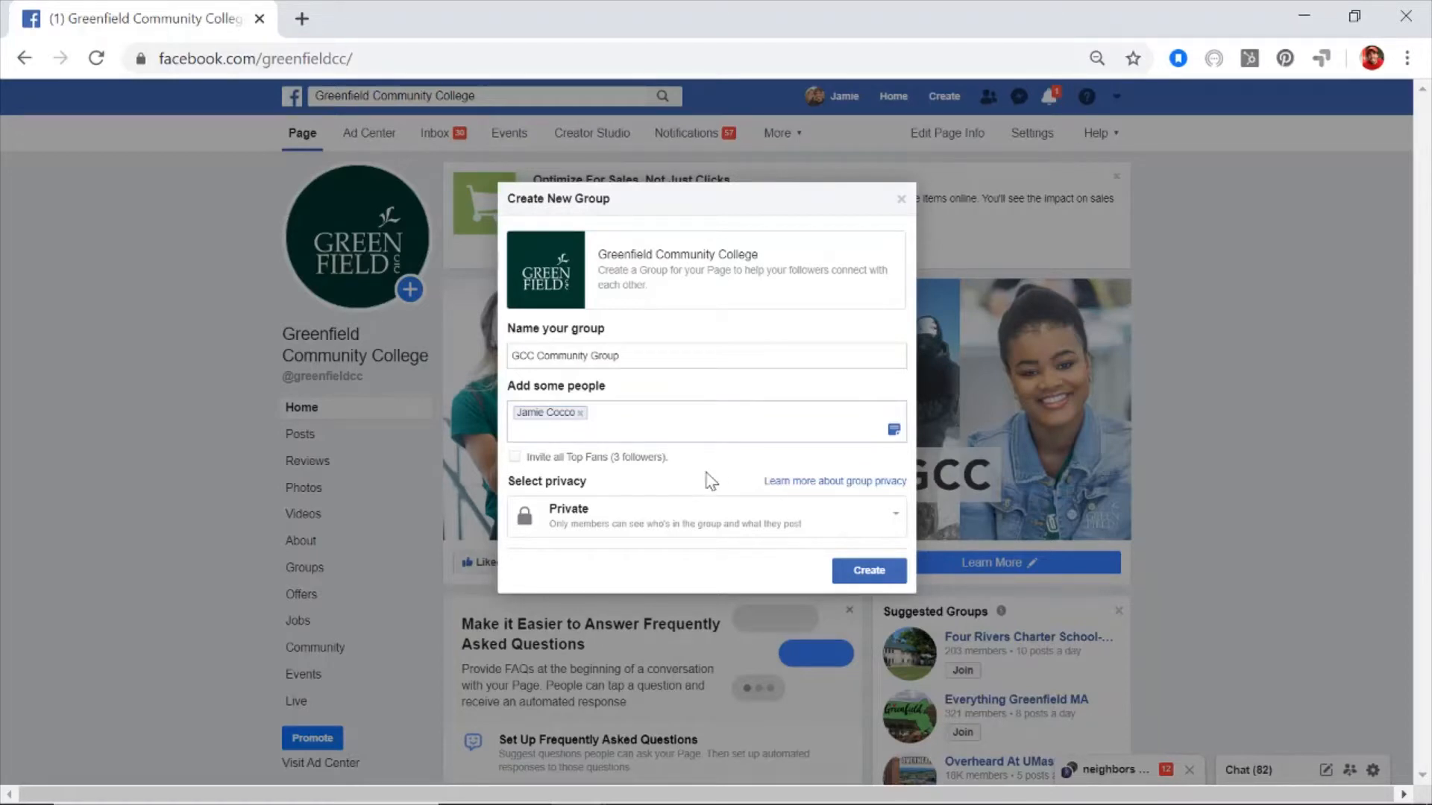
click(869, 574)
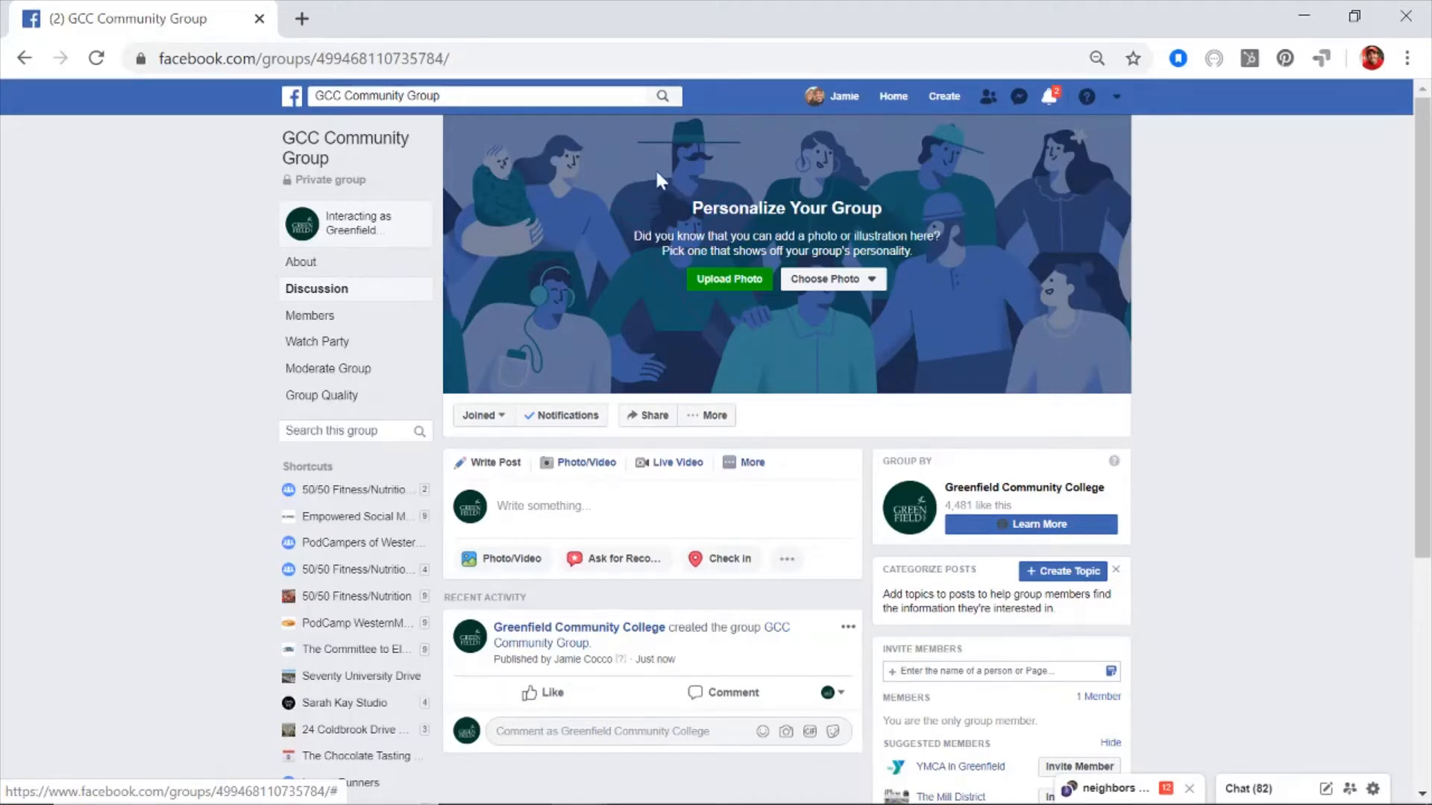
- Upload the image "Community facebook group" from Downloads as the group's cover photo, shift it slightly down, and save it
click(739, 279)
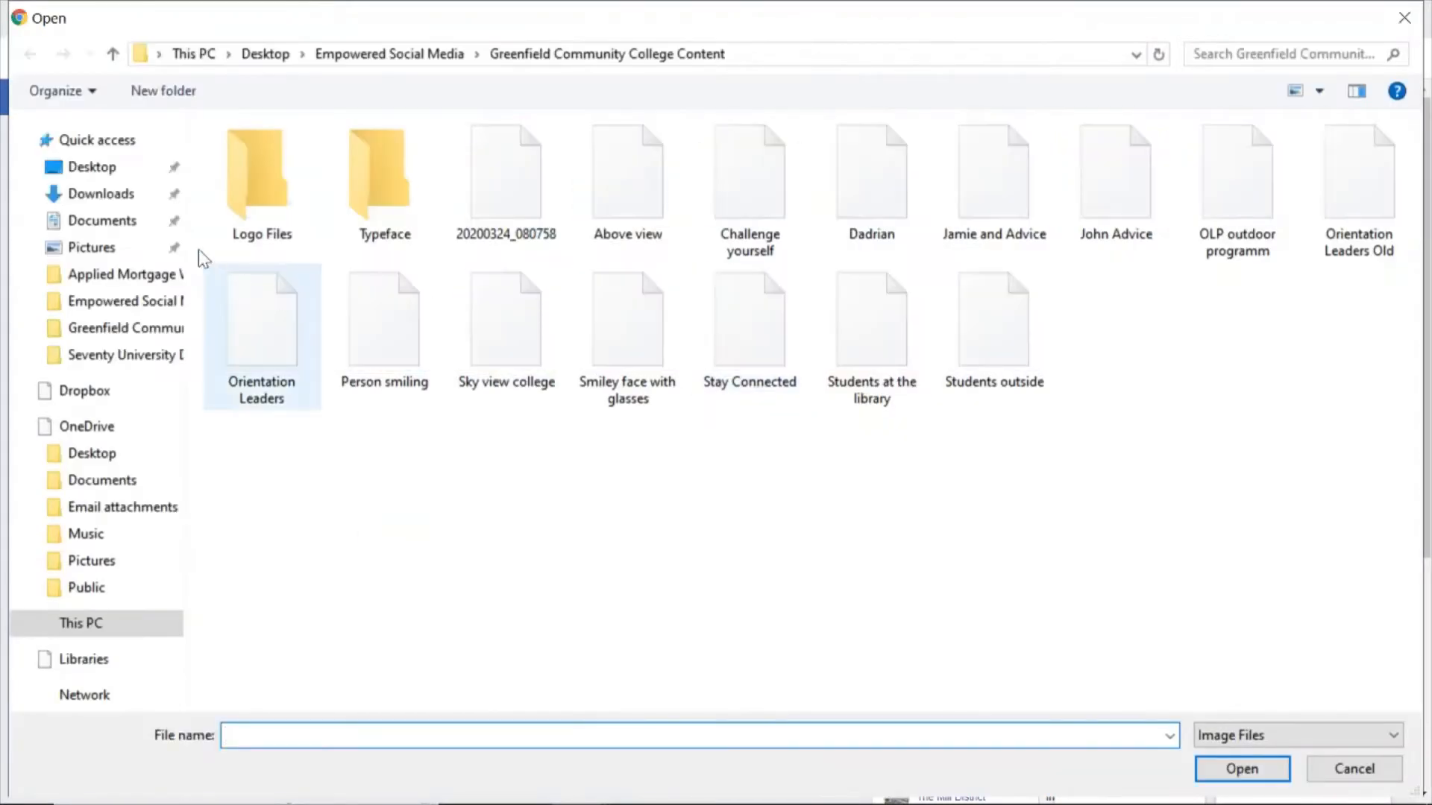
click(112, 195)
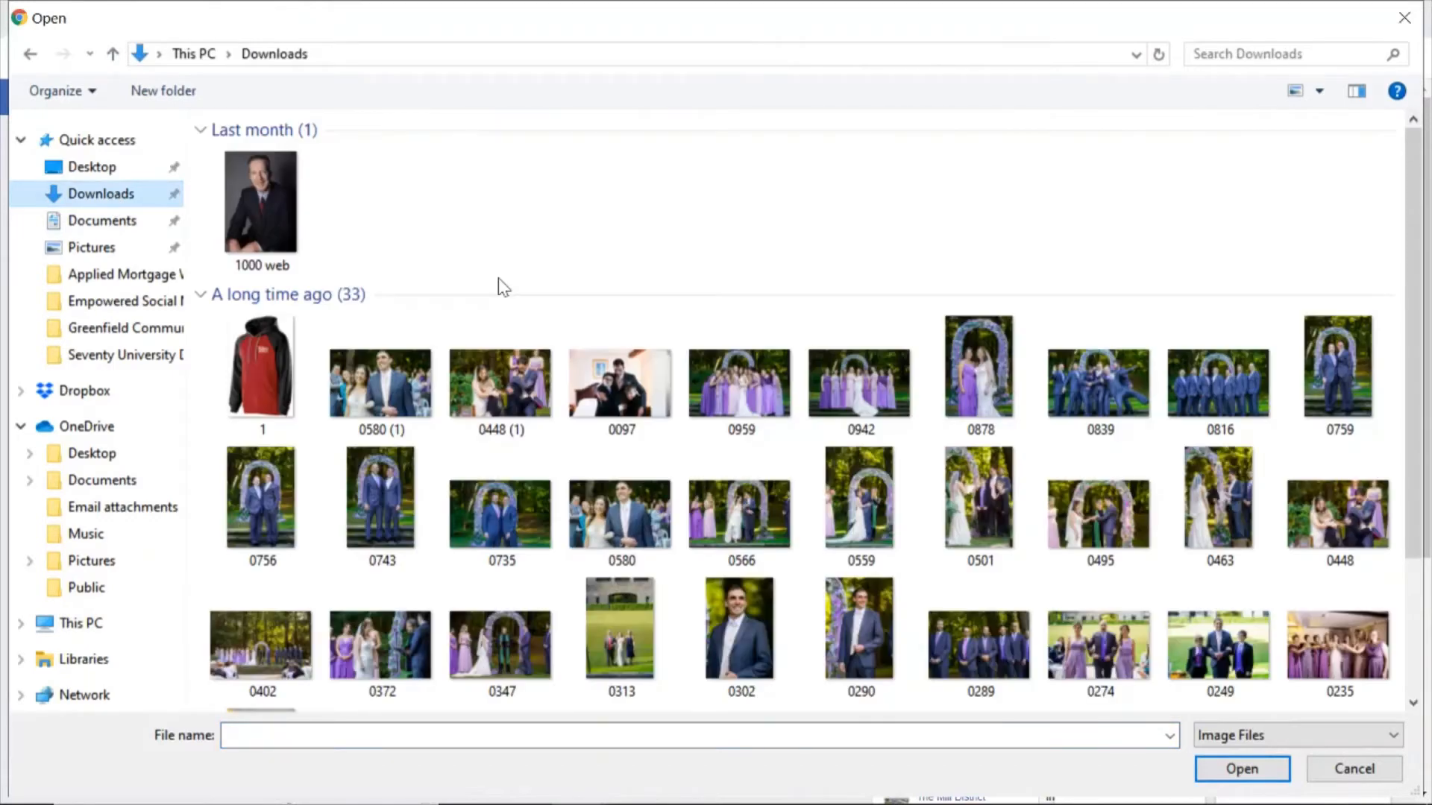
click(298, 200)
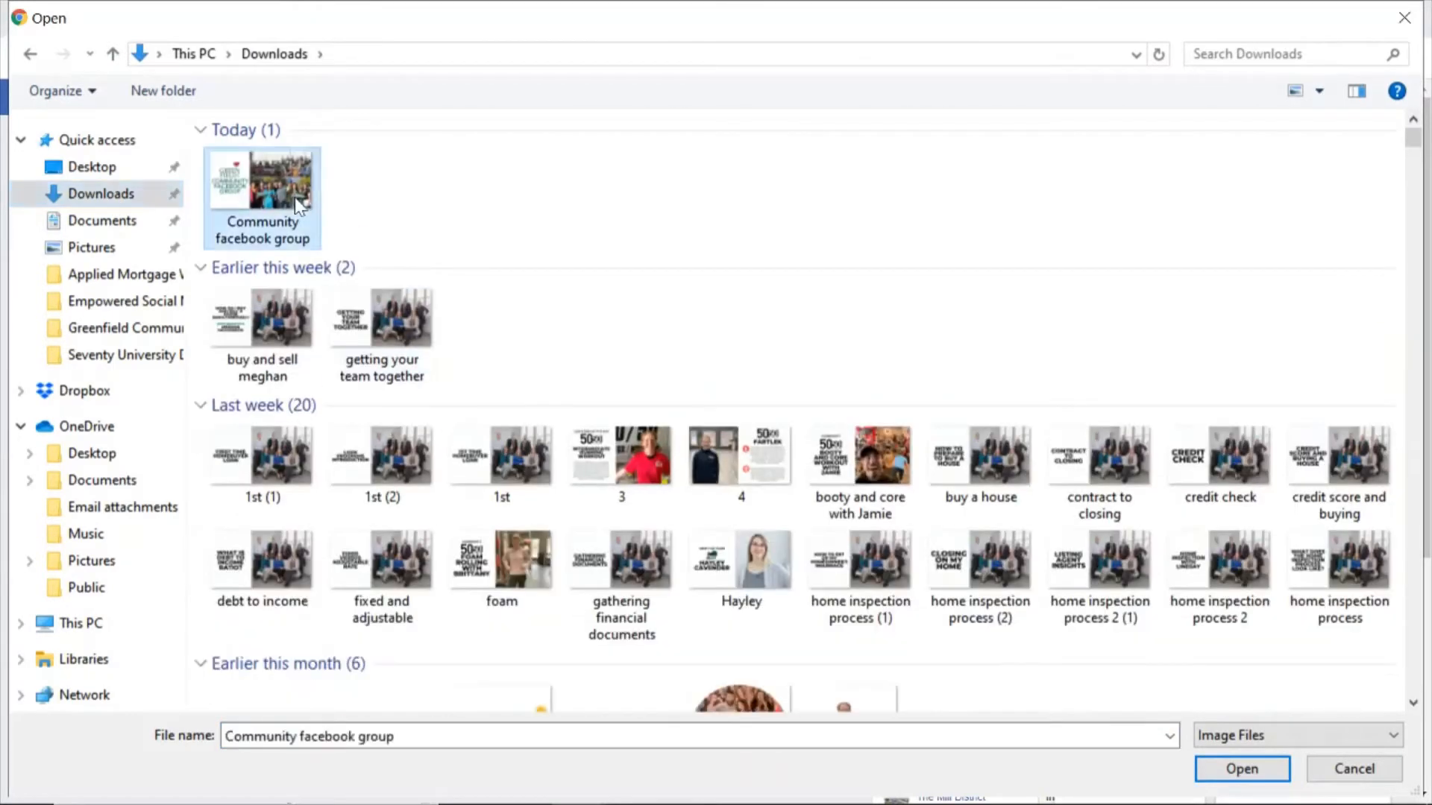
click(1263, 771)
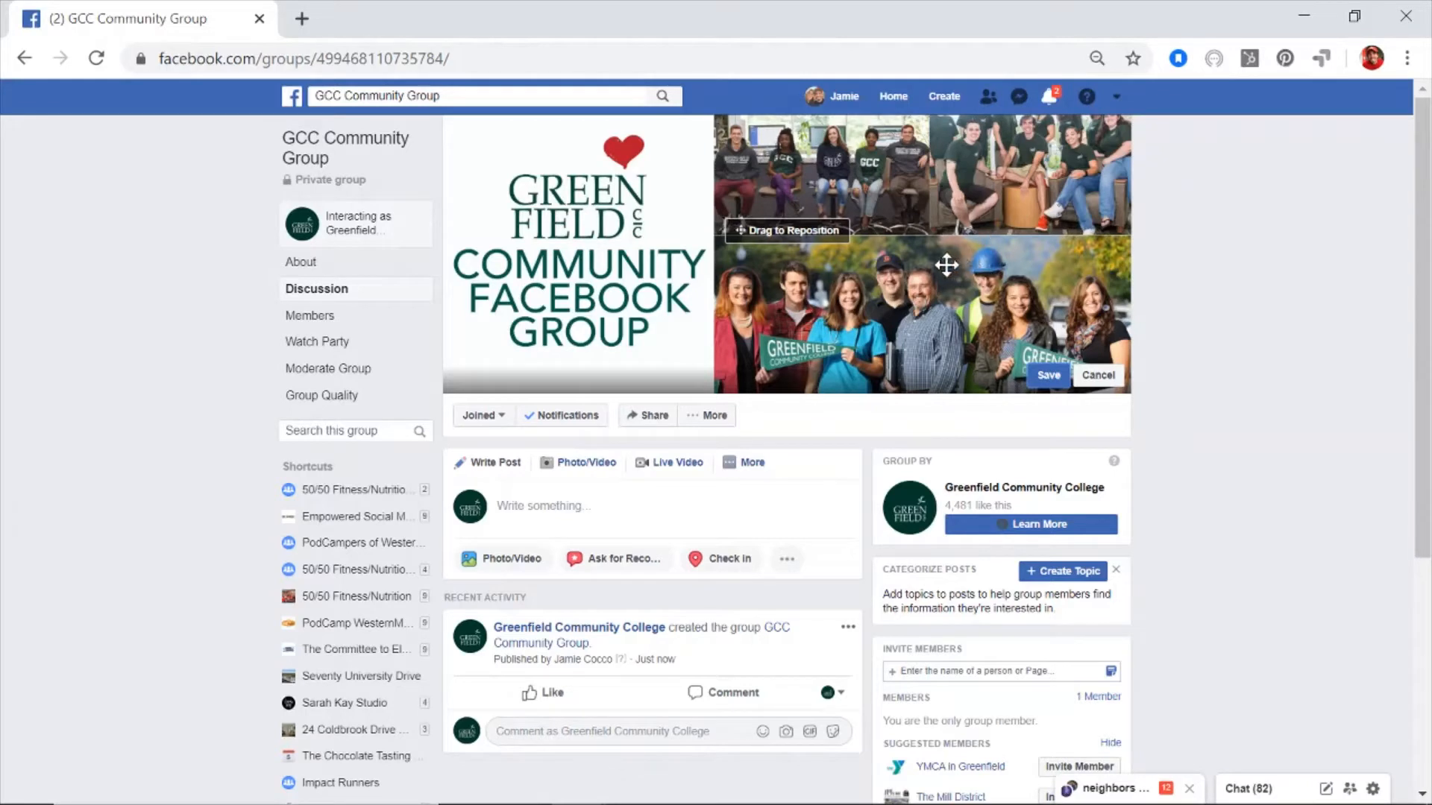
drag(944, 263, 942, 291)
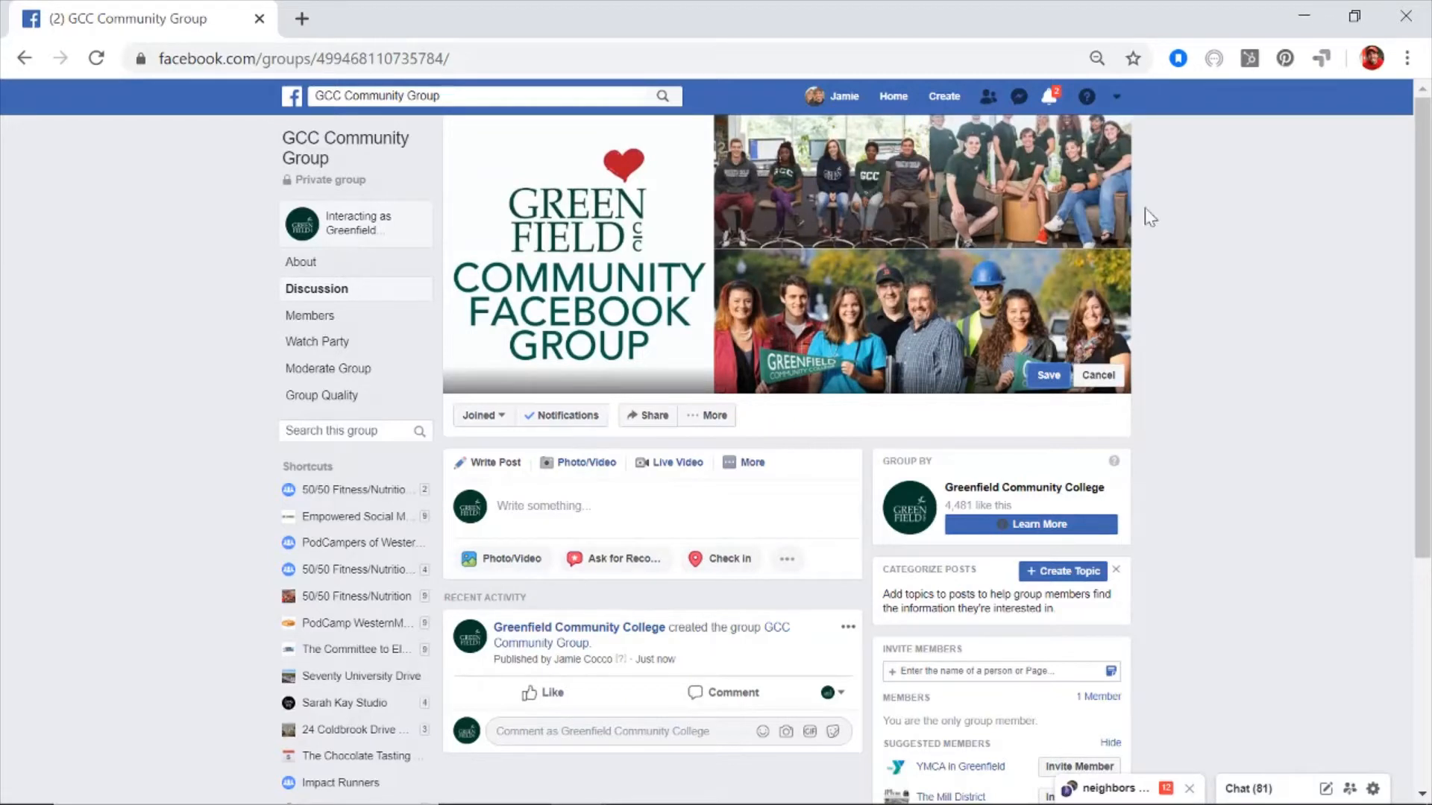
click(1048, 376)
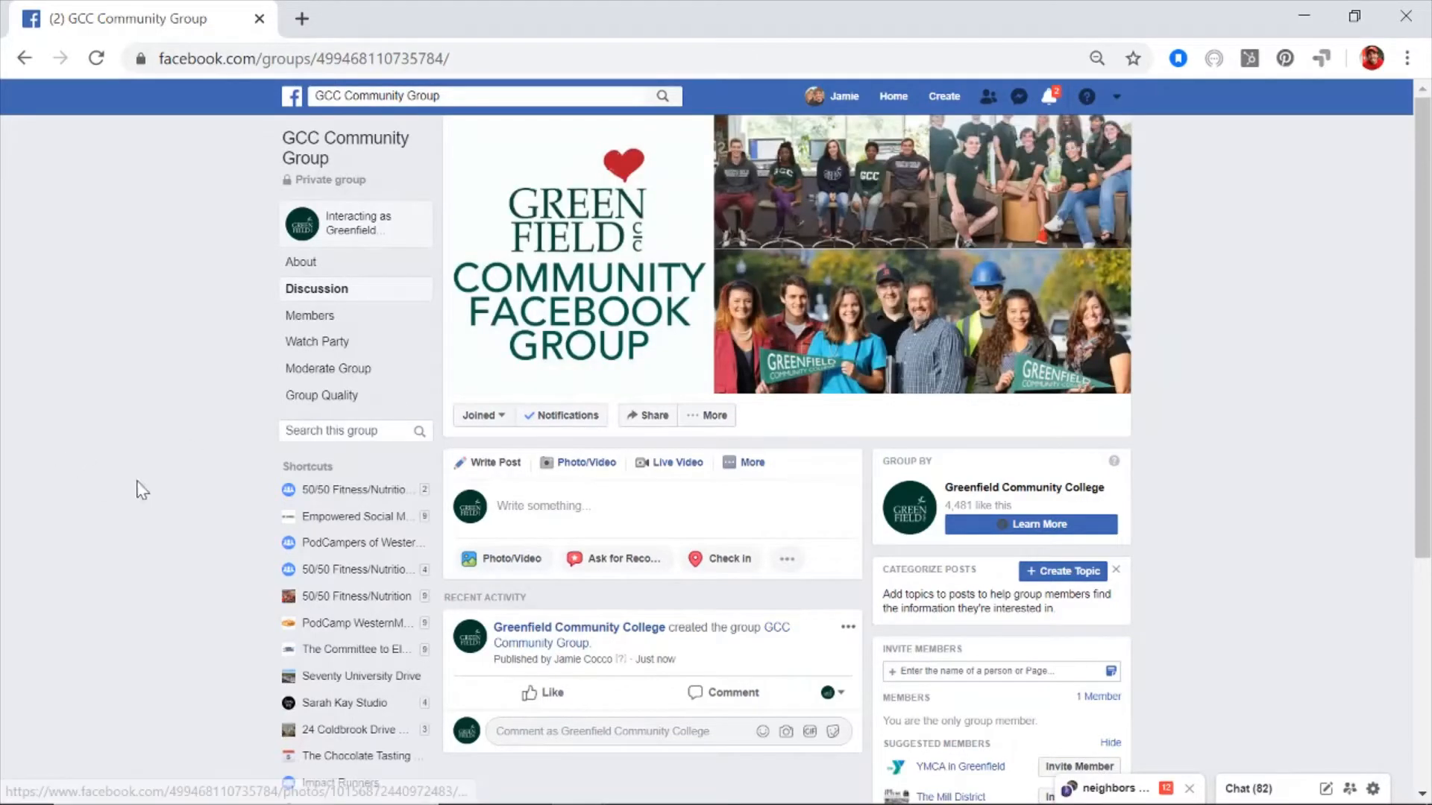
- Open the group's rule creation under moderation and add the example rule Be Kind and Courteous with its default text
scroll(233, 411, down, 1)
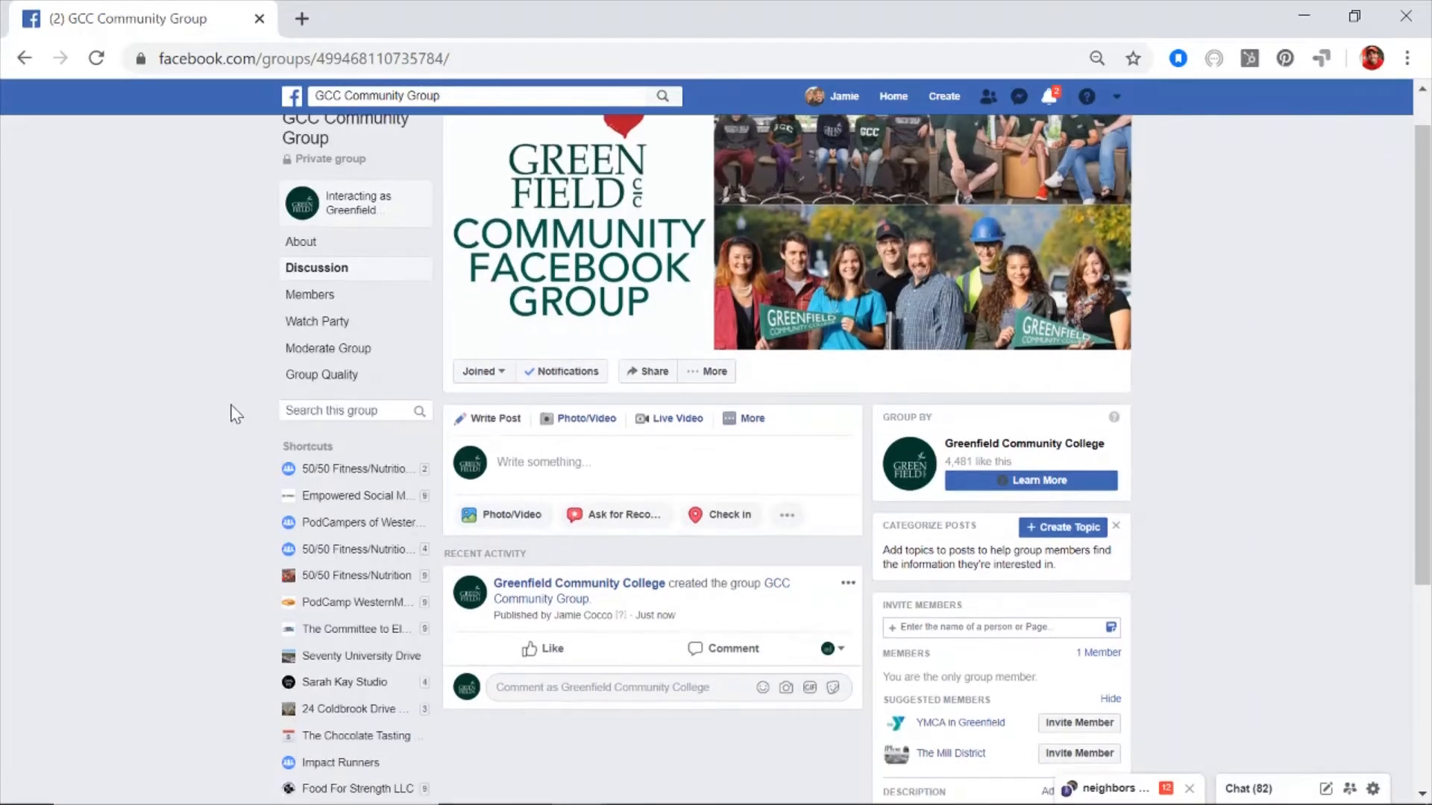
click(328, 350)
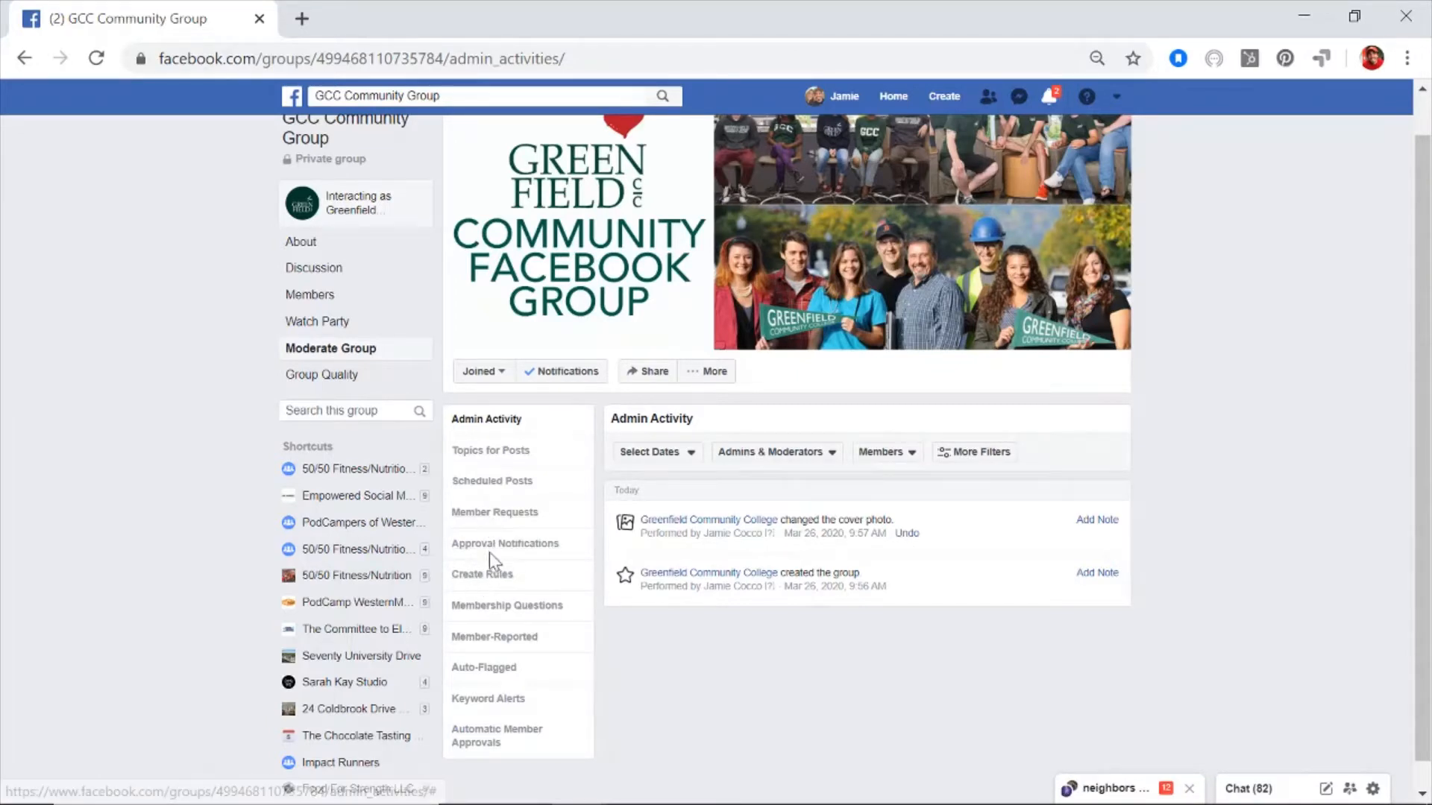
click(482, 583)
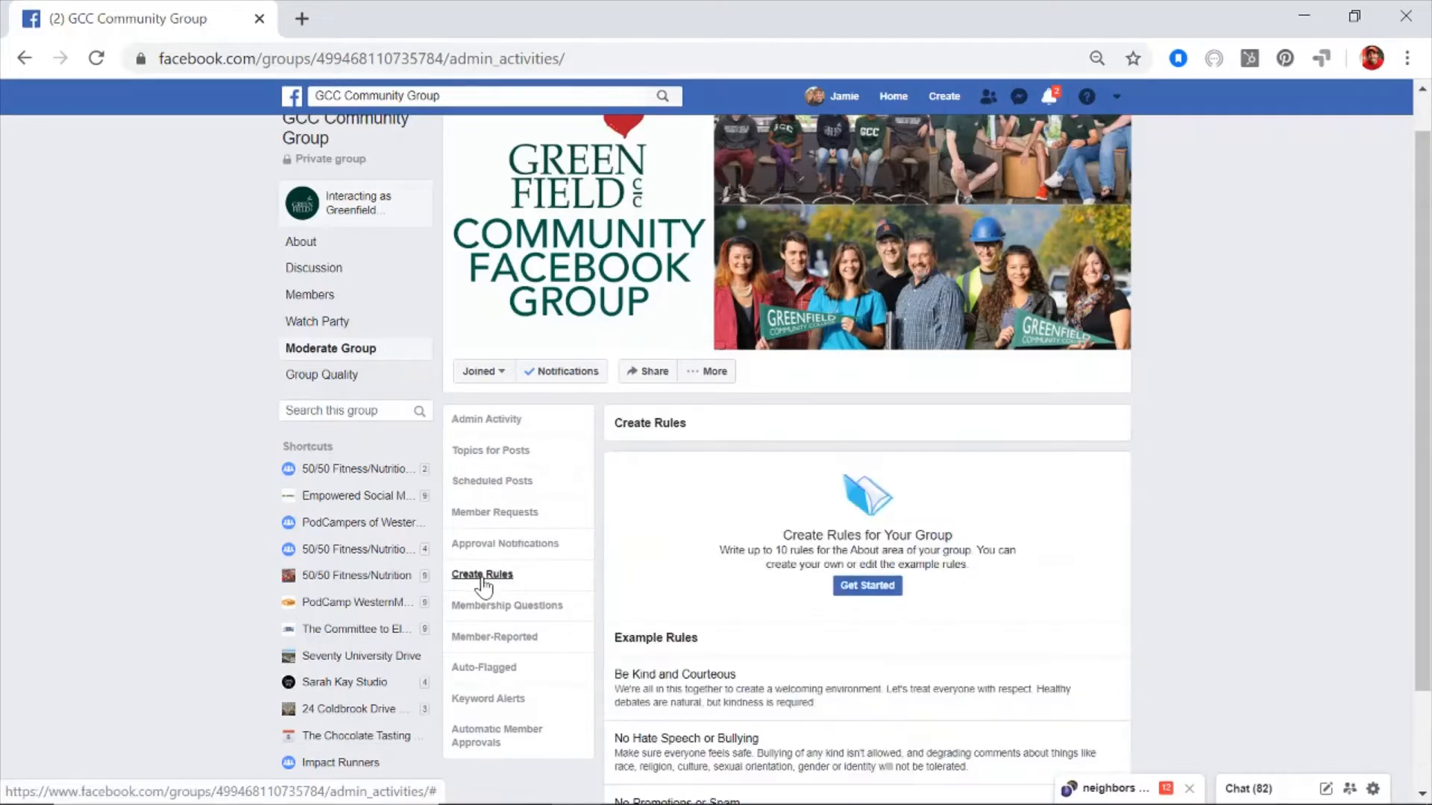
scroll(671, 553, down, 2)
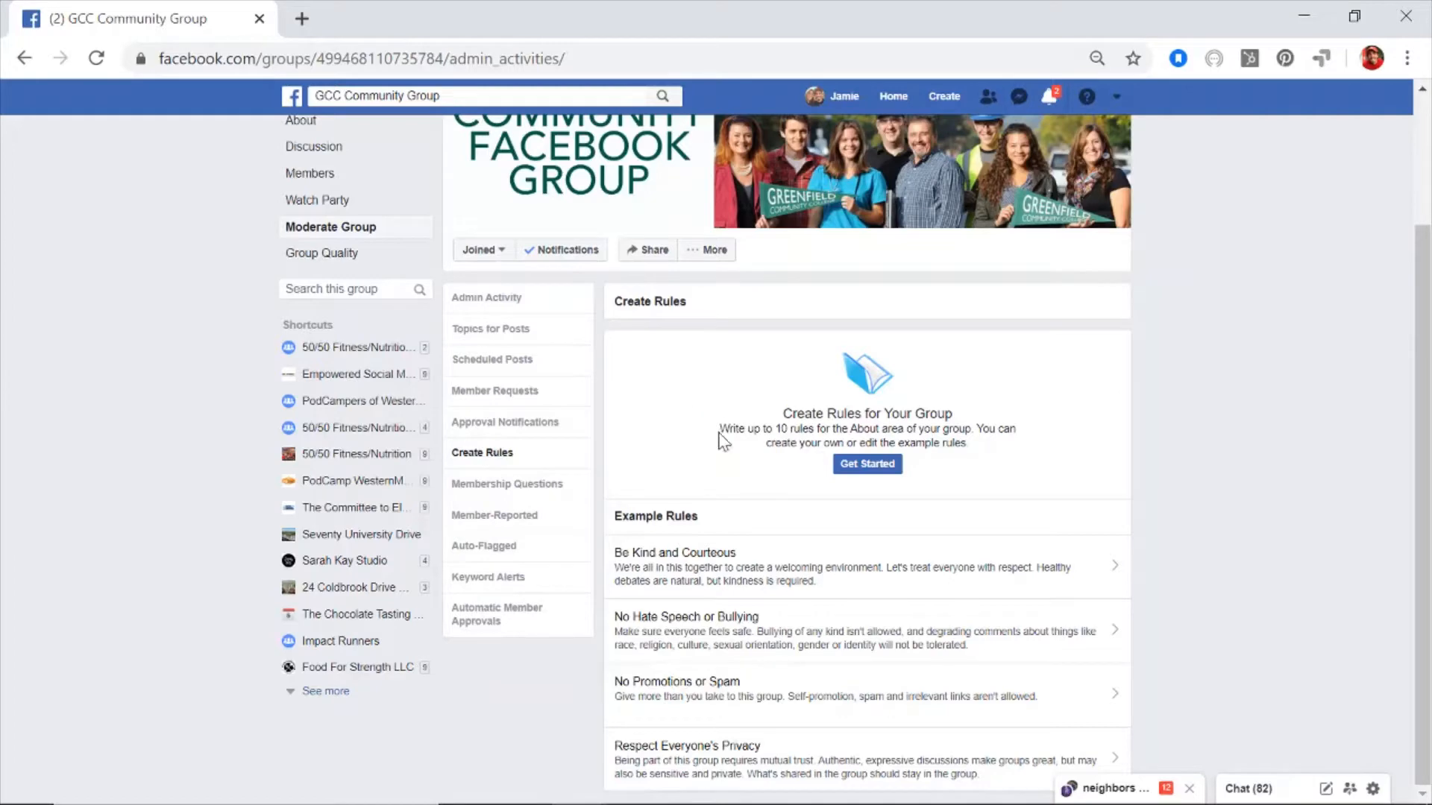
click(865, 464)
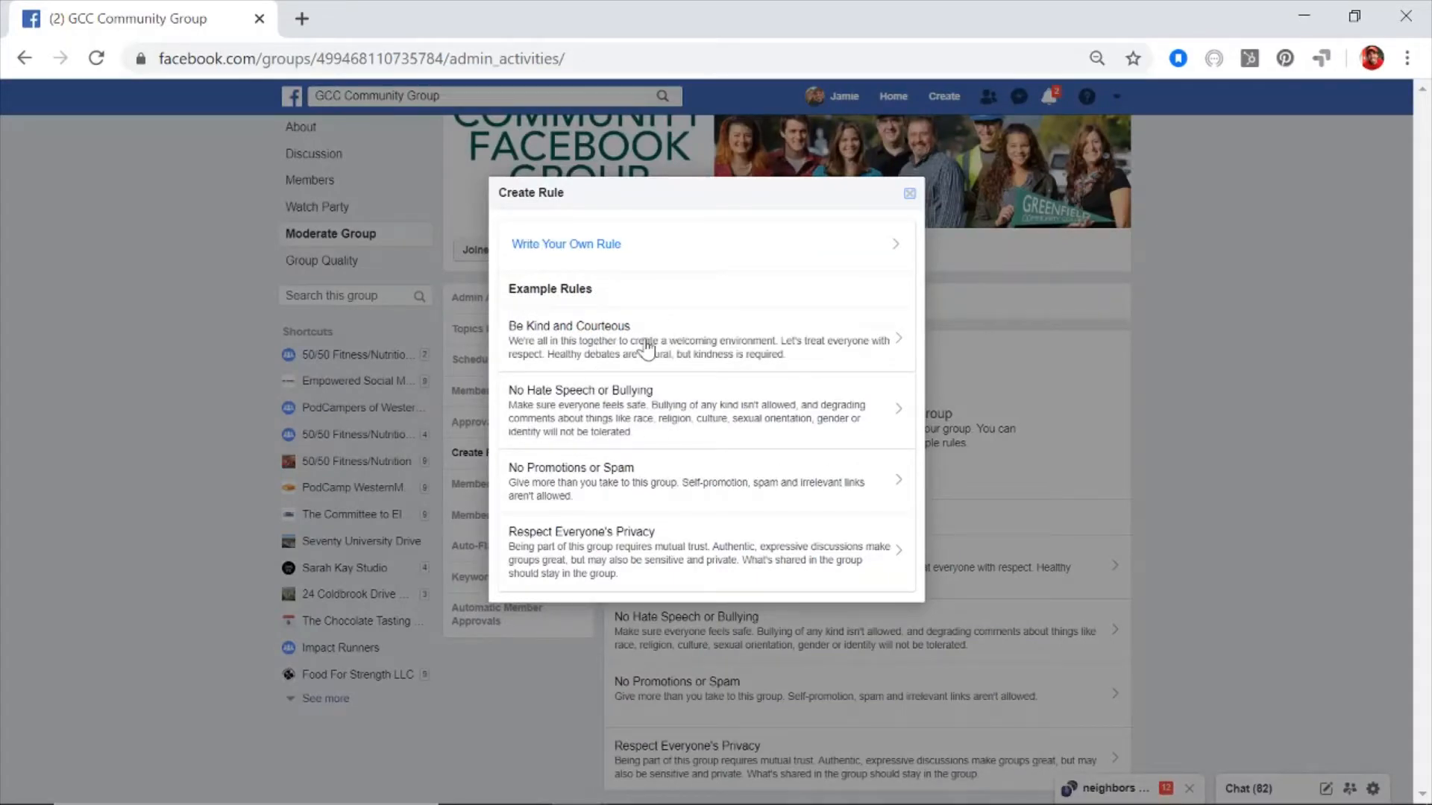
click(645, 347)
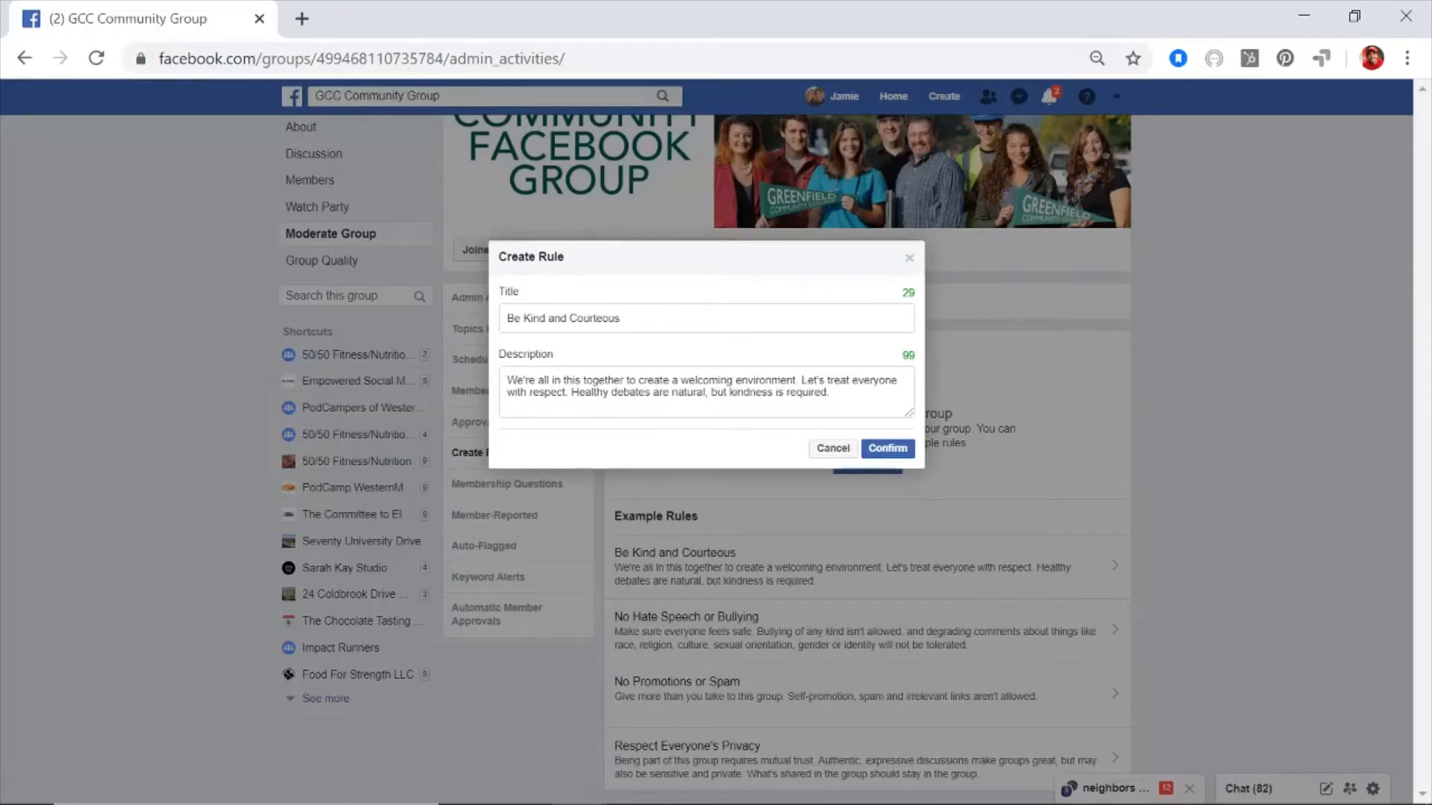
click(887, 449)
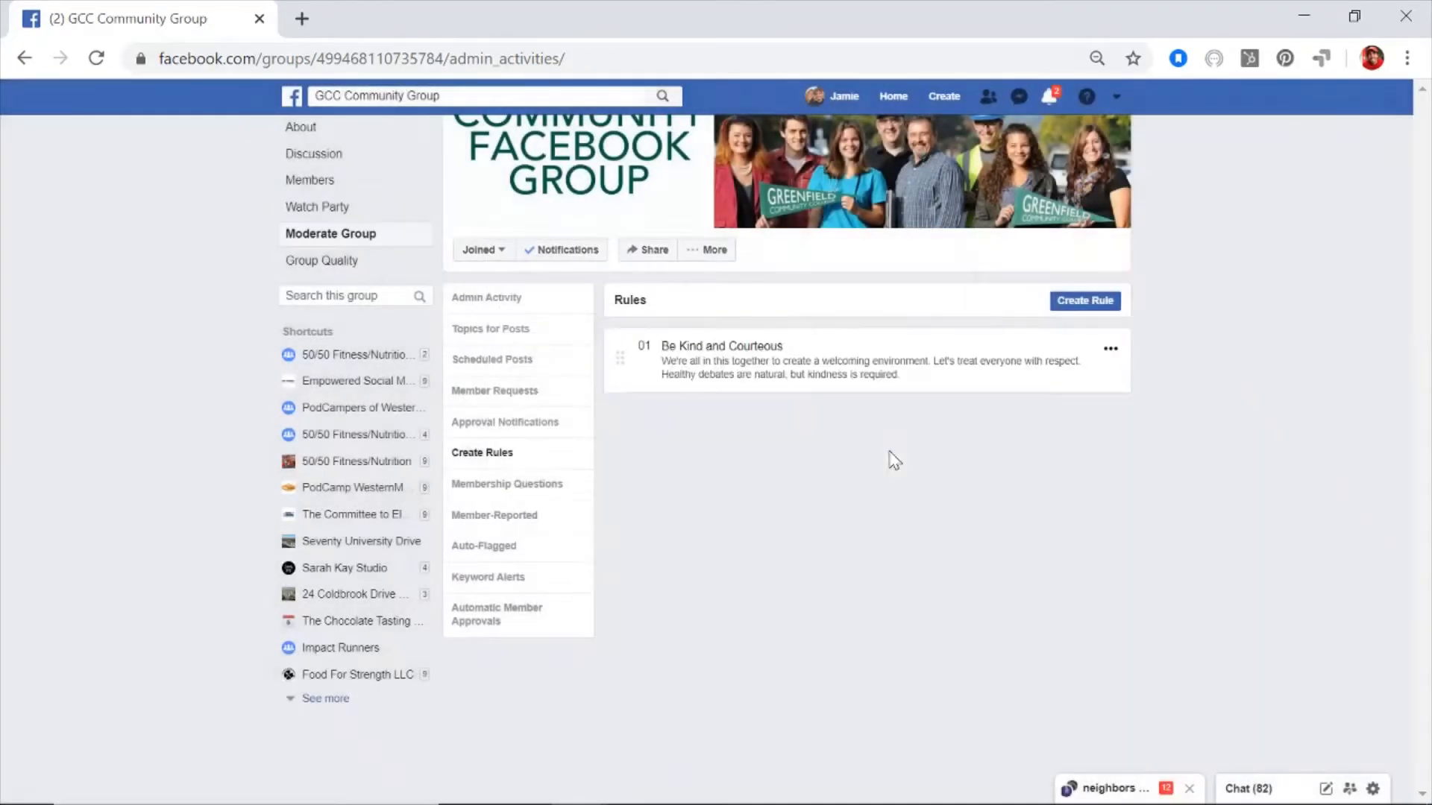
- Add the example rules No Hate Speech or Bullying, No Promotions or Spam, and Respect Everyone's Privacy
click(1080, 417)
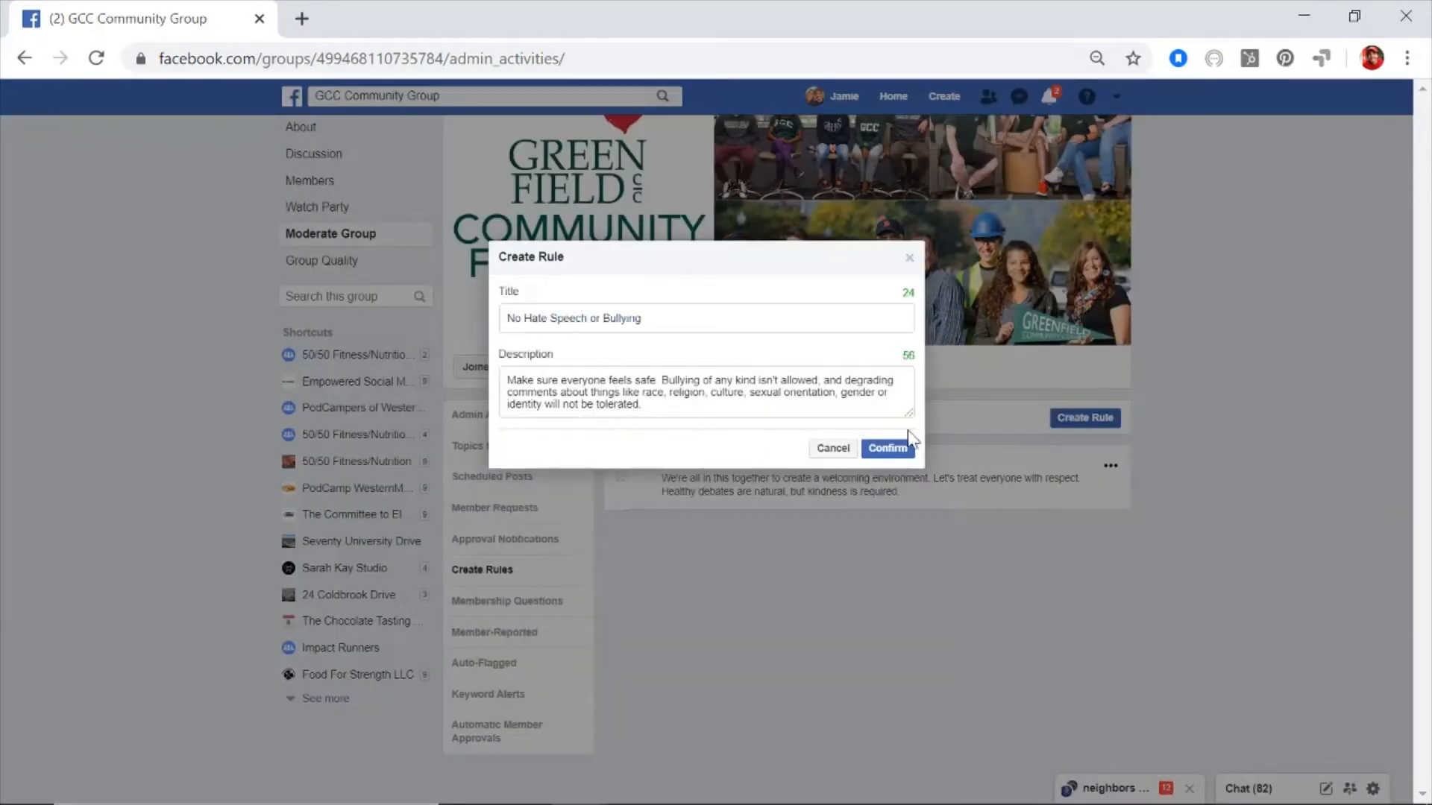
click(888, 448)
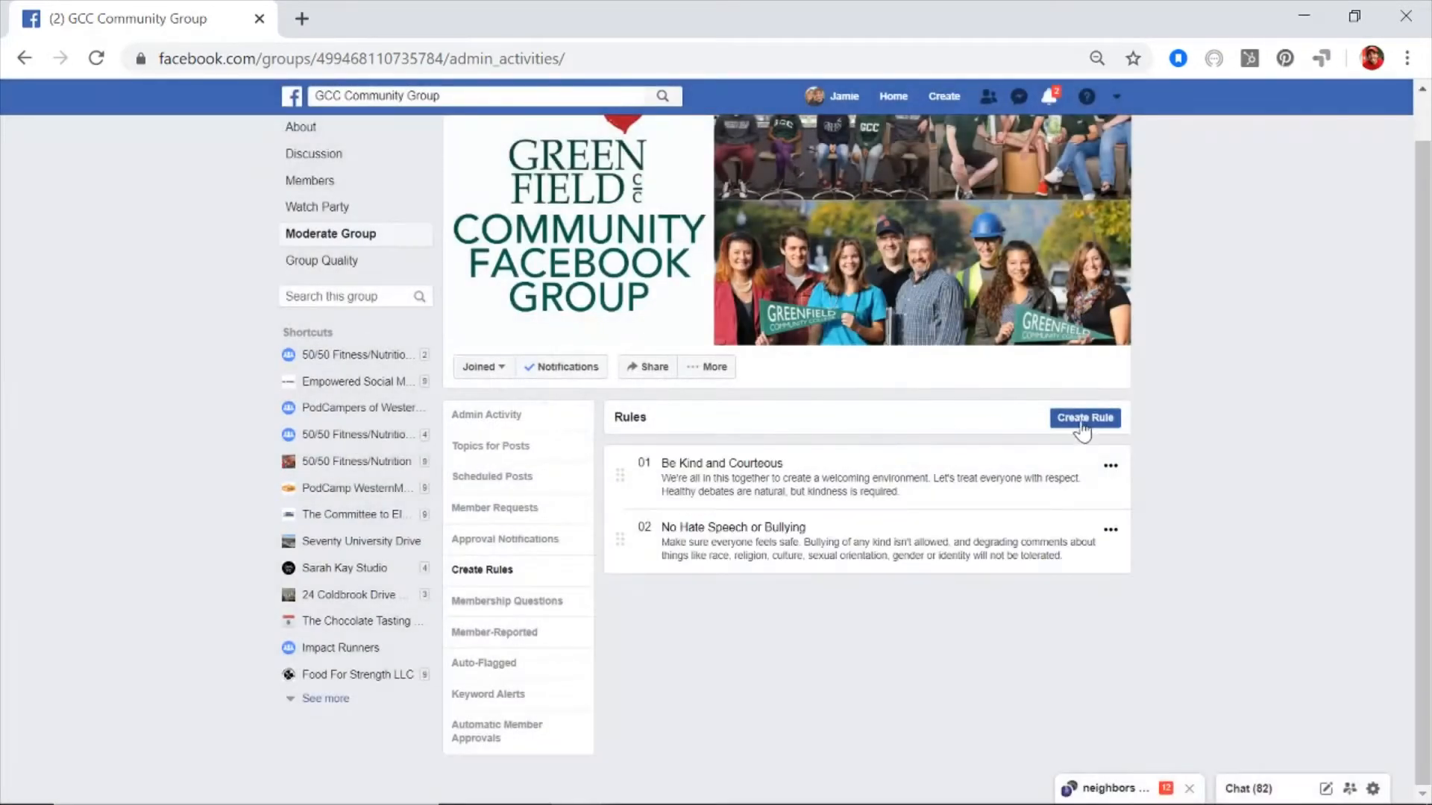
click(1082, 419)
click(743, 553)
click(887, 448)
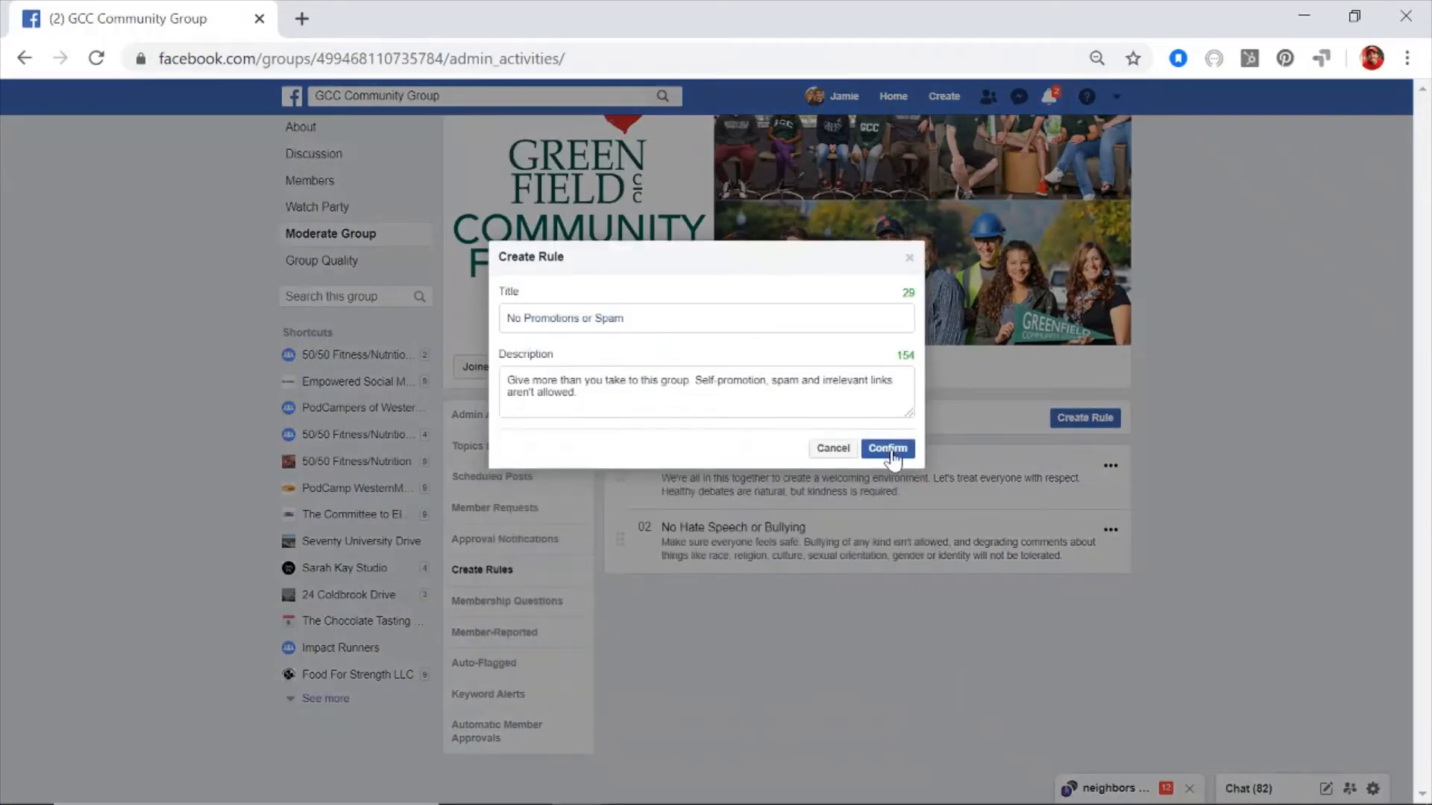
click(1083, 419)
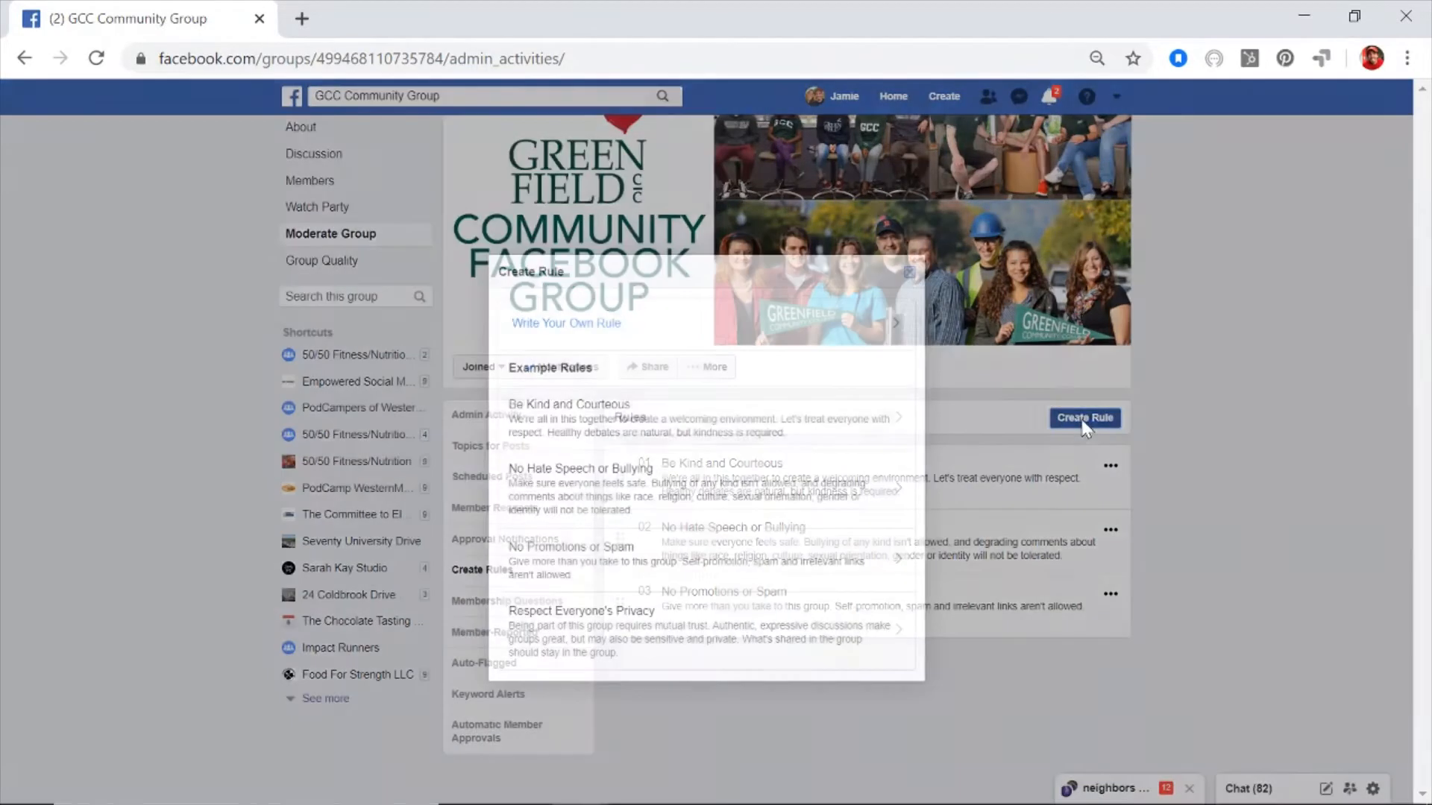
click(776, 633)
click(887, 449)
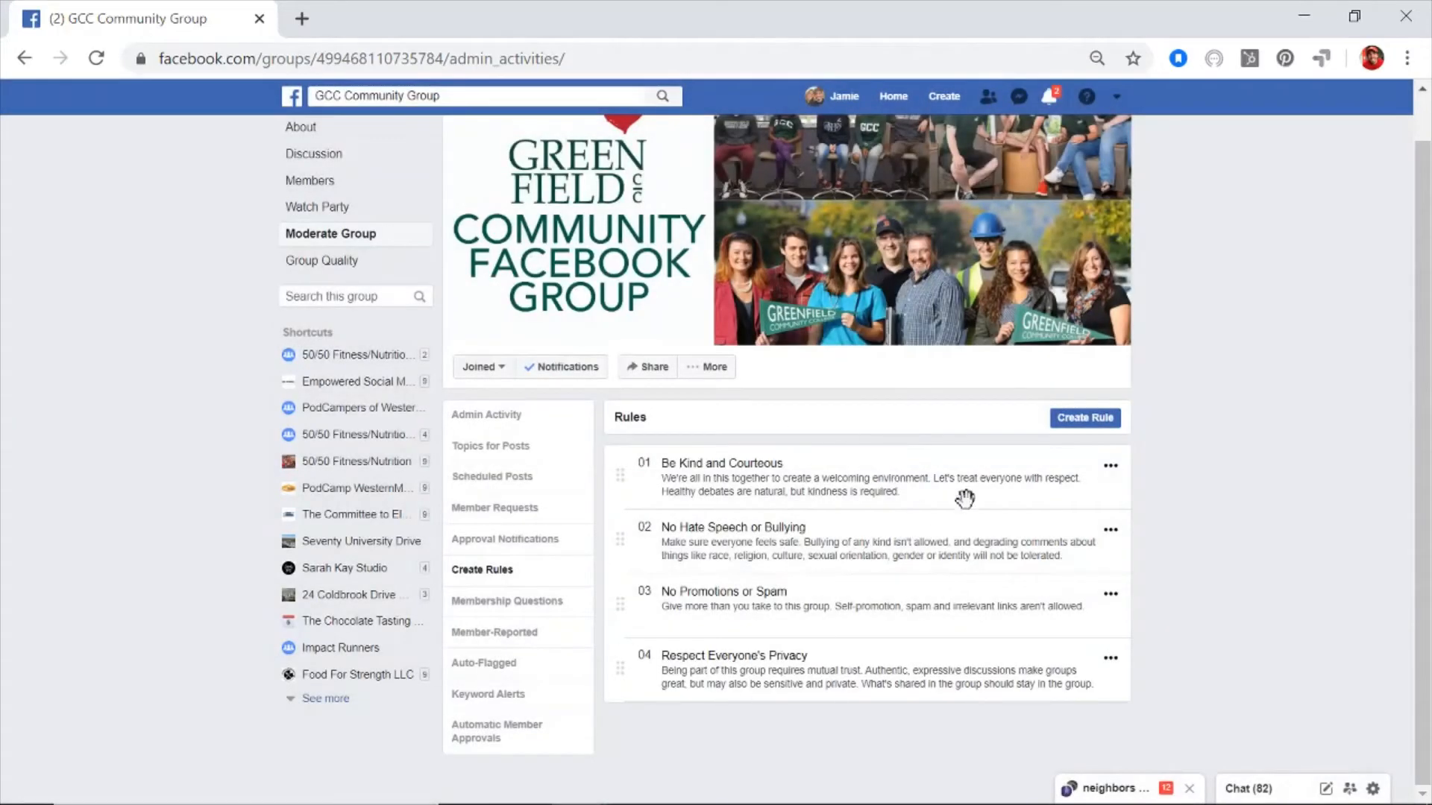
- Start a custom group rule titled "Build Each Other Up"
click(1076, 420)
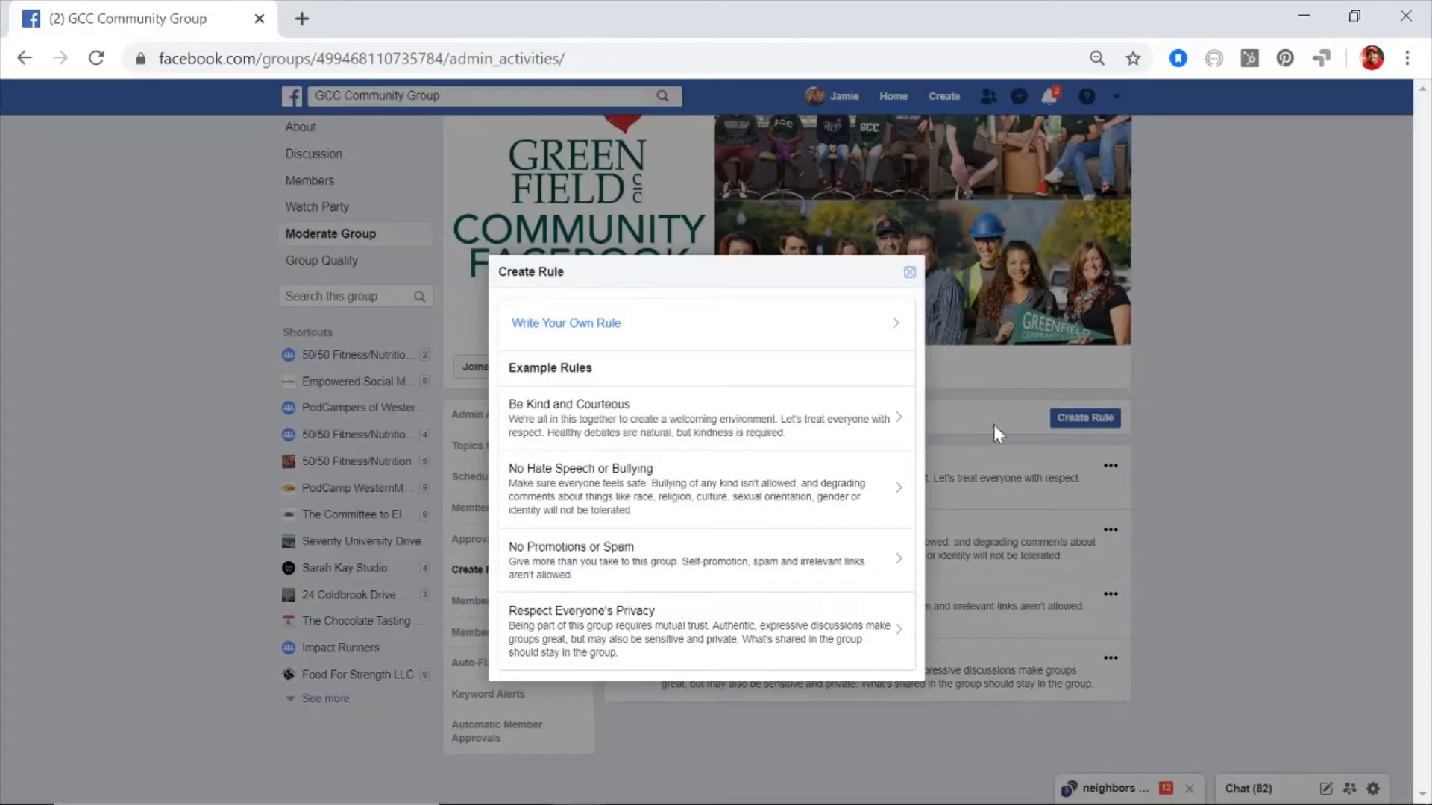
click(586, 326)
click(706, 318)
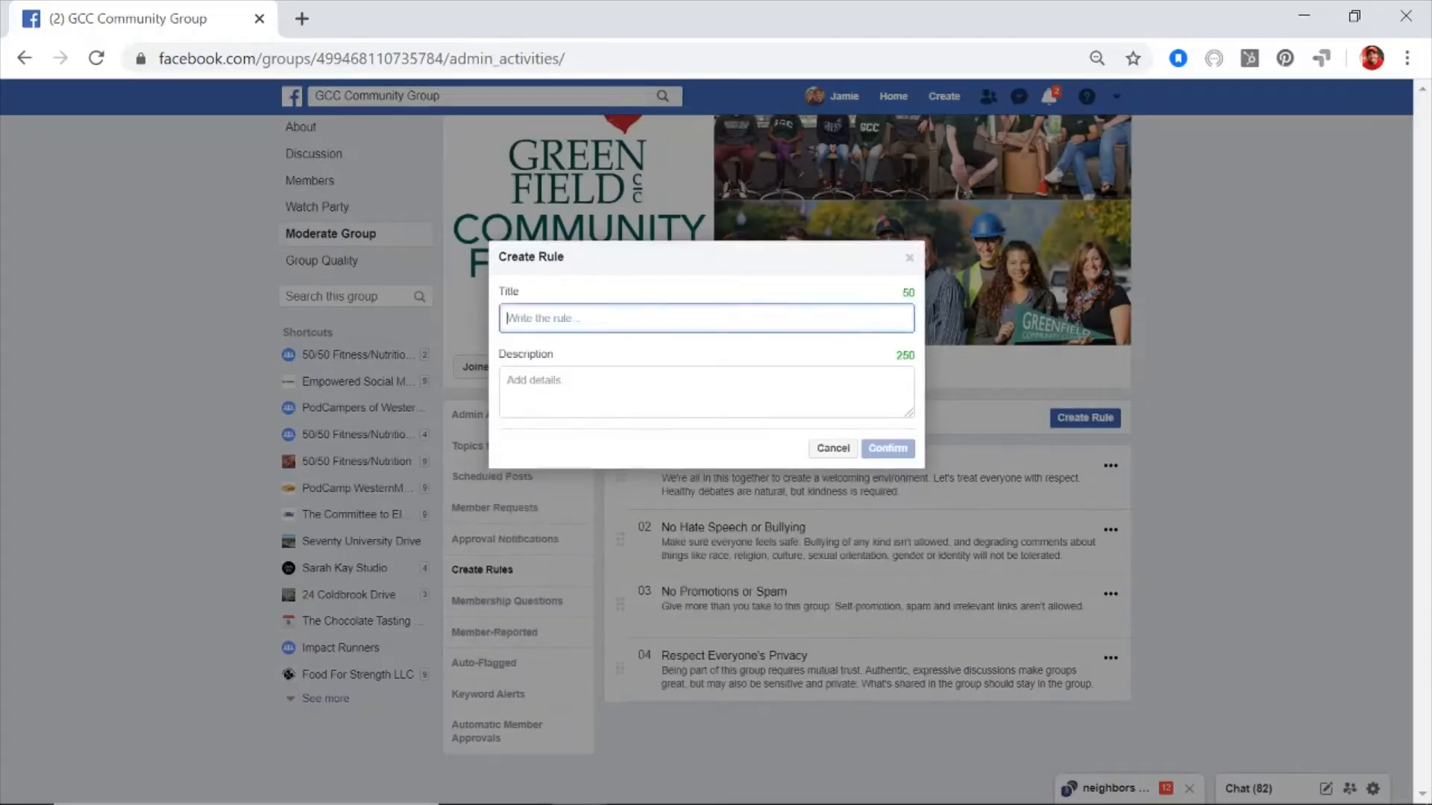
text(Build e)
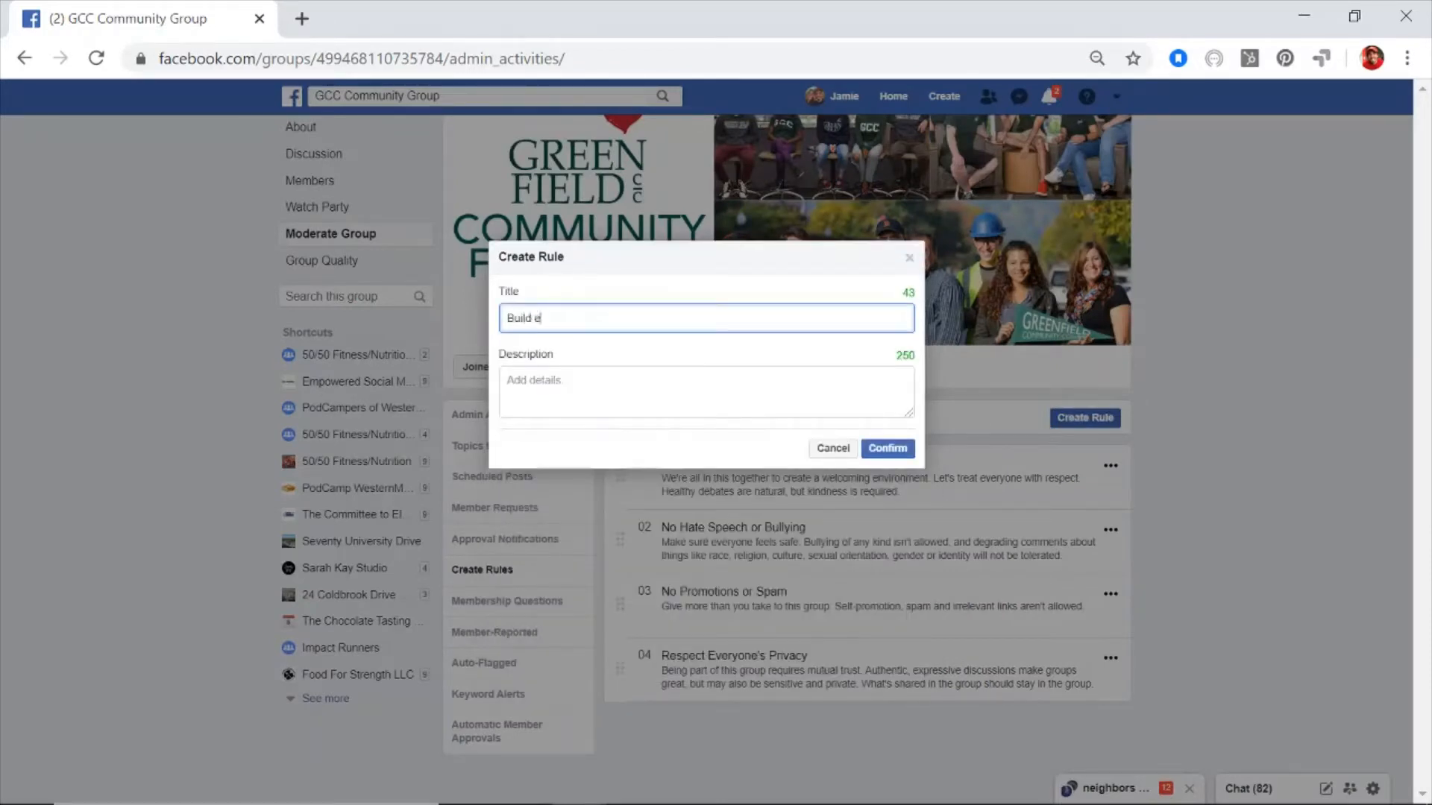
text(ach Other Up)
- Begin the rule's description with "In this group we are focused on connecting and building each up through"
click(572, 377)
text(In this group we )
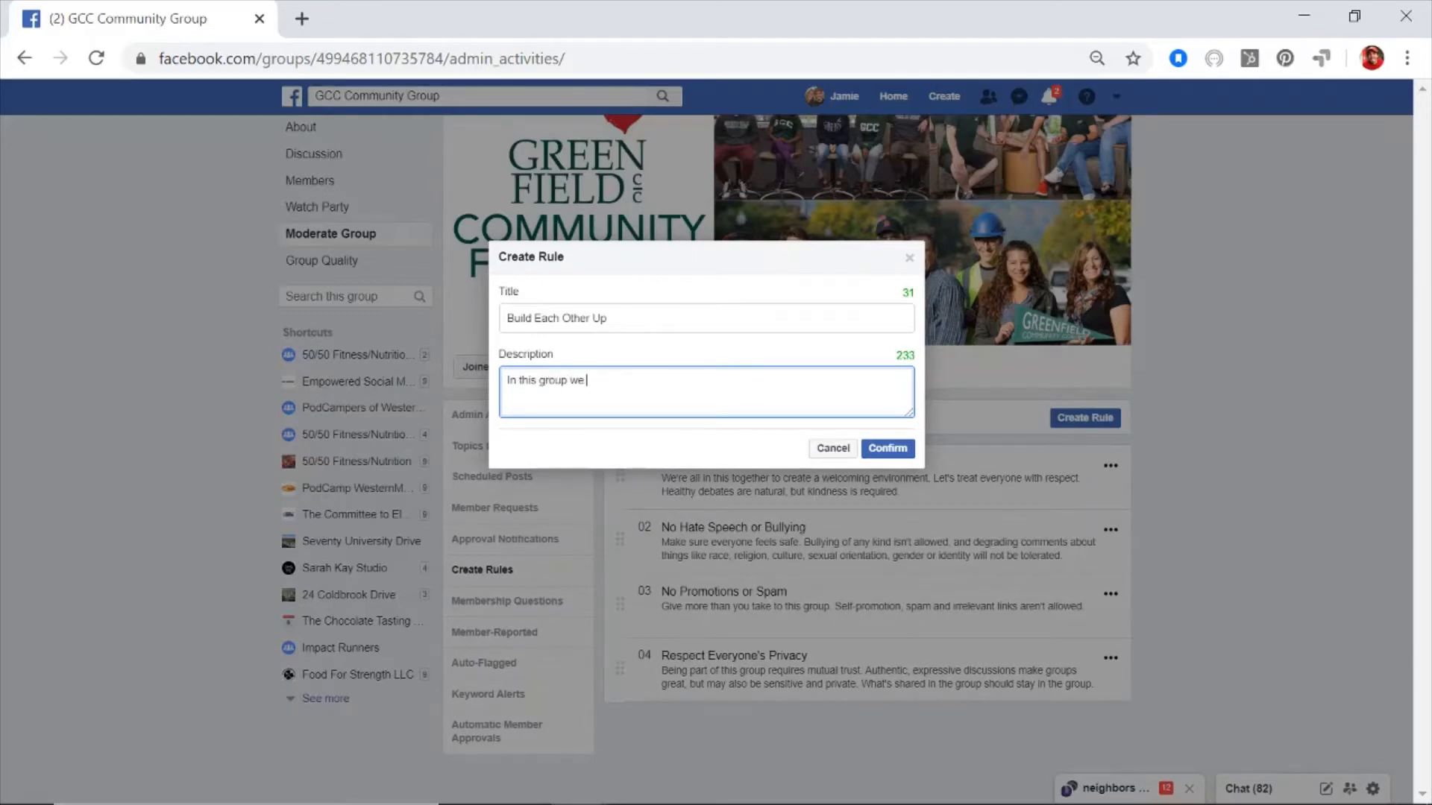
text(are focused on connecting and bu)
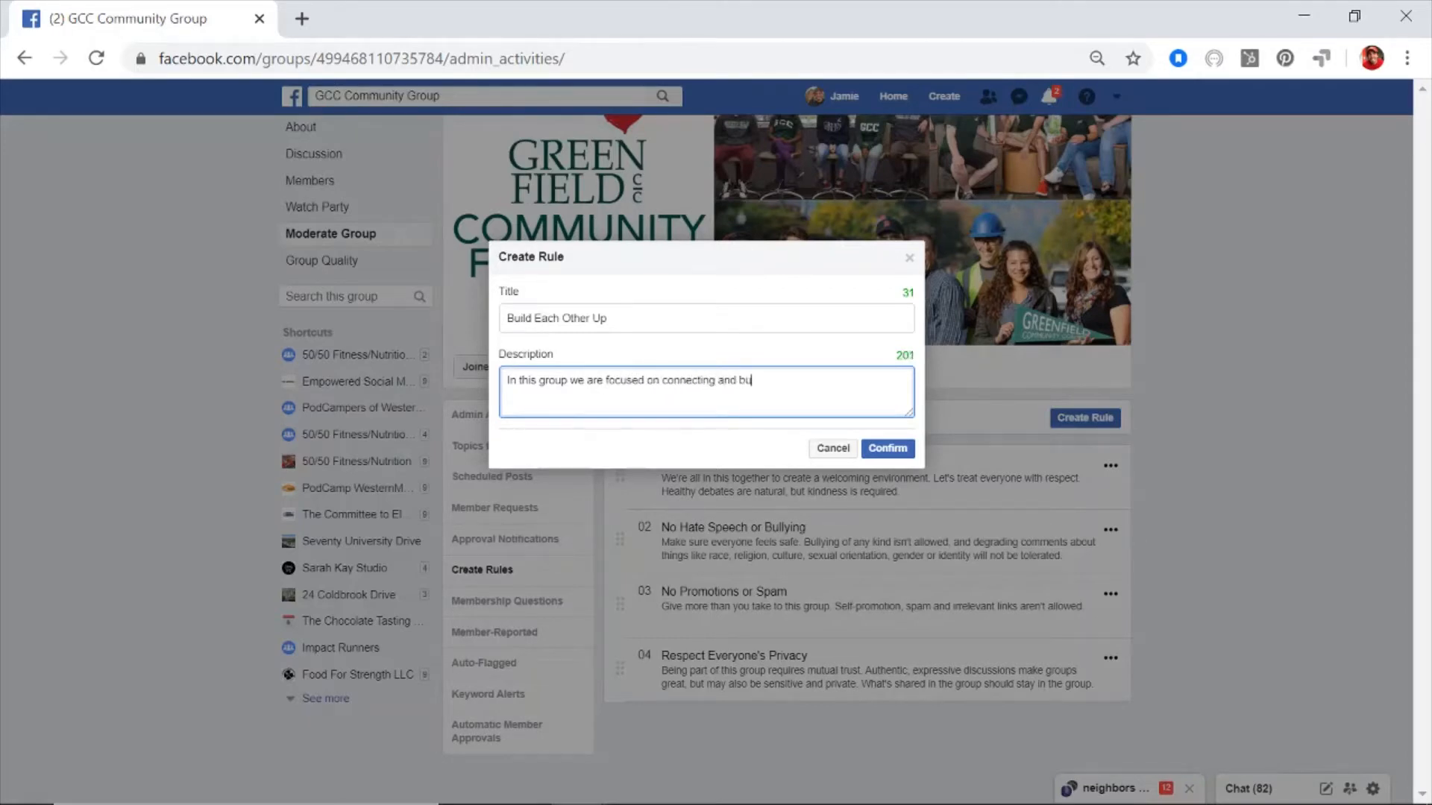
text(ilding each up through sha)
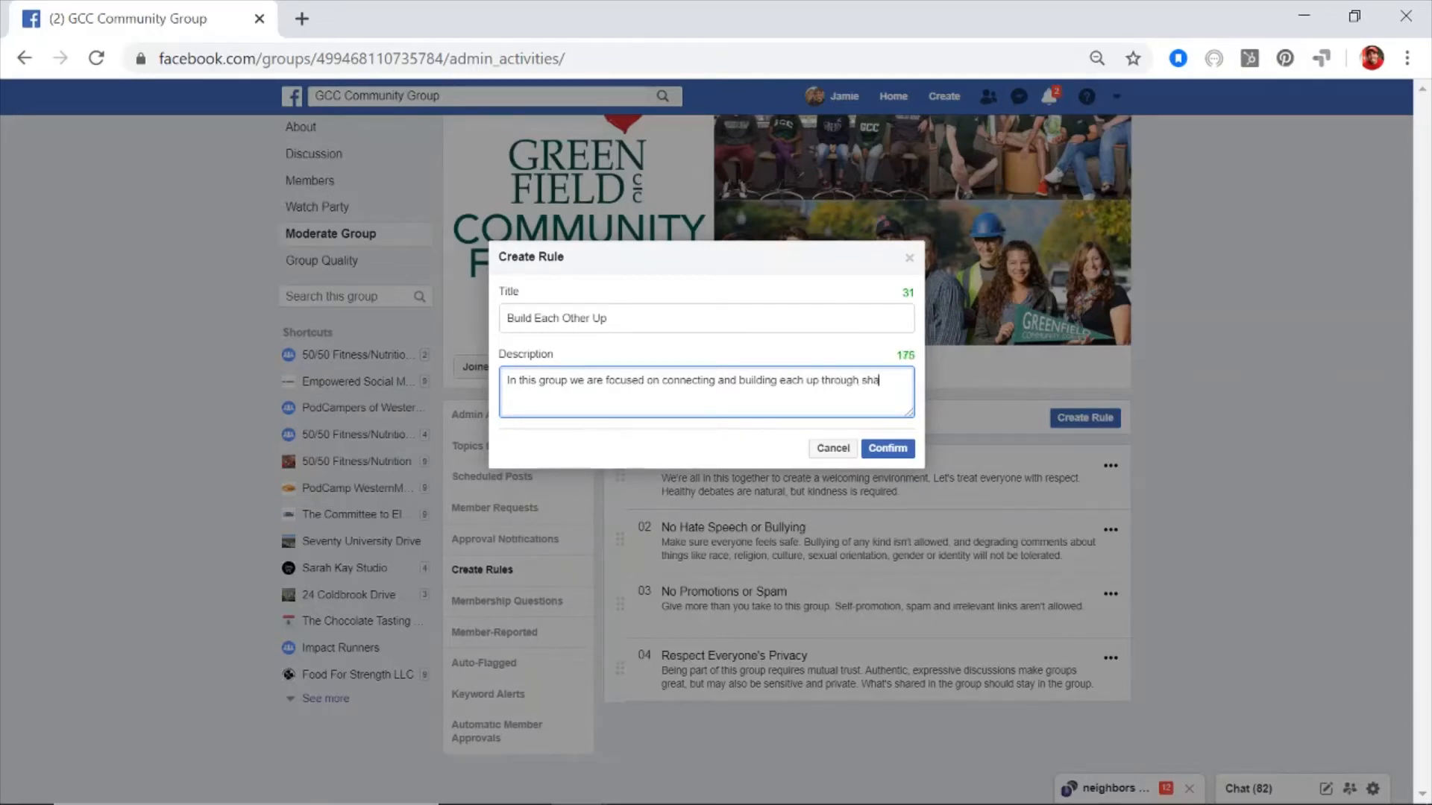
- Complete the description with "sharing resources, getting to know each other, and cheering each other on." and confirm the rule
text(ring resources and chee)
key(BackSpace)
key(BackSpace)
key(BackSpace)
key(BackSpace)
key(BackSpace)
key(BackSpace)
text(, getting to k)
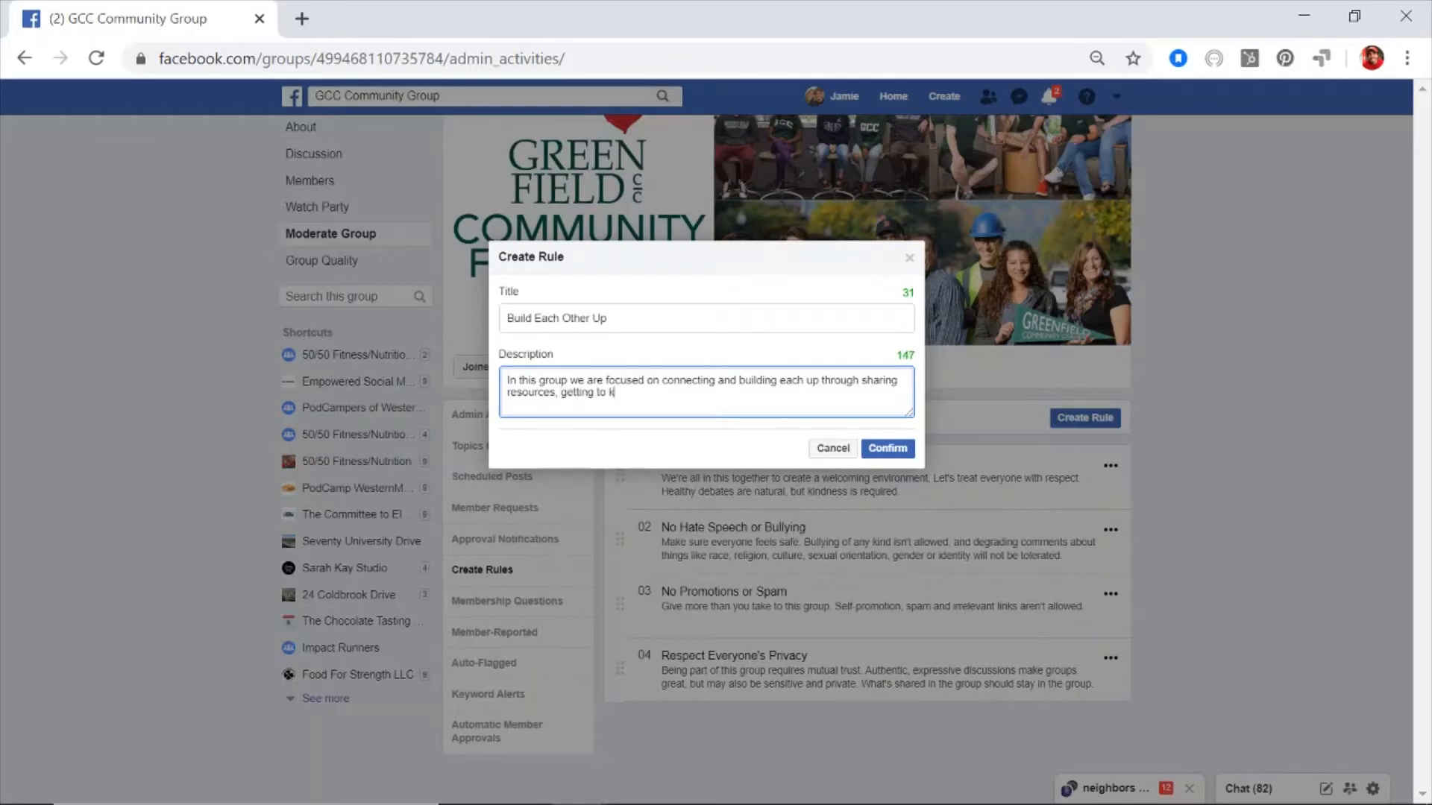
text(now each other, and cheering each)
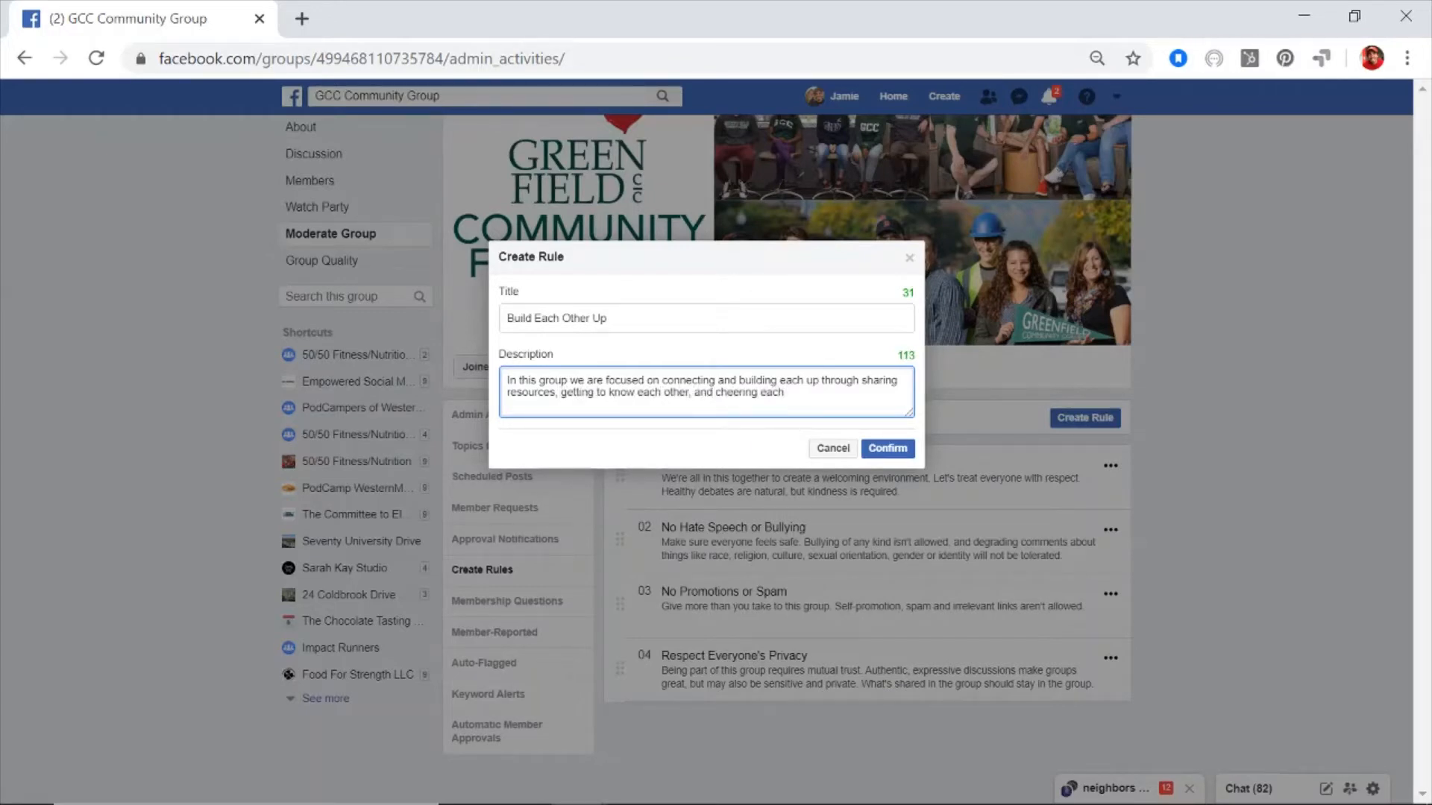
text( other on.)
click(887, 449)
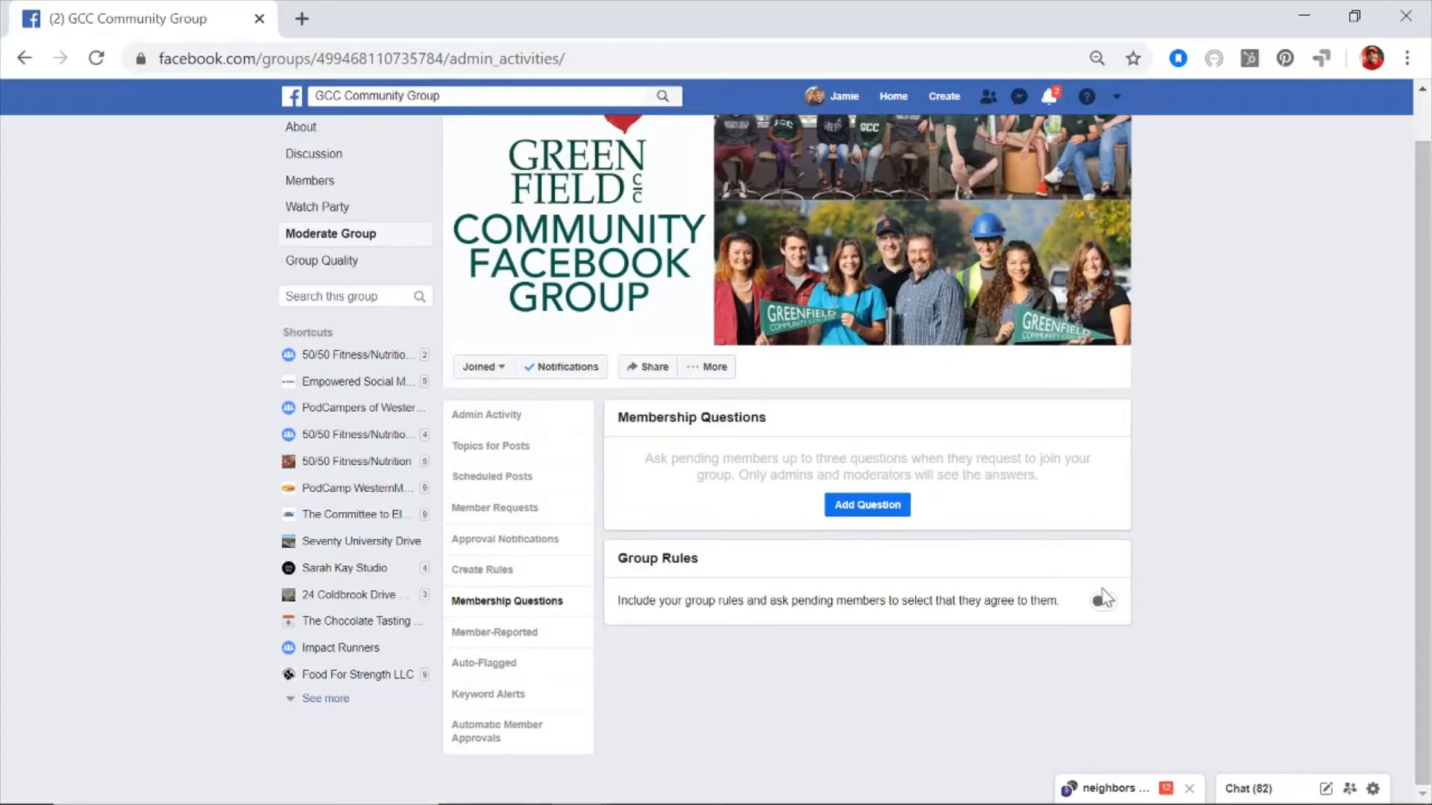
- In the membership questions, add "How are you affiliated with GCC?" as a Written Answer question and save it
click(864, 504)
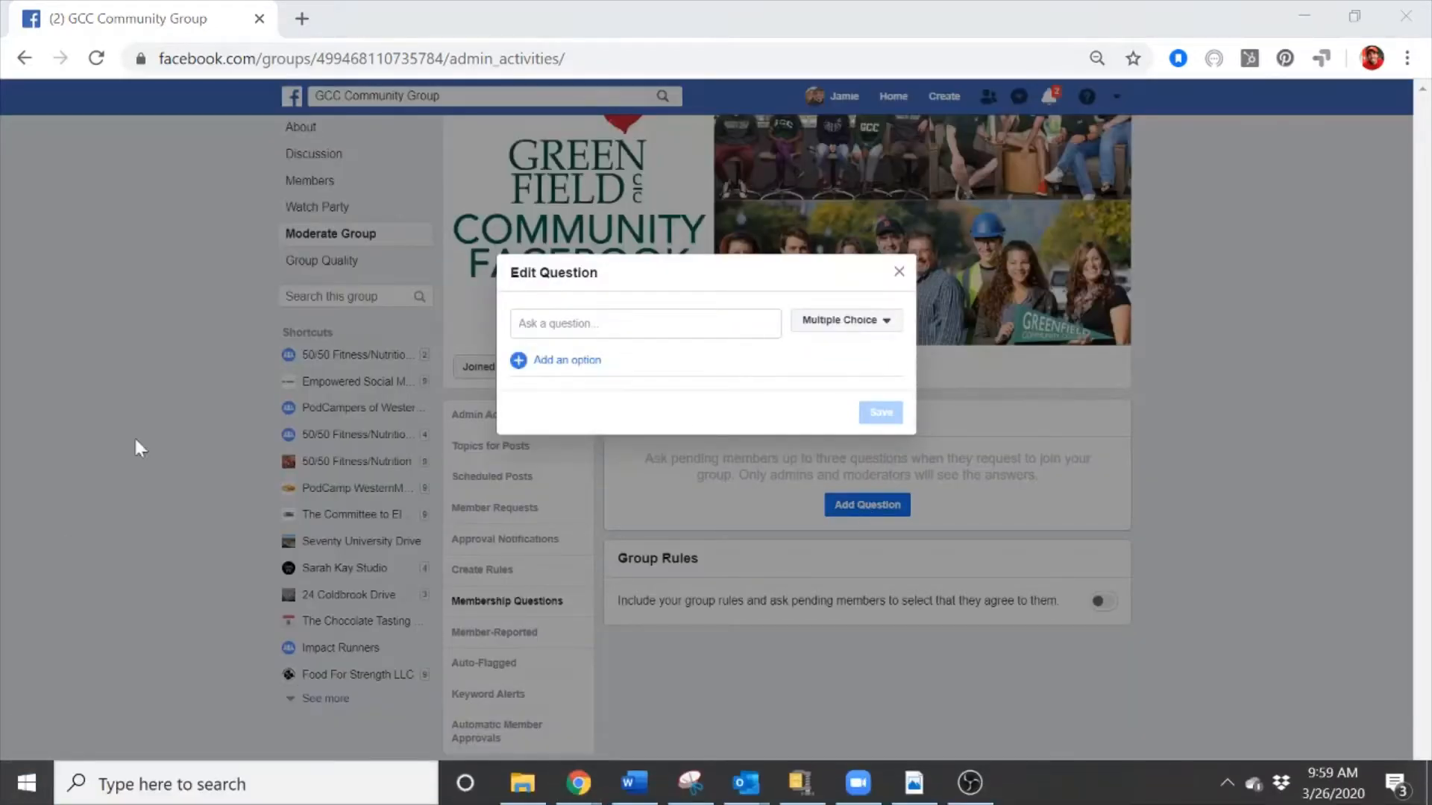
click(601, 335)
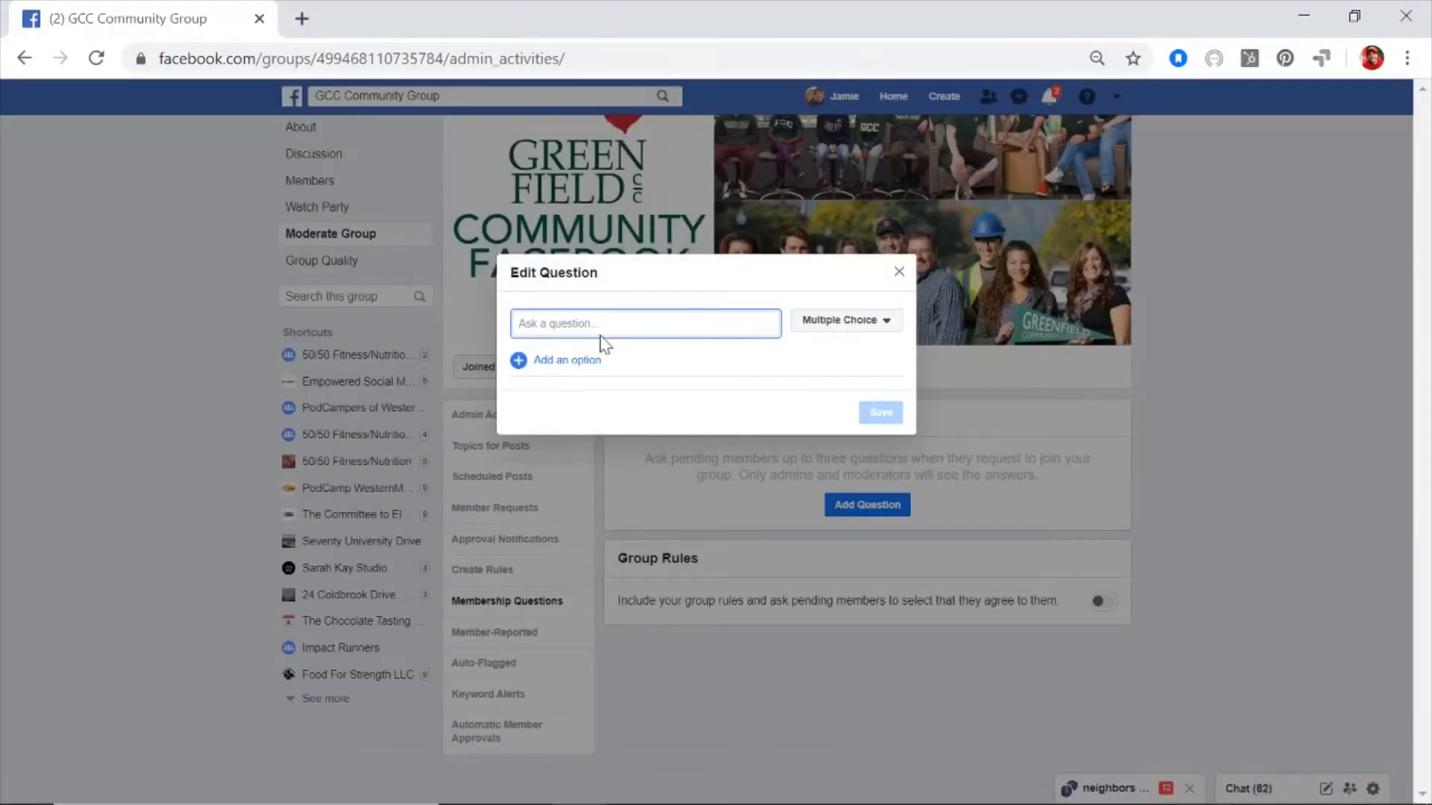
text(How are you affiliated with GCC?)
click(862, 320)
click(869, 401)
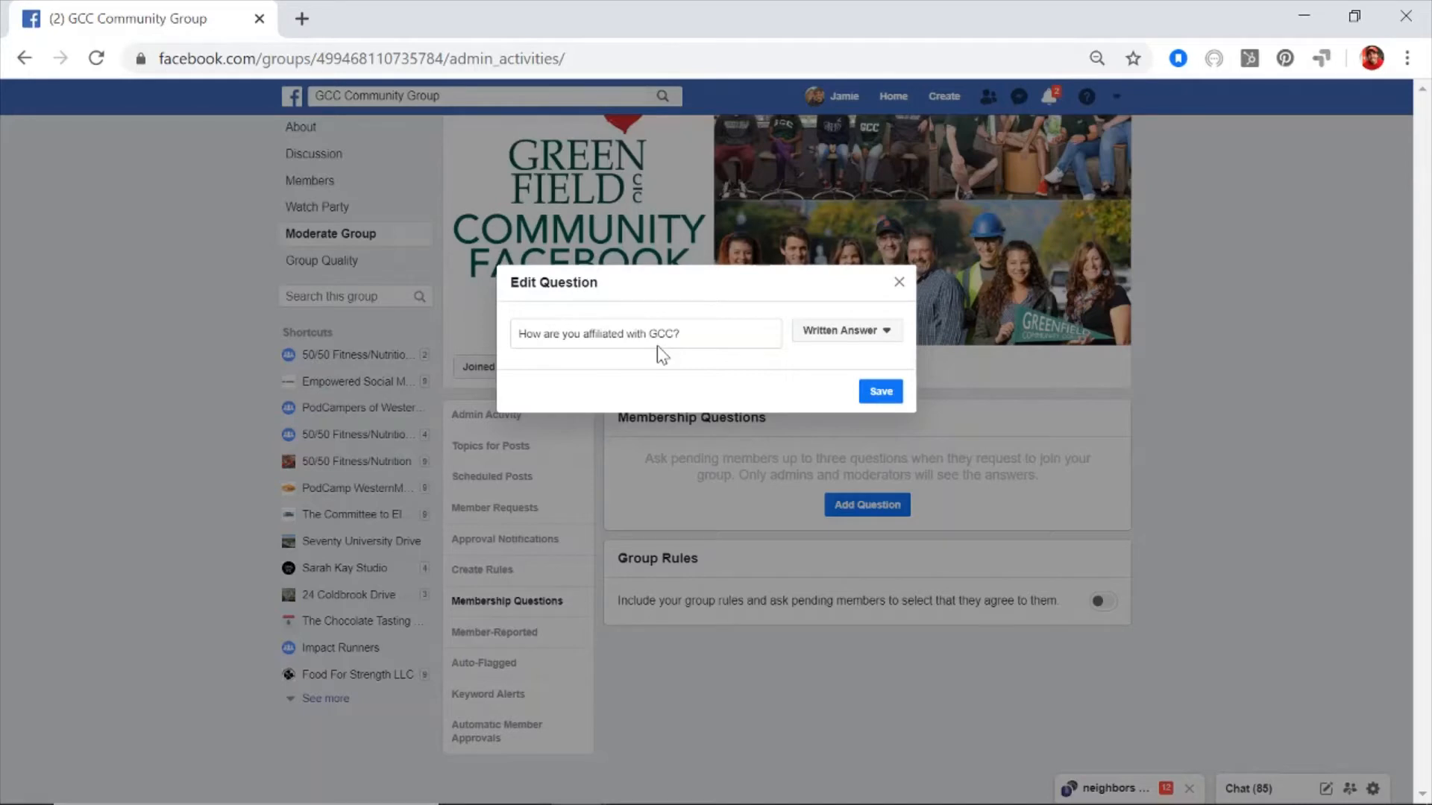
click(880, 391)
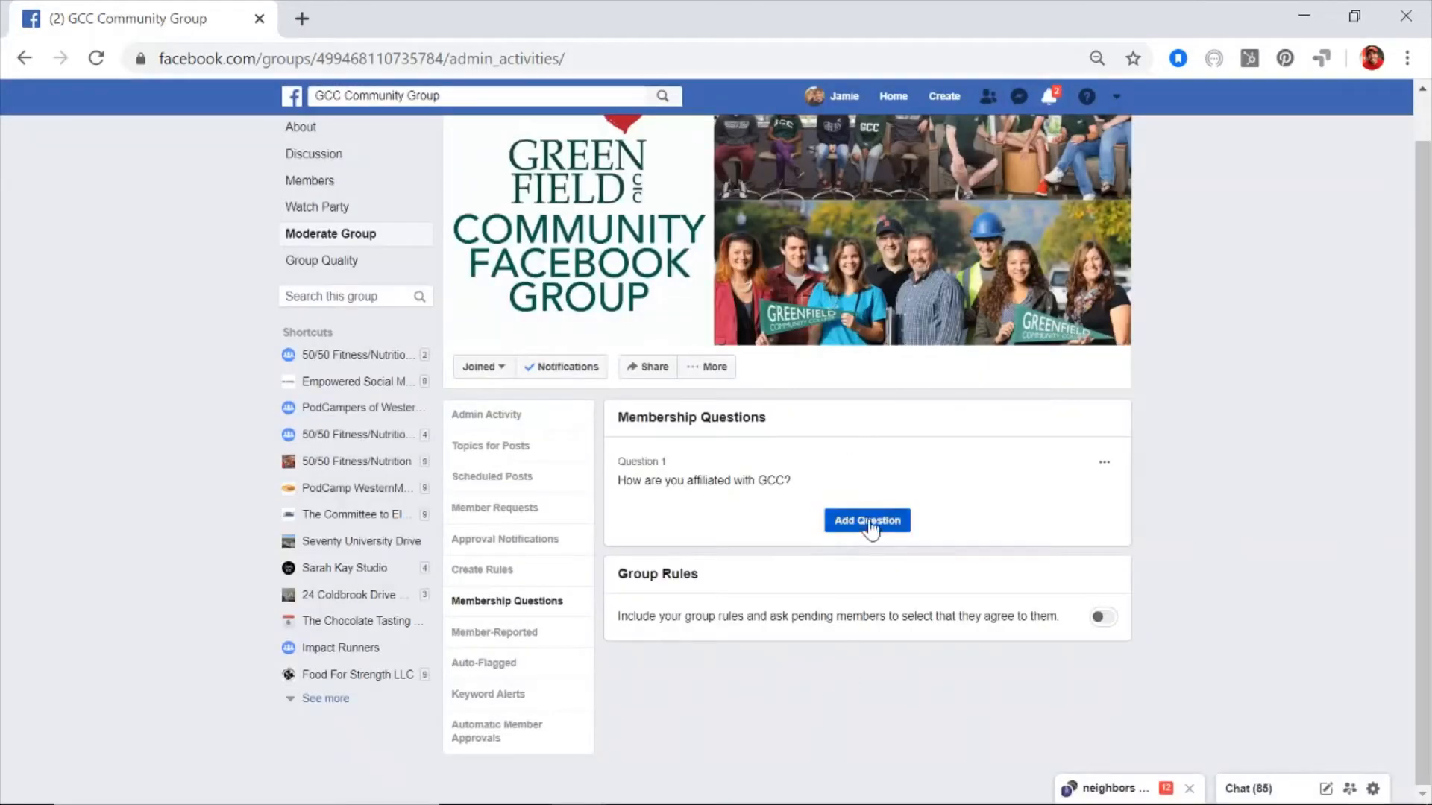
- Add a second membership question, "What are you hoping to get out of this group?", as a Written Answer and save it
click(866, 519)
text(W)
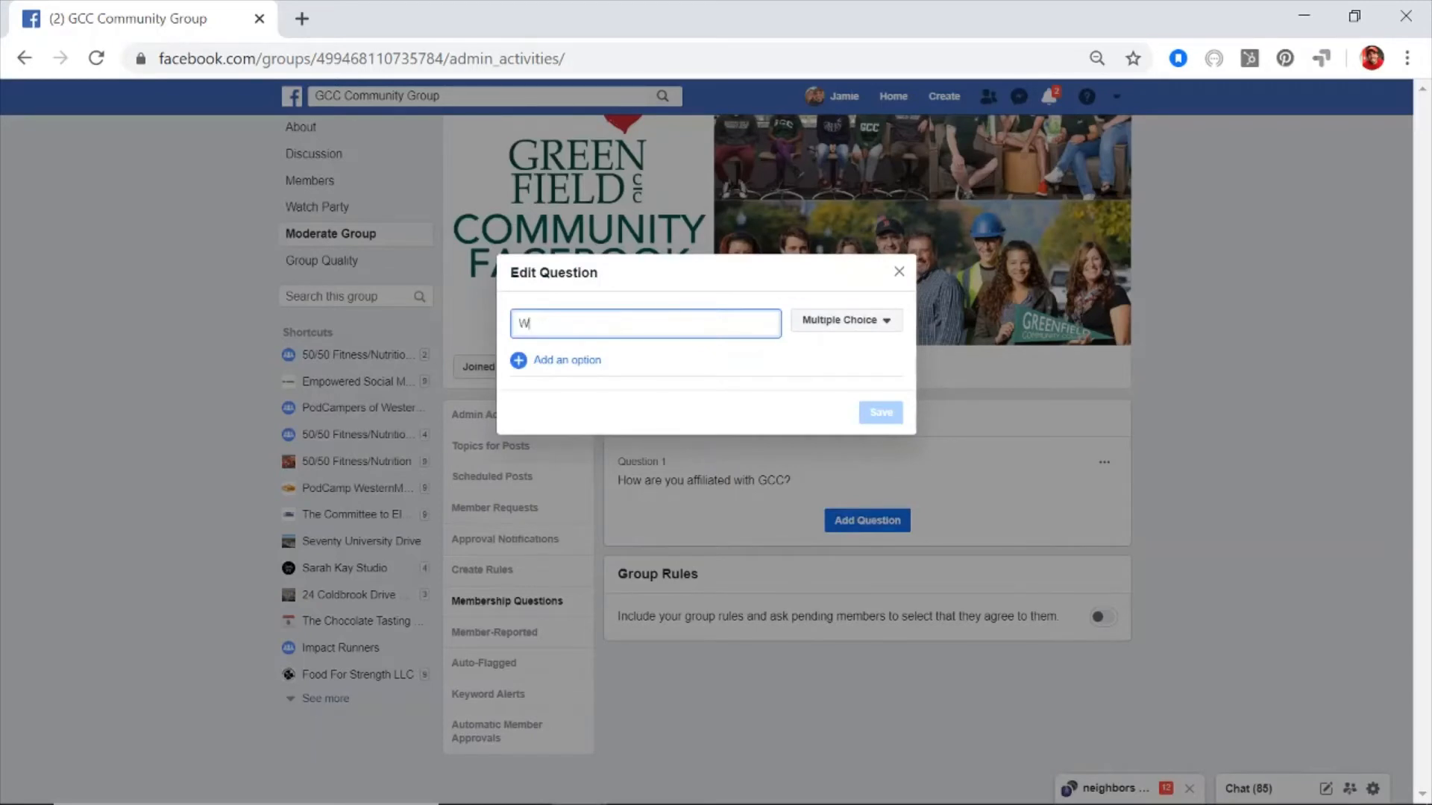
text(hat are you hoping to get out of this group?)
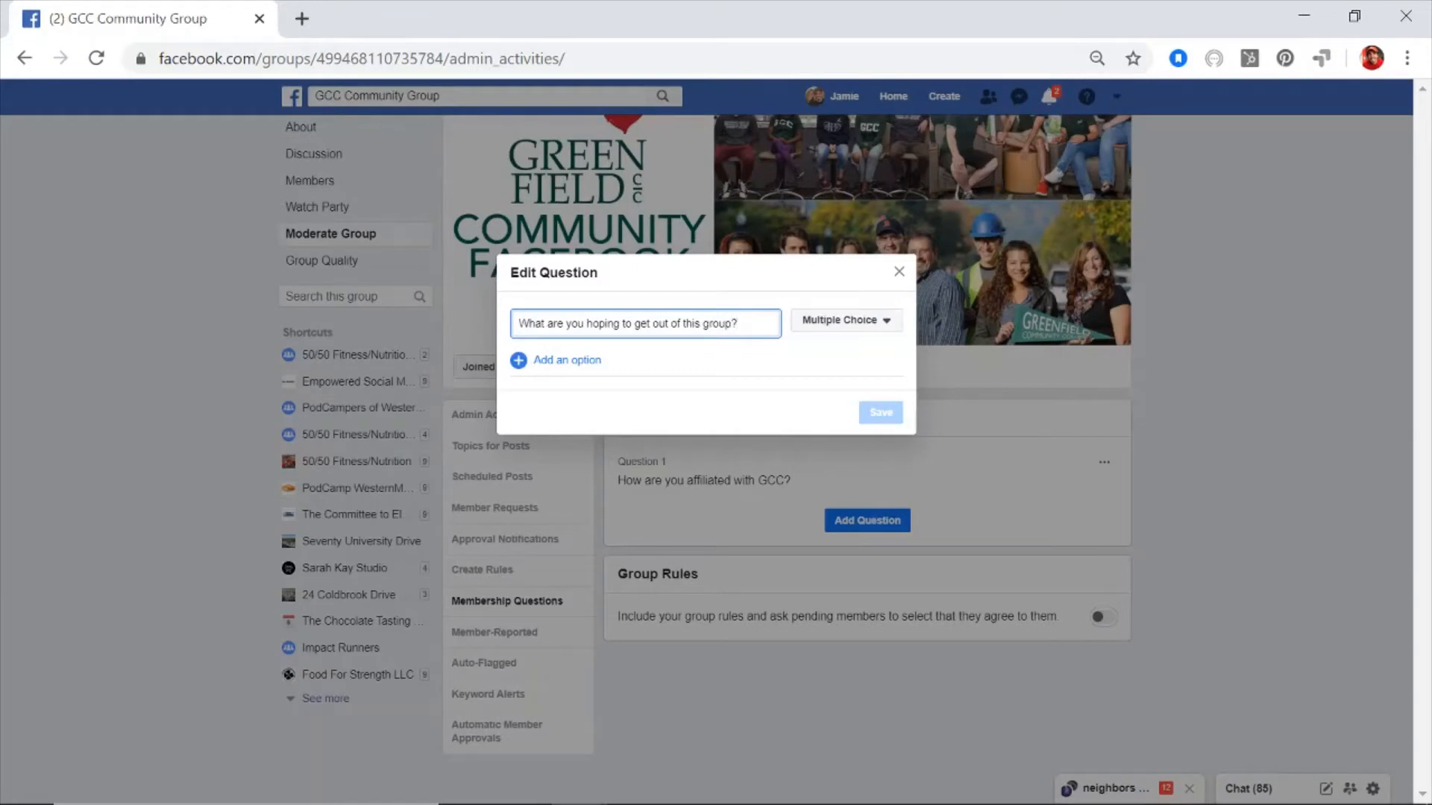
click(857, 321)
click(863, 405)
click(881, 397)
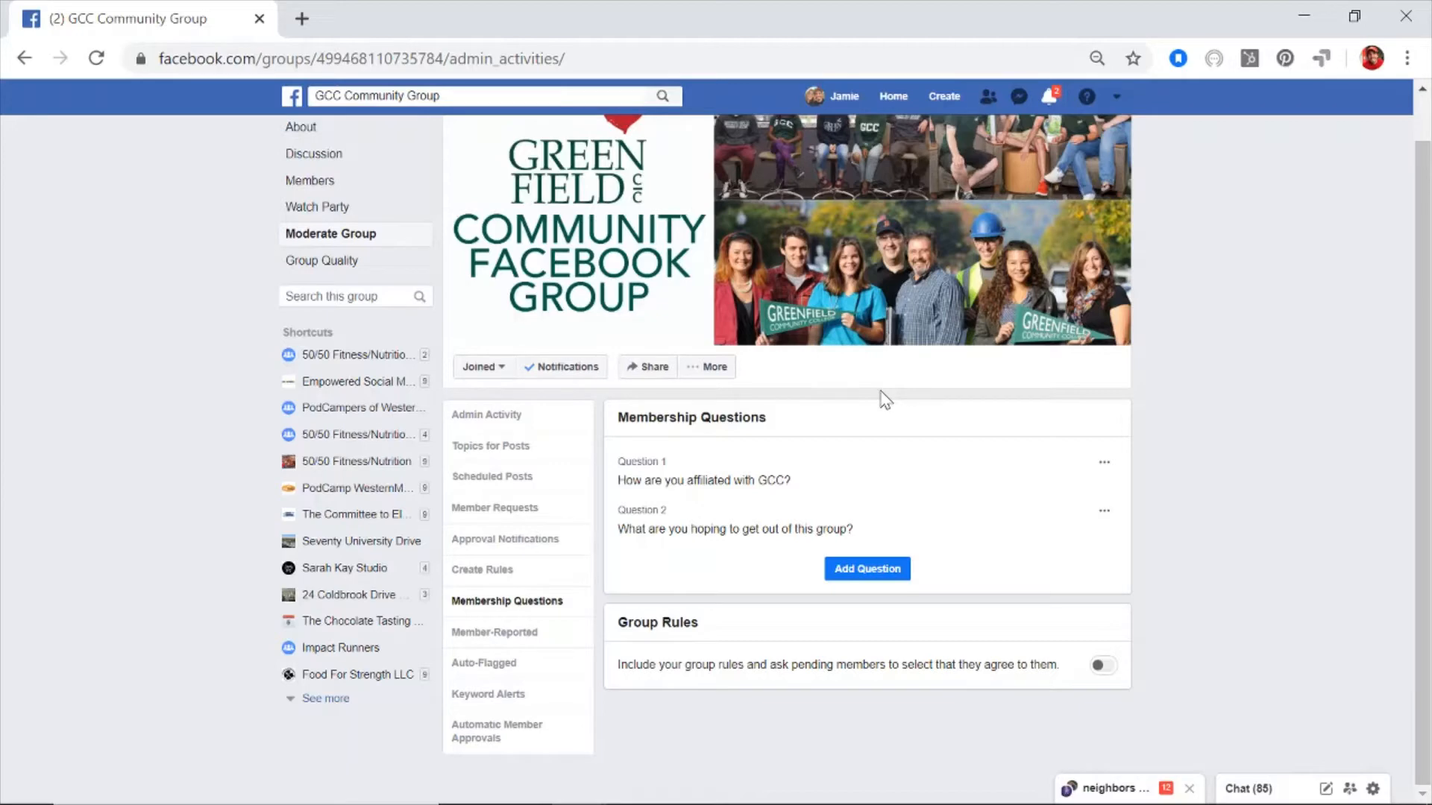
- Draft a third membership question, "Are there any GCC support services you want to know more about?", as a Written Answer
click(857, 572)
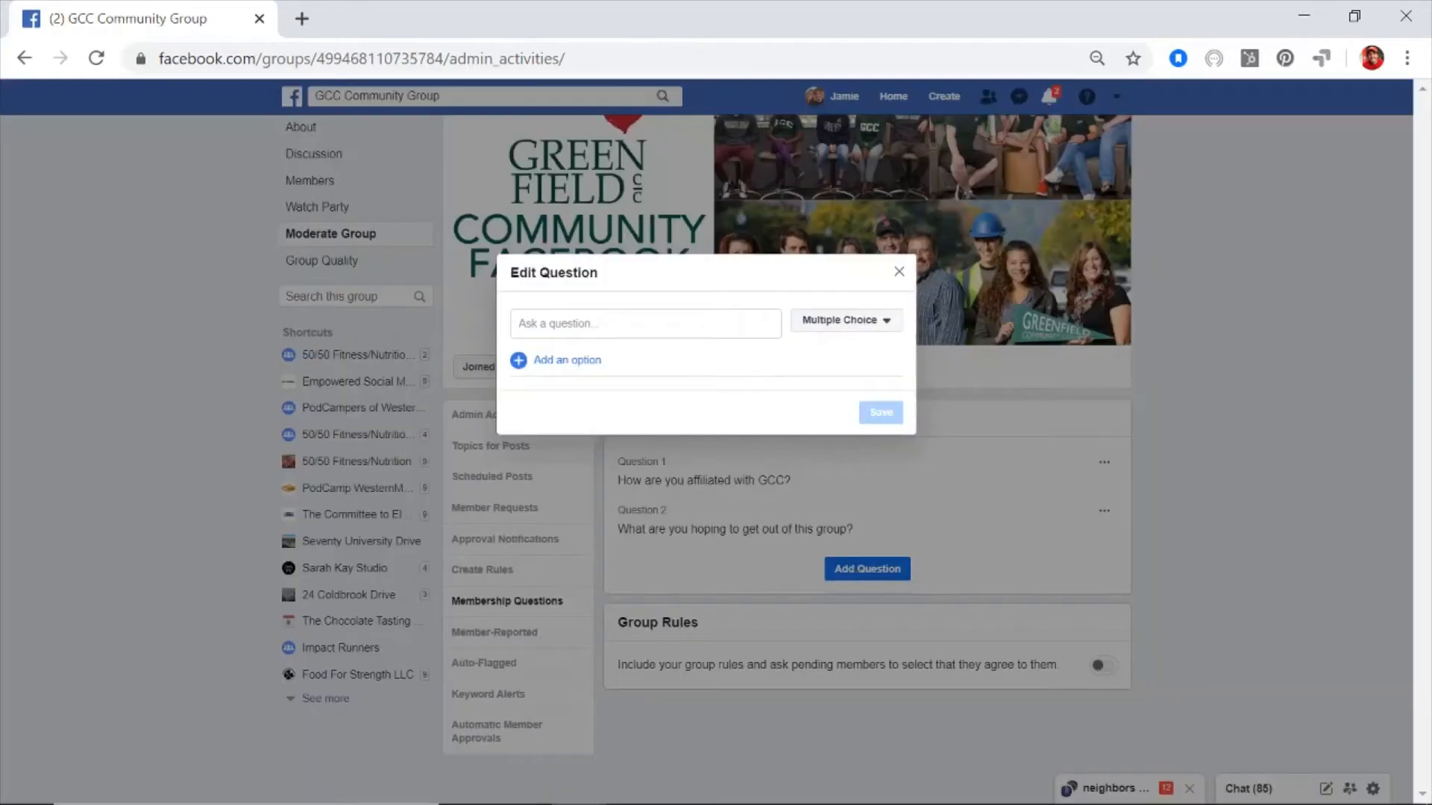
click(645, 324)
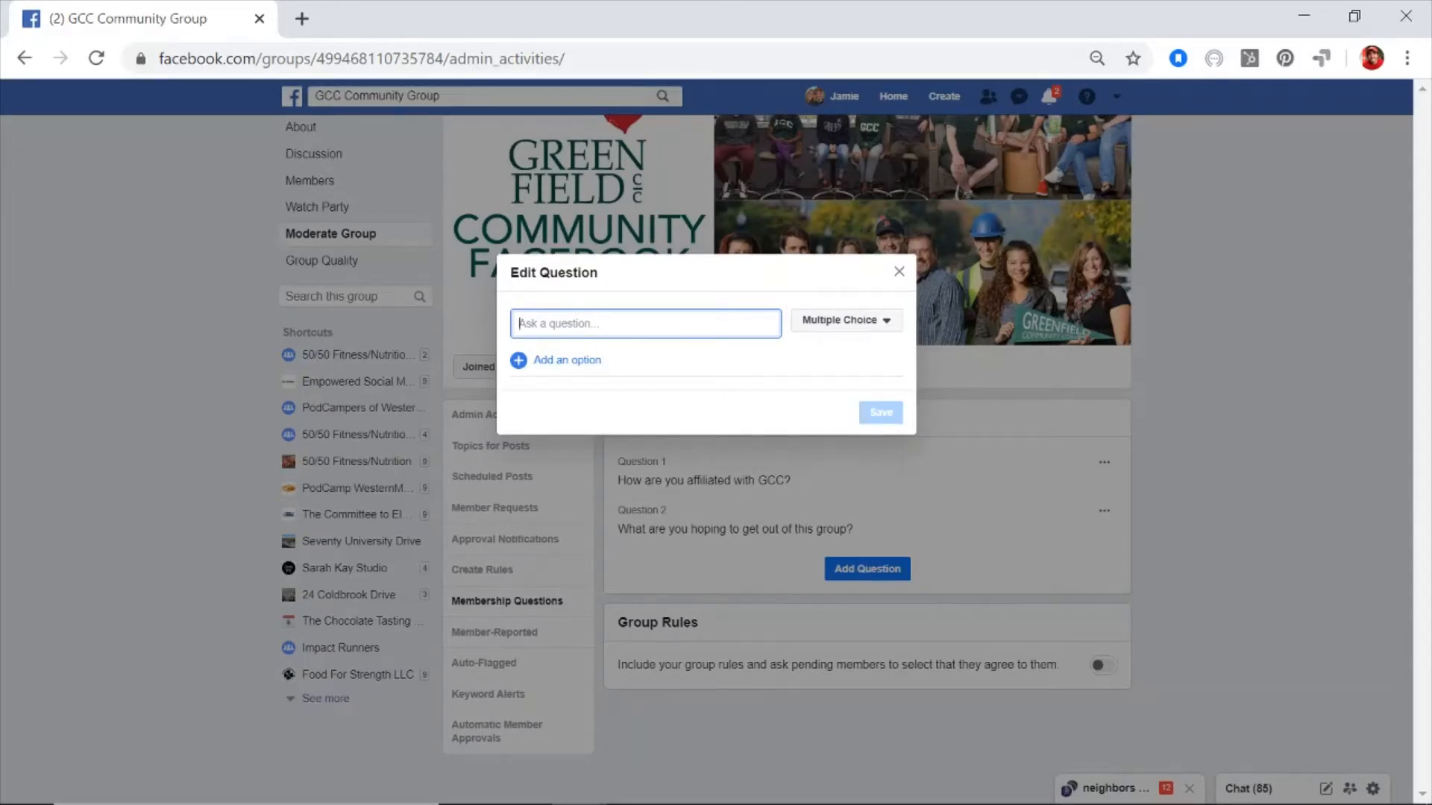
text(Are there any GCC support servie)
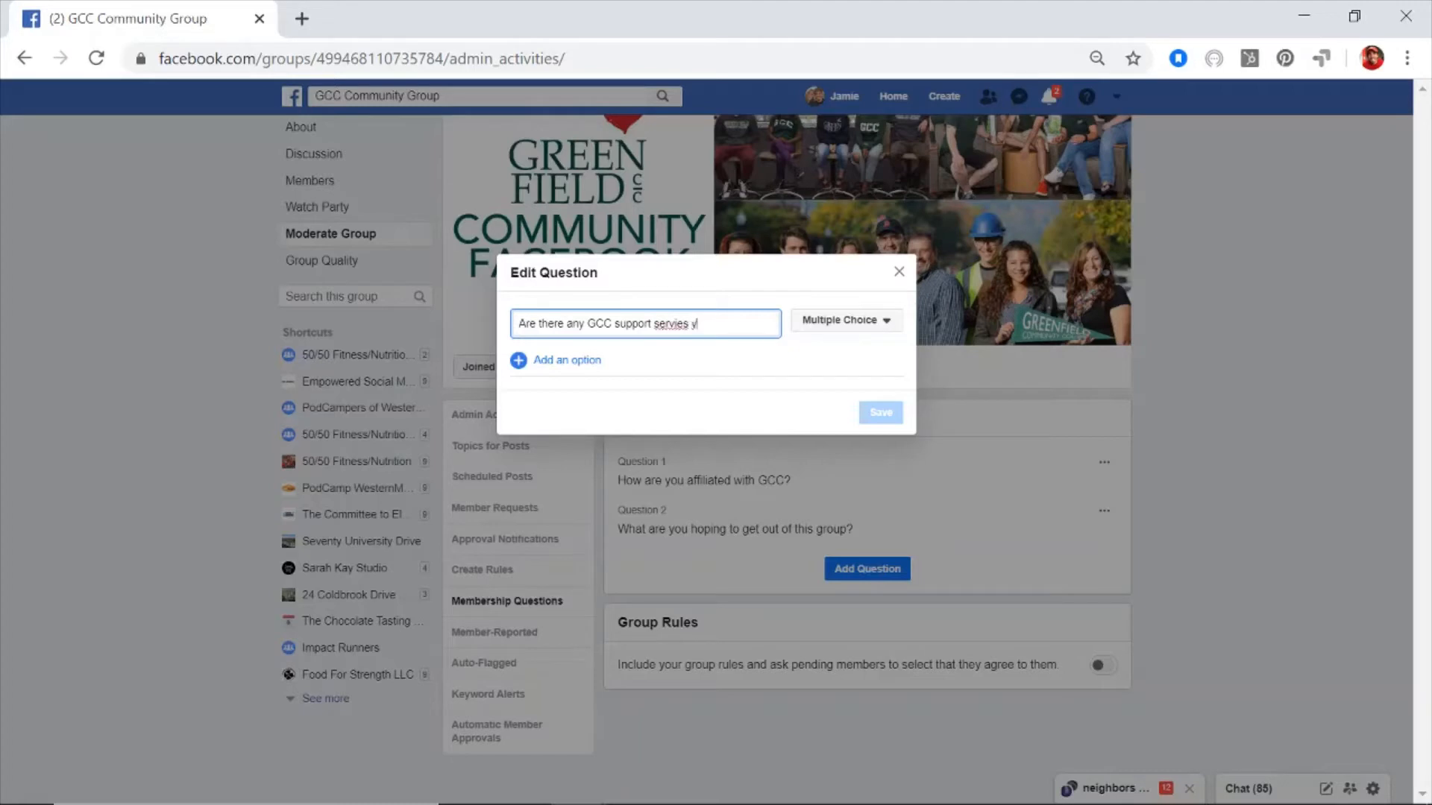
key(BackSpace)
text(ces you want to know more about?)
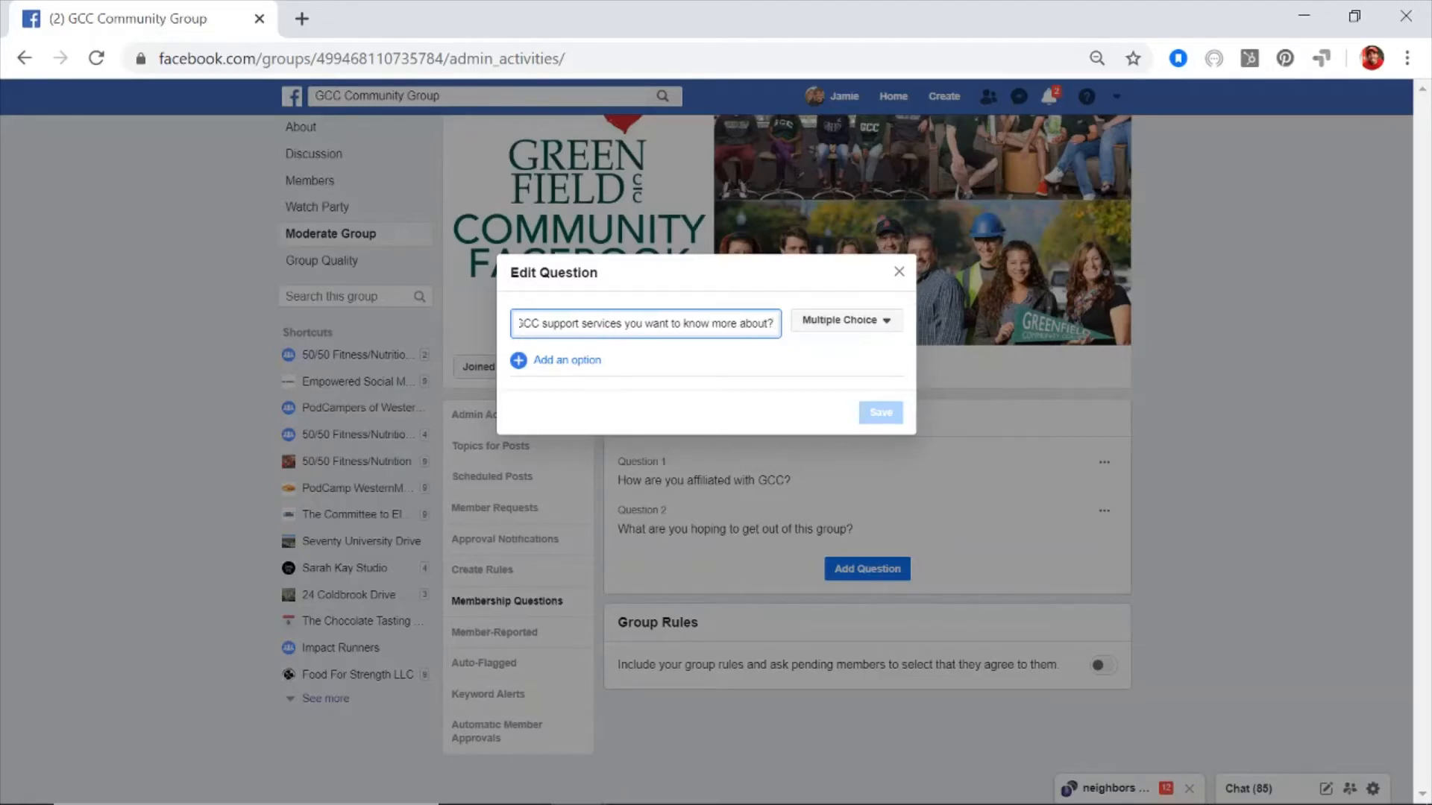
click(700, 365)
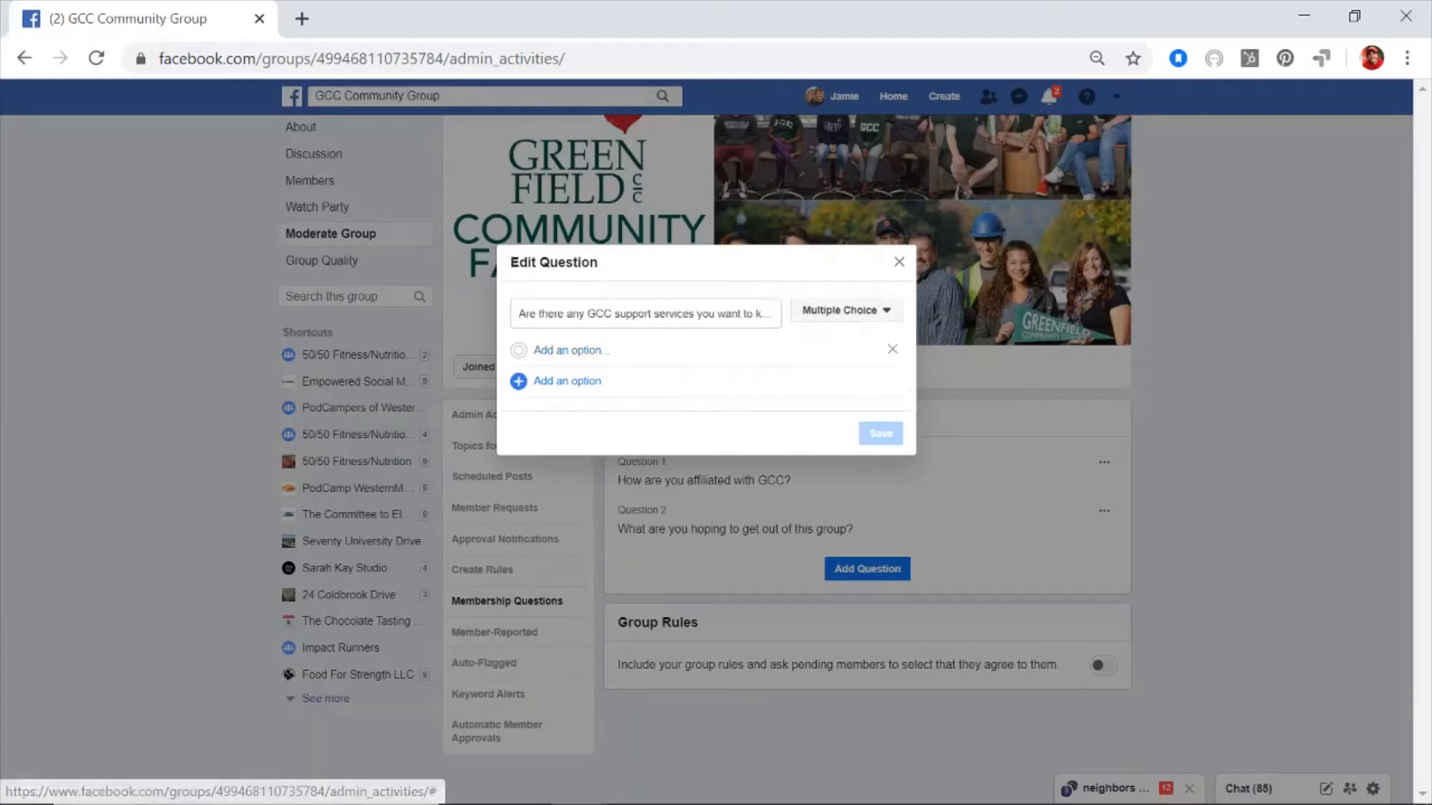
click(849, 319)
click(850, 389)
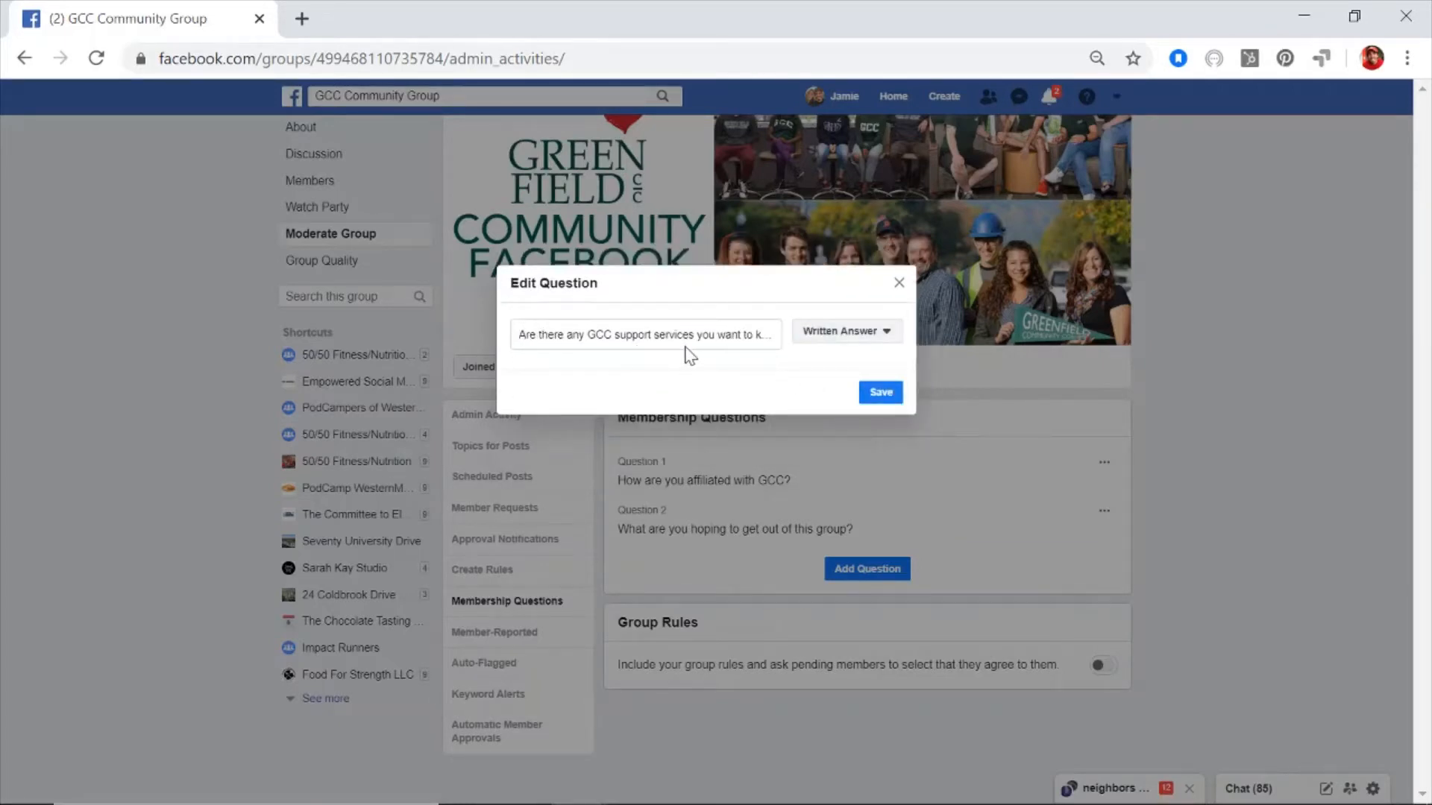
- Try the third question as Multiple Choice with the options Online Learning and Admissions Services
click(850, 341)
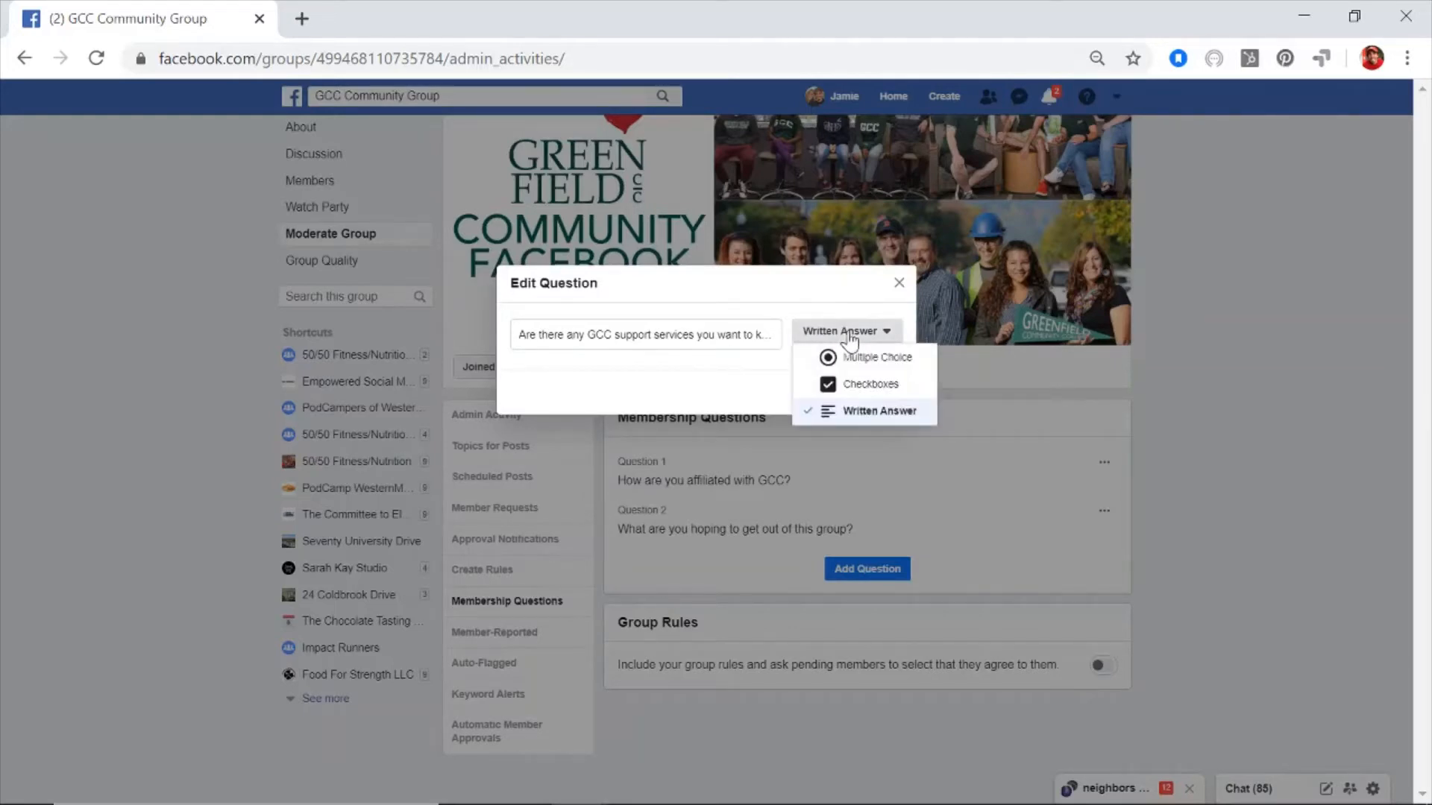
click(864, 359)
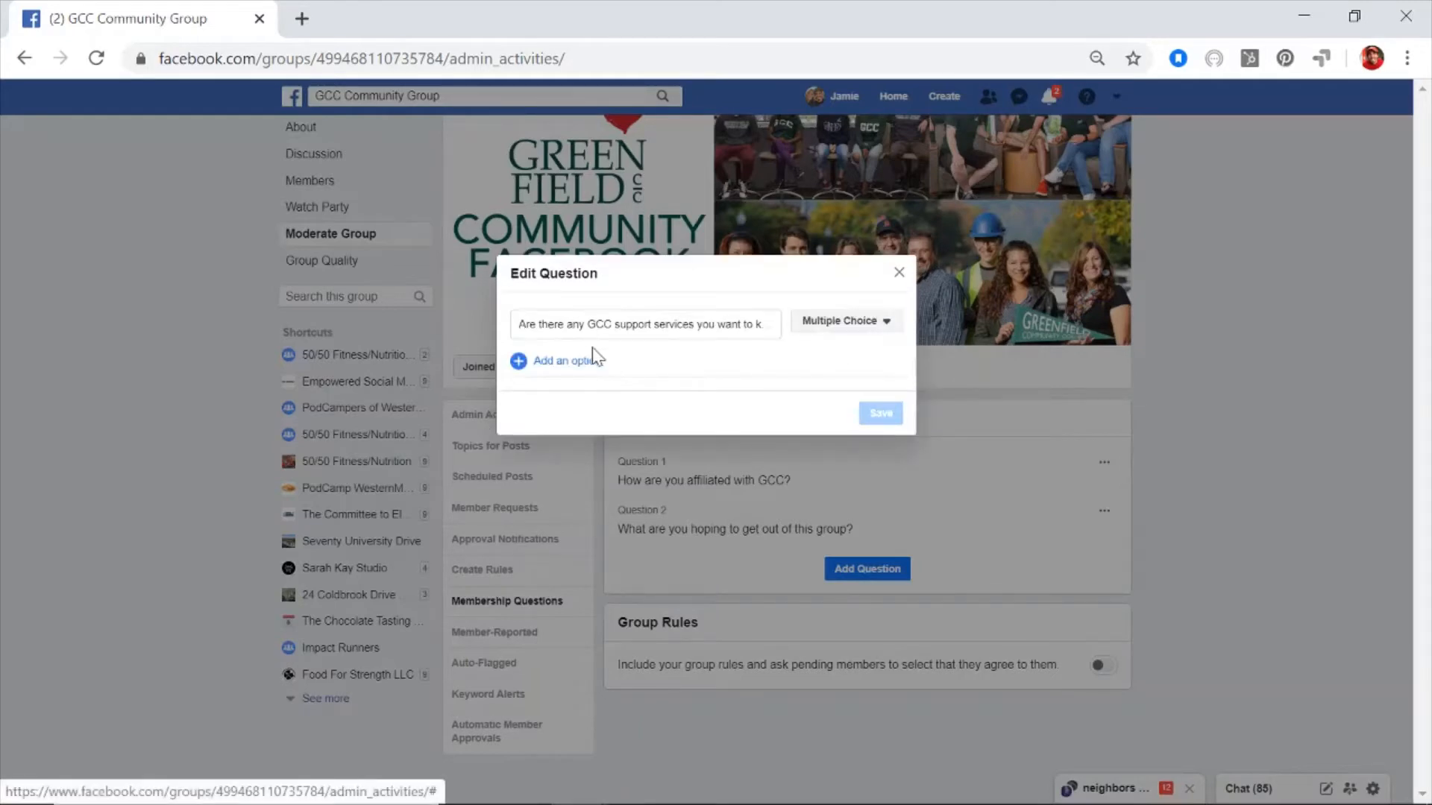
click(553, 365)
text(On)
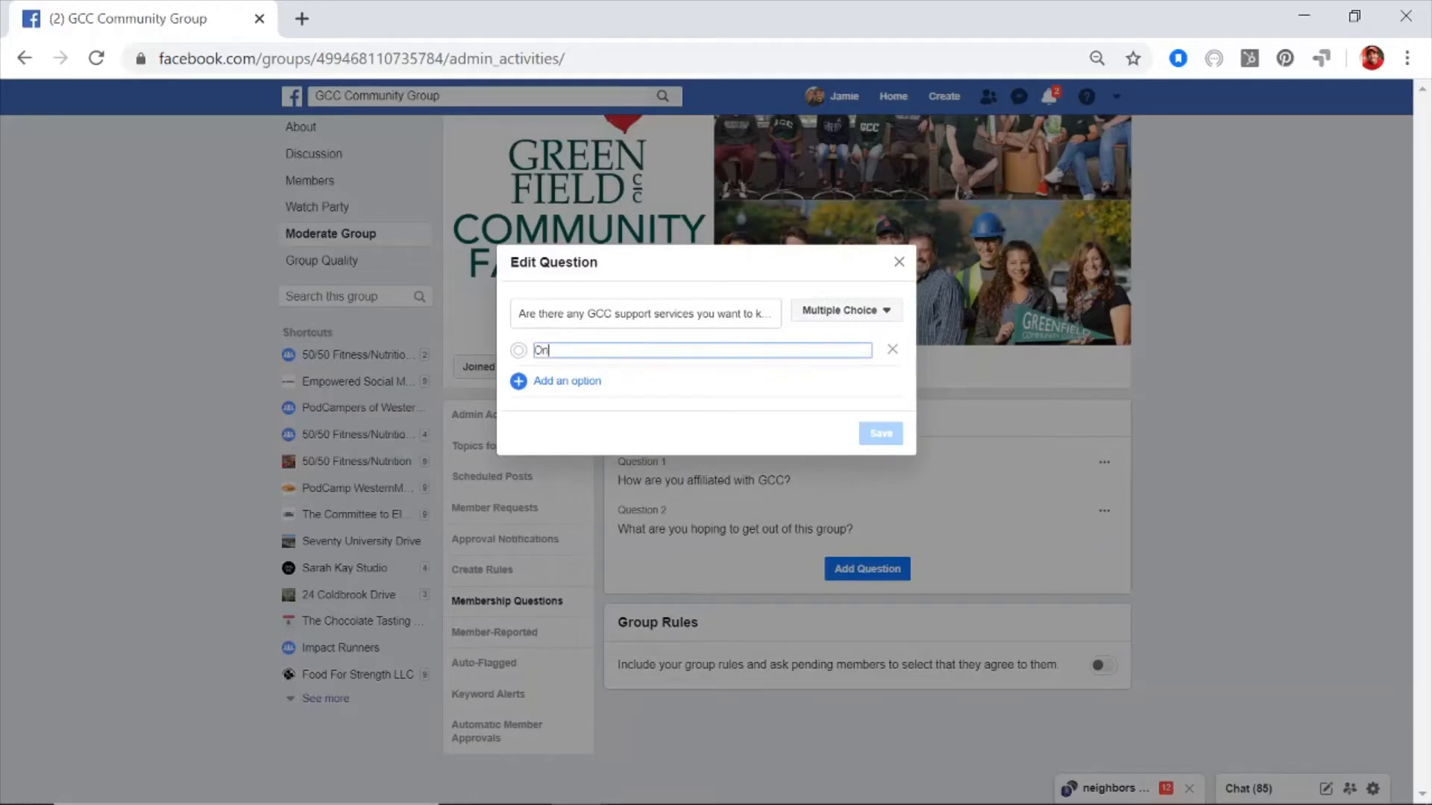
text(line Learning)
click(569, 382)
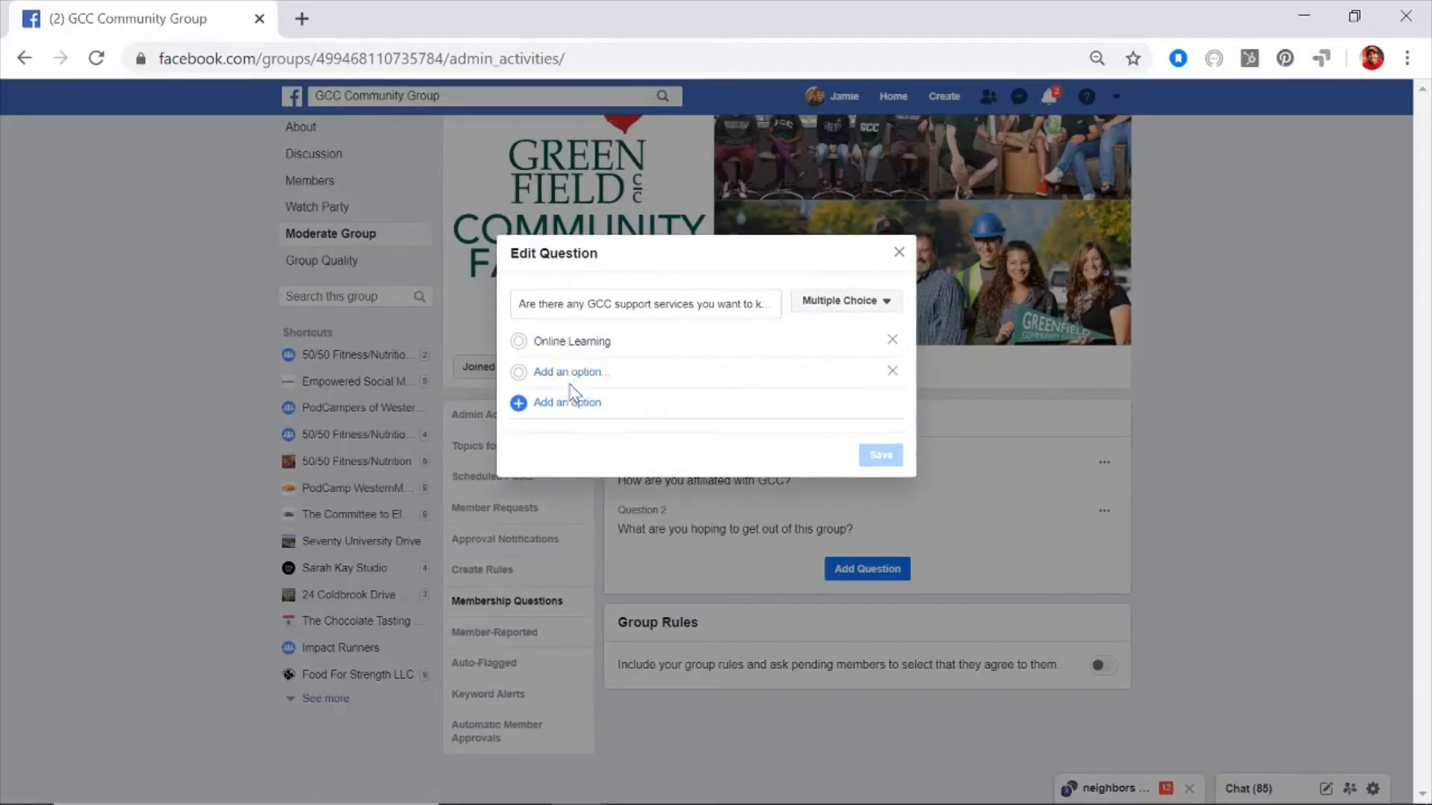
click(568, 371)
text(Admissions)
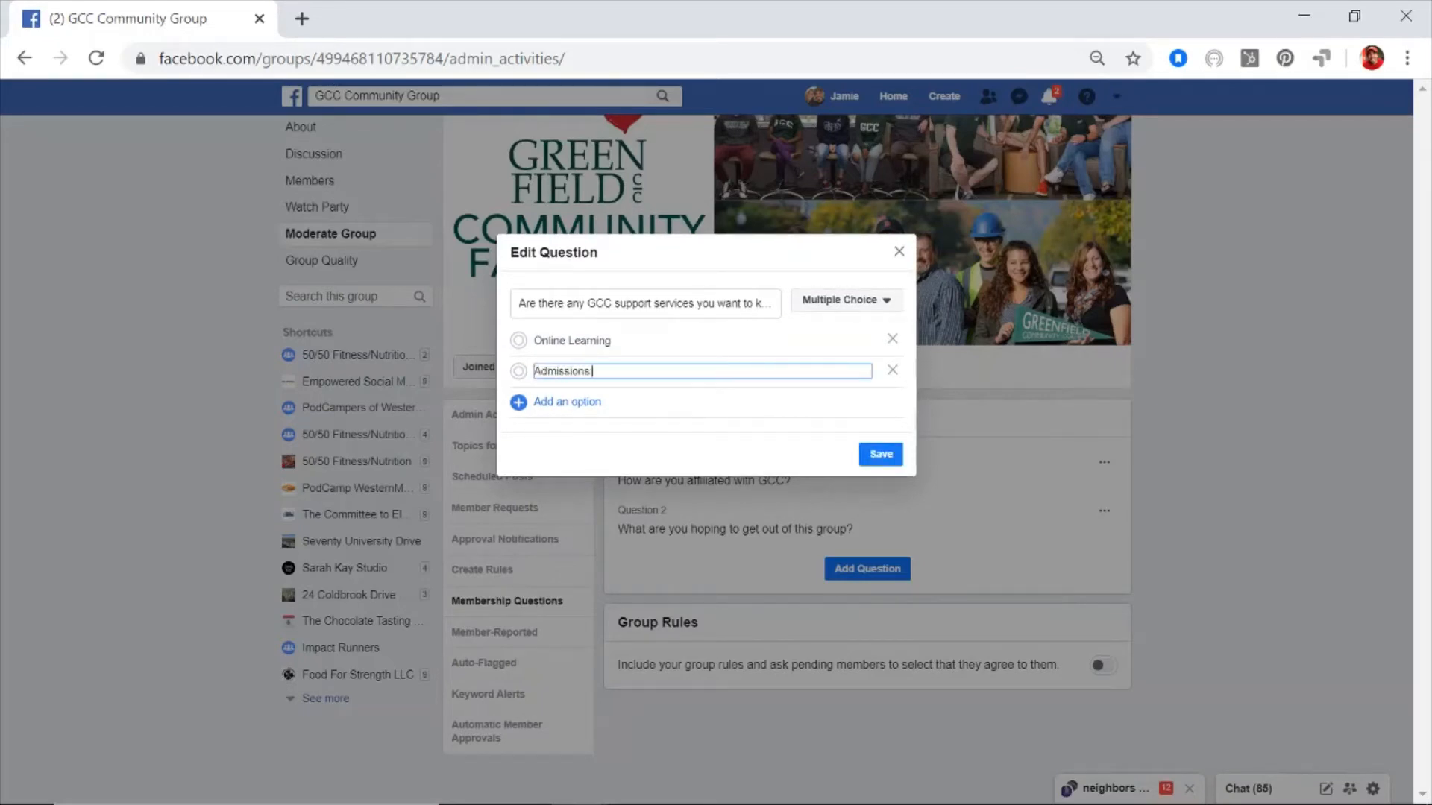
text( Services)
- Switch the third question's type back to Written Answer and save the question
click(859, 303)
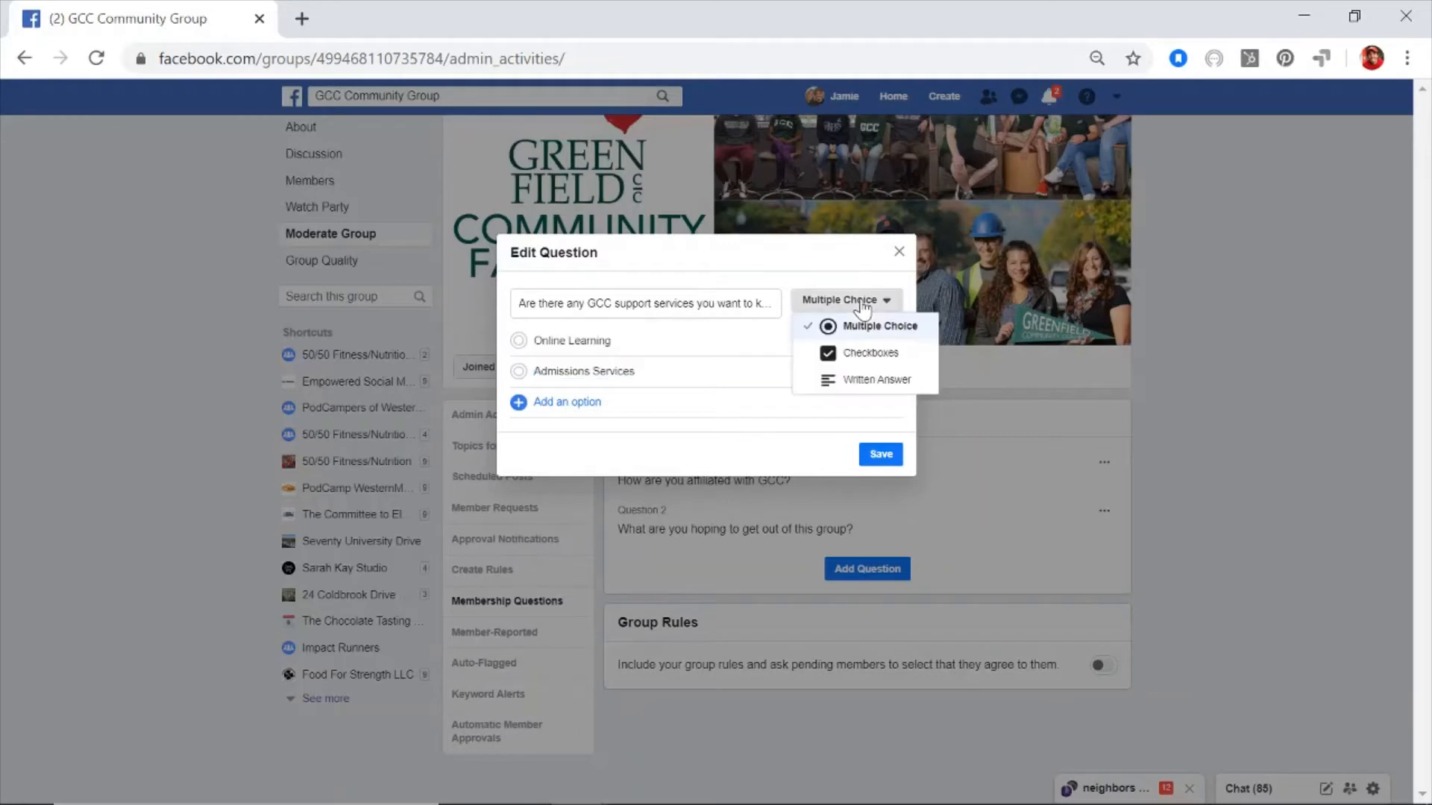
click(870, 382)
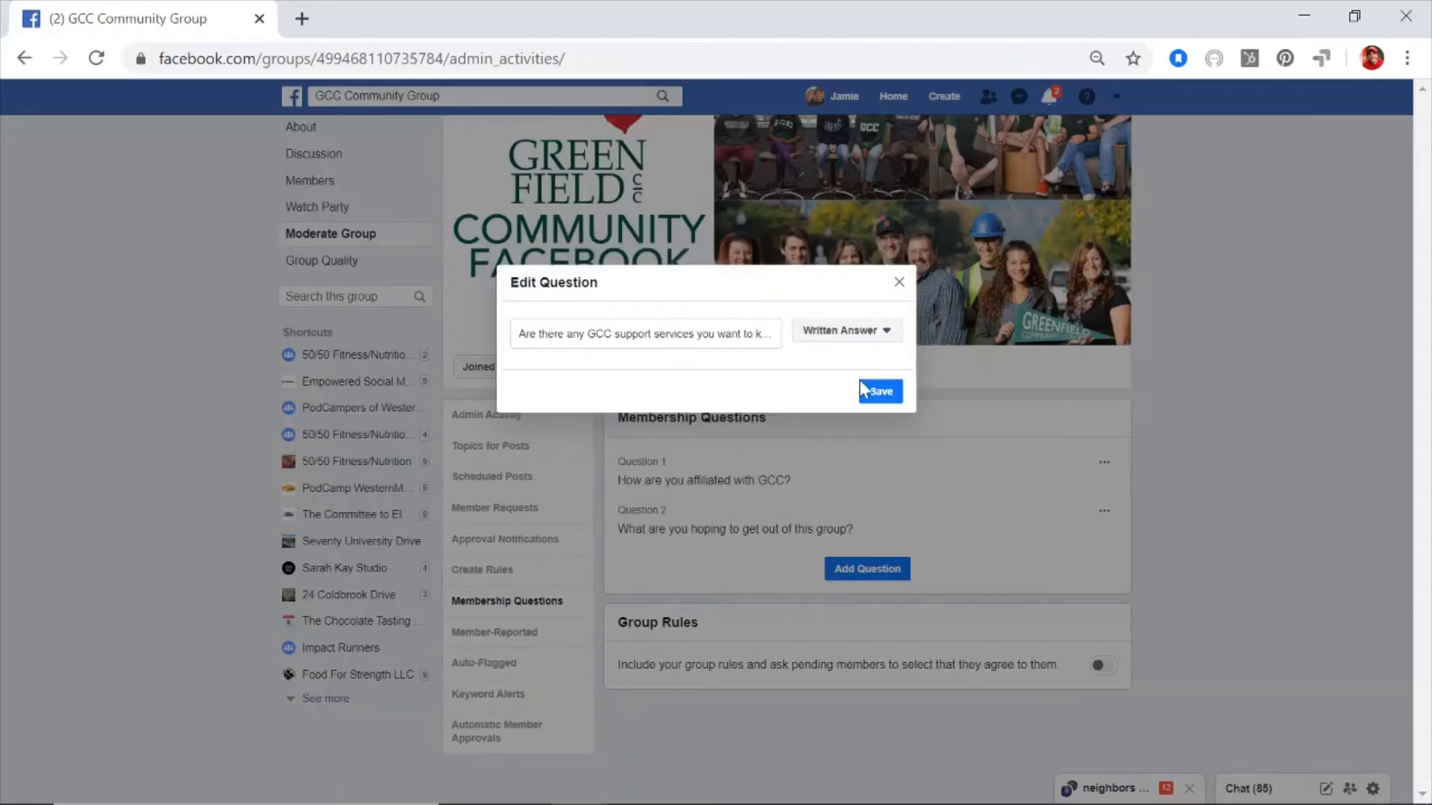
click(879, 393)
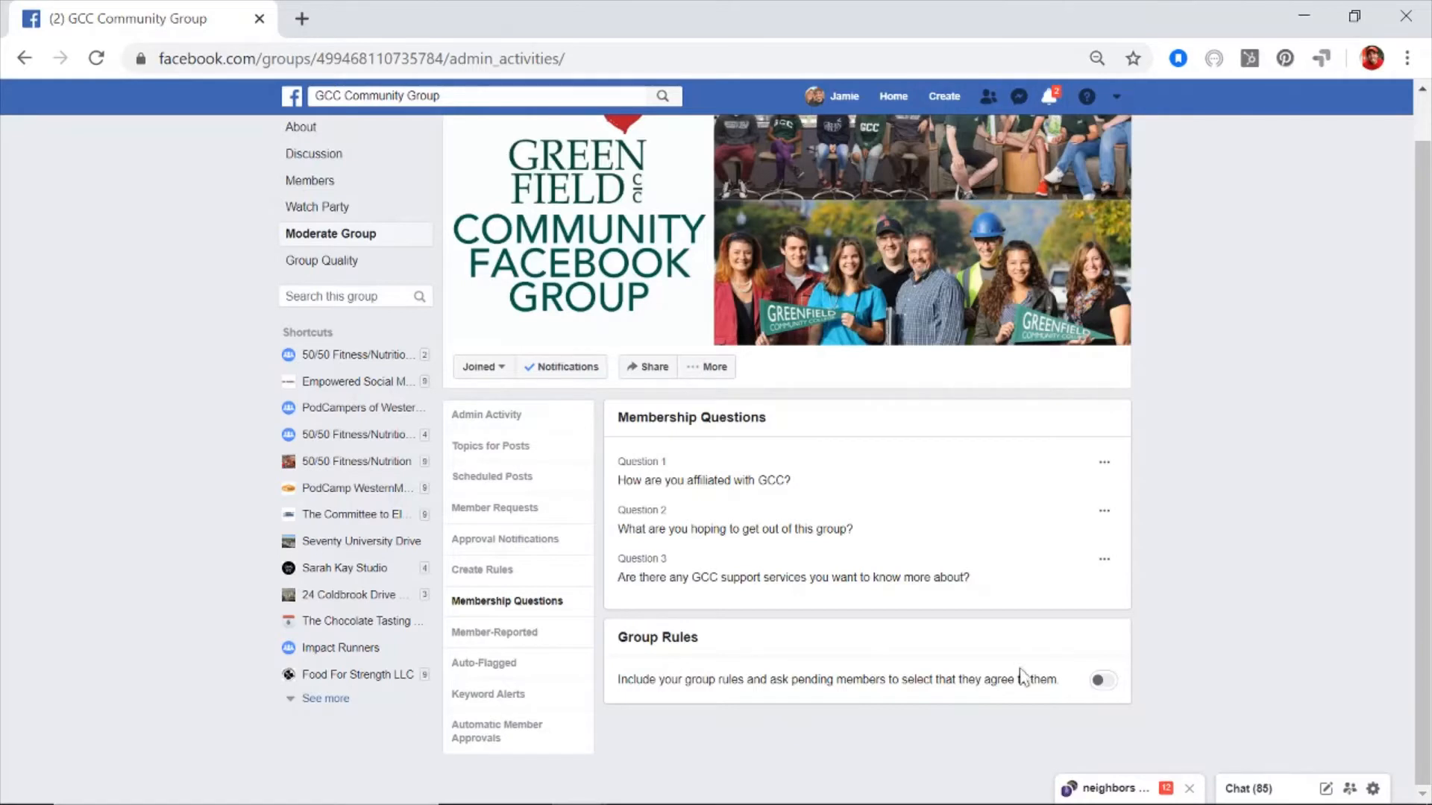
- Require pending members to agree to the group rules, and open the group's keyword alerts
click(1098, 682)
click(510, 696)
scroll(741, 630, down, 2)
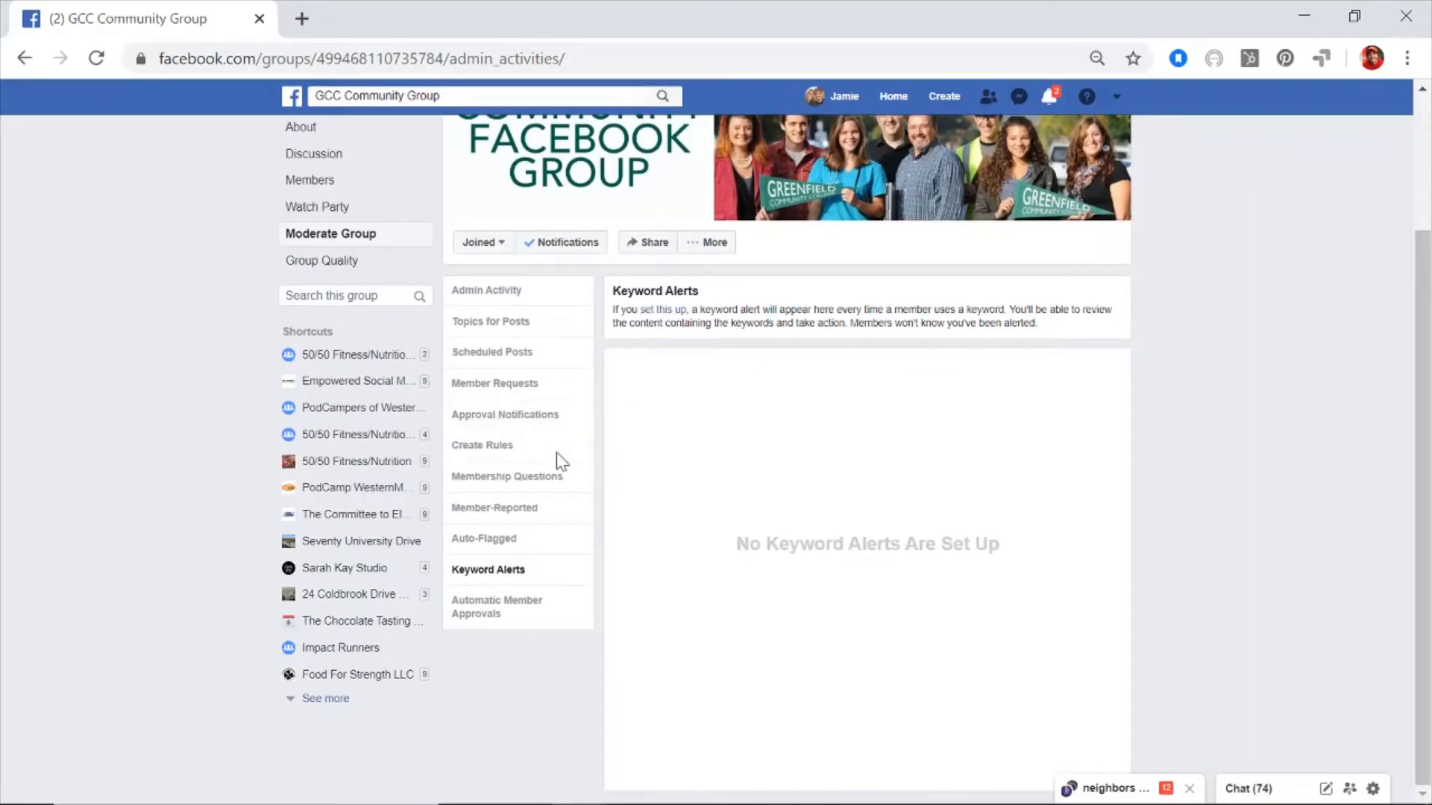
scroll(560, 461, up, 2)
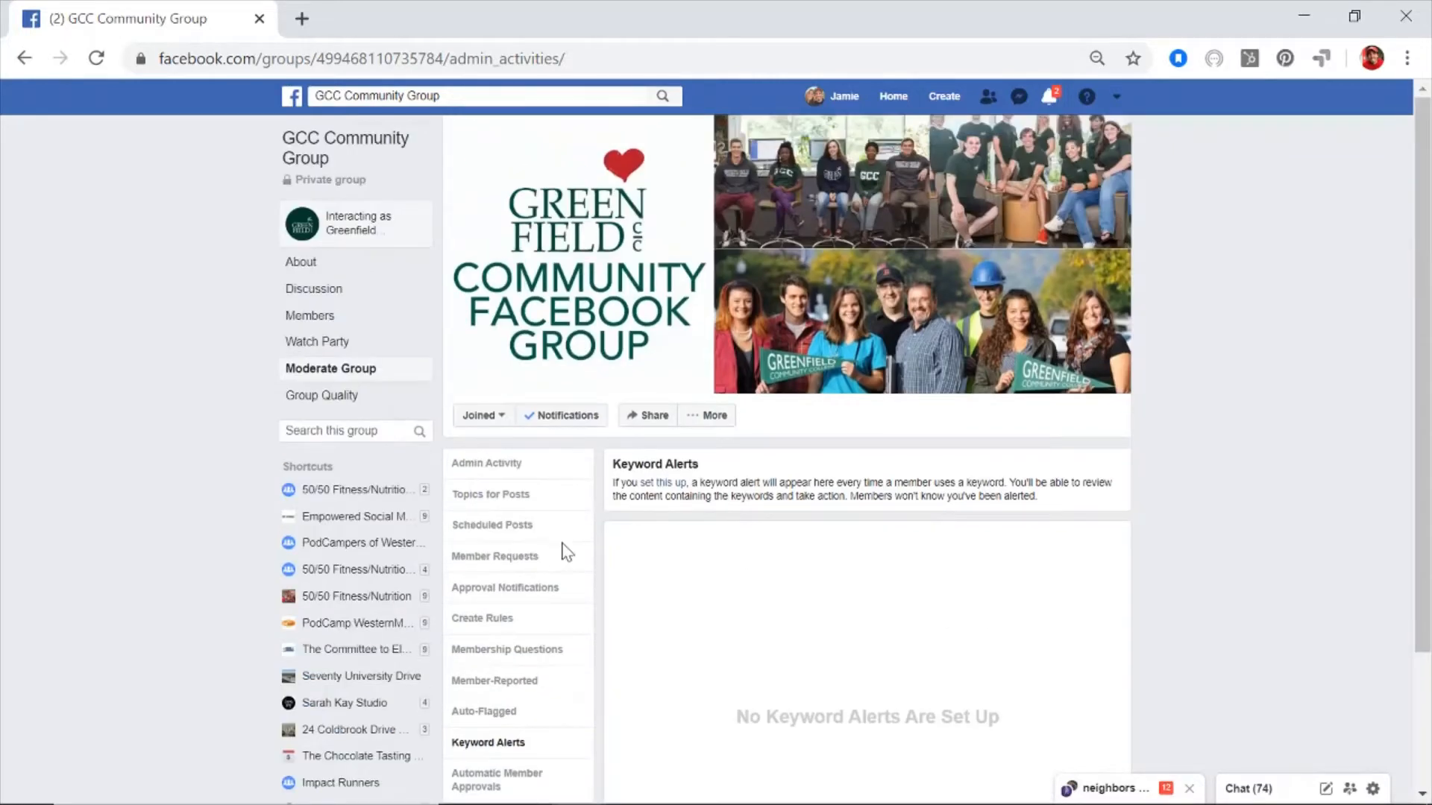
scroll(562, 551, down, 1)
scroll(566, 566, up, 1)
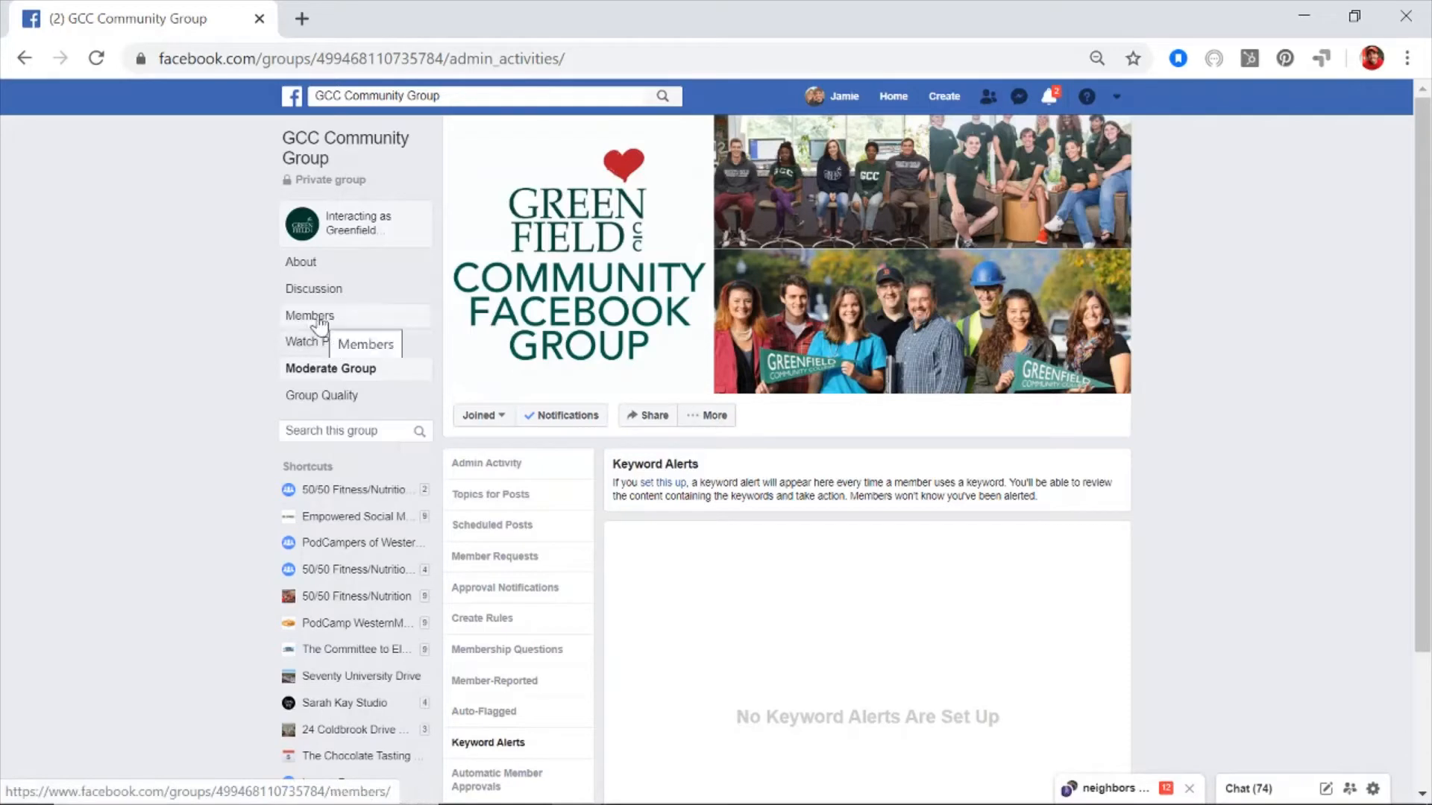
- Start a new post in the group's discussion with "Welcome to the GCC Community Facebook Group."
click(331, 292)
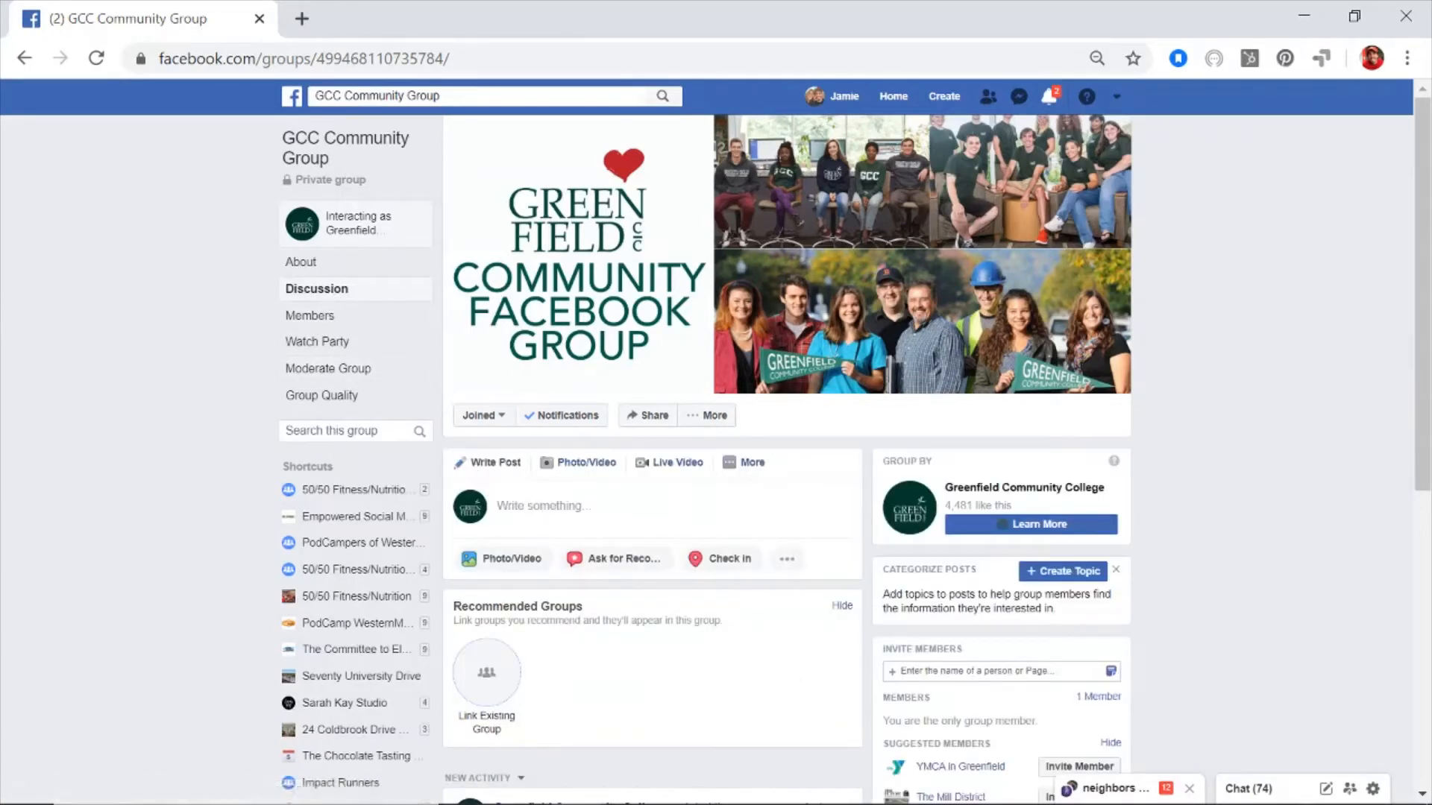
click(544, 506)
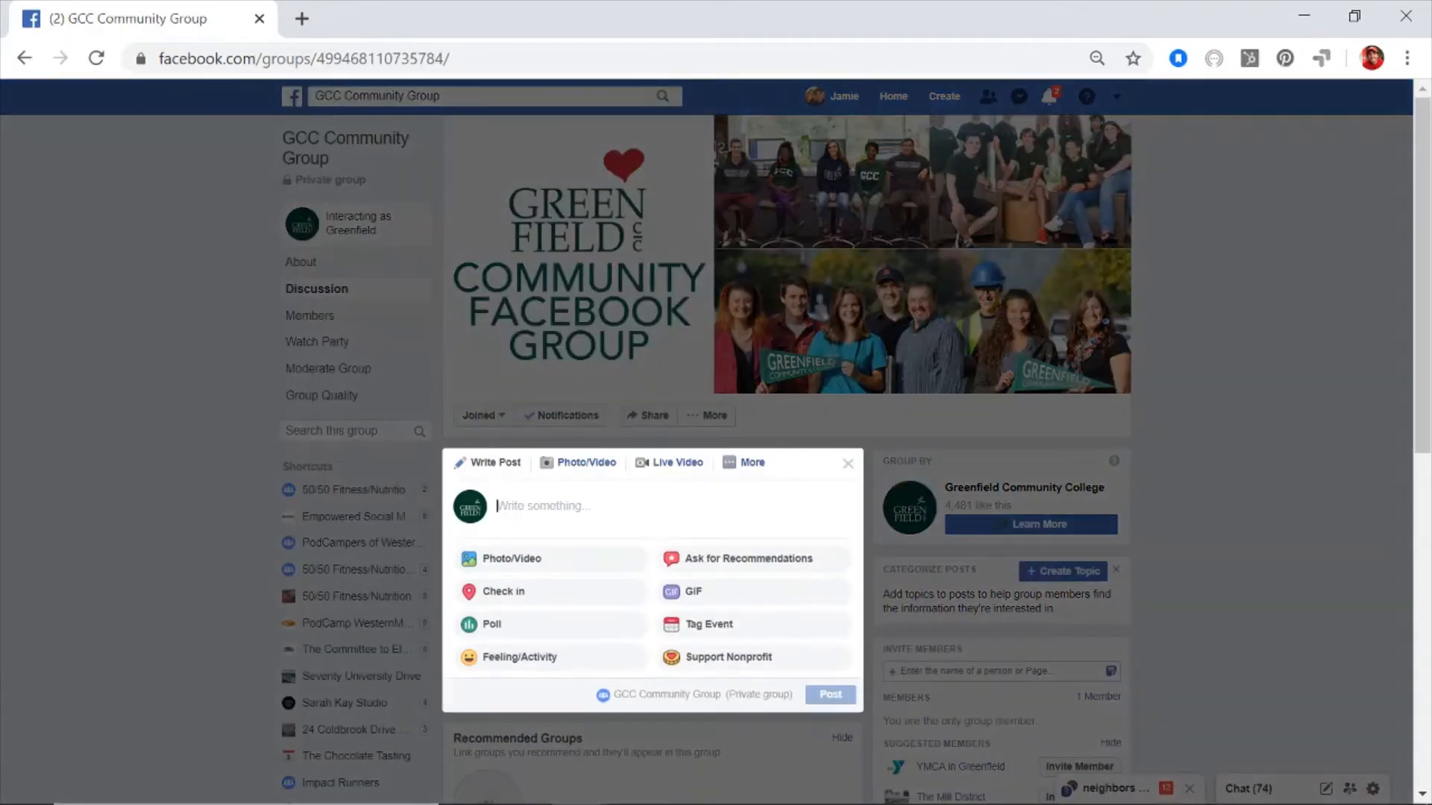
text(Welcoem to)
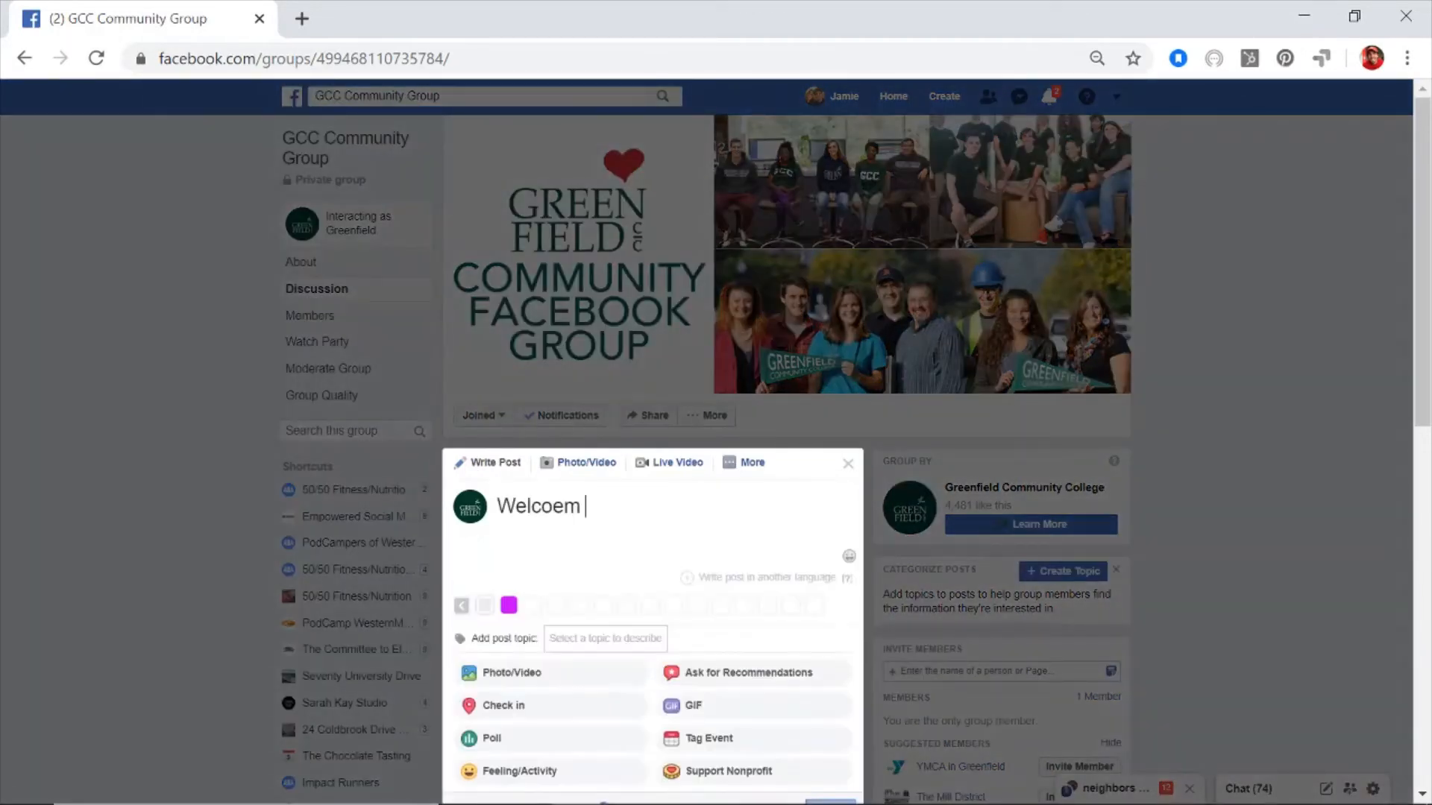
key(BackSpace)
key(BackSpace)
key(BackSpace)
key(BackSpace)
key(BackSpace)
text(me to the)
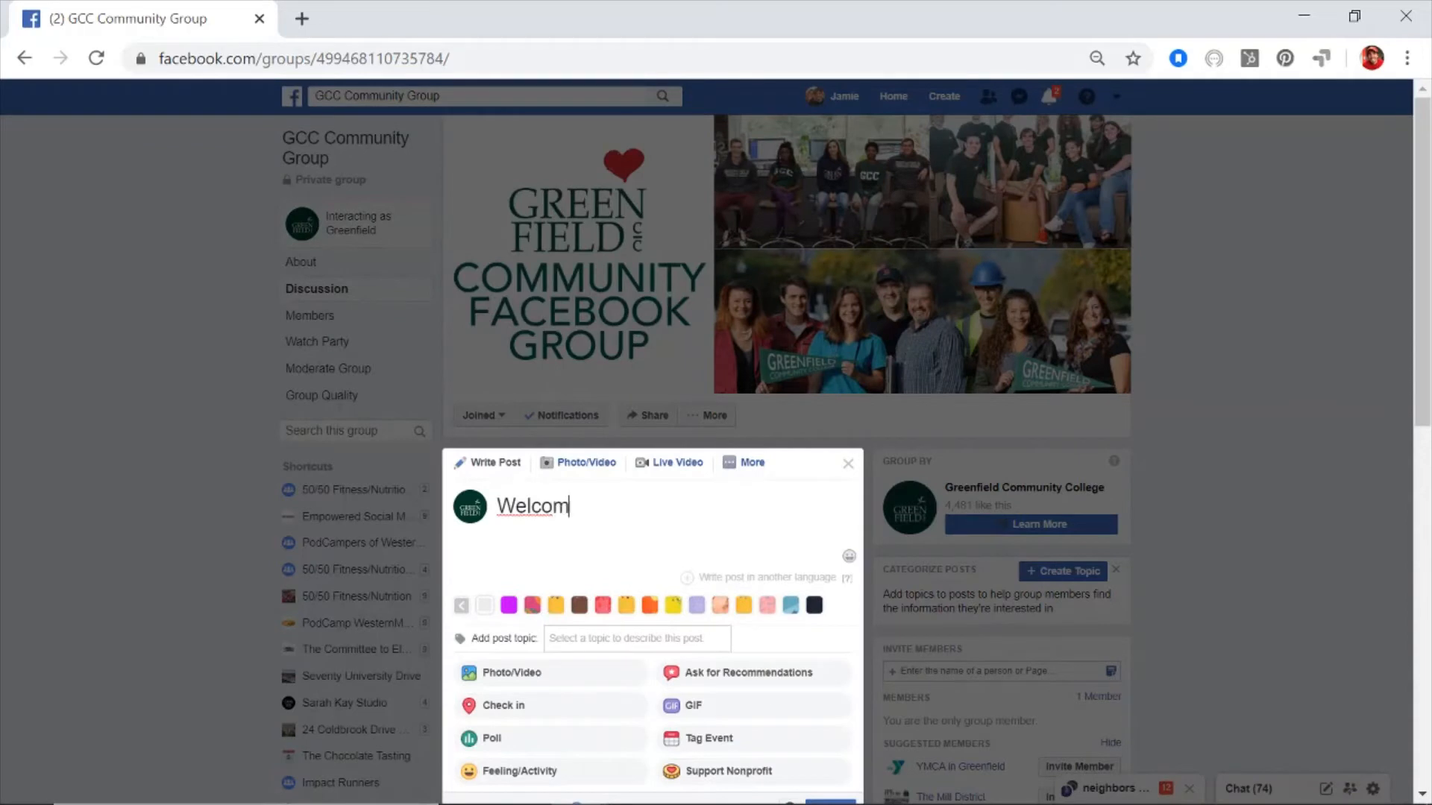
text( GCC Comunity)
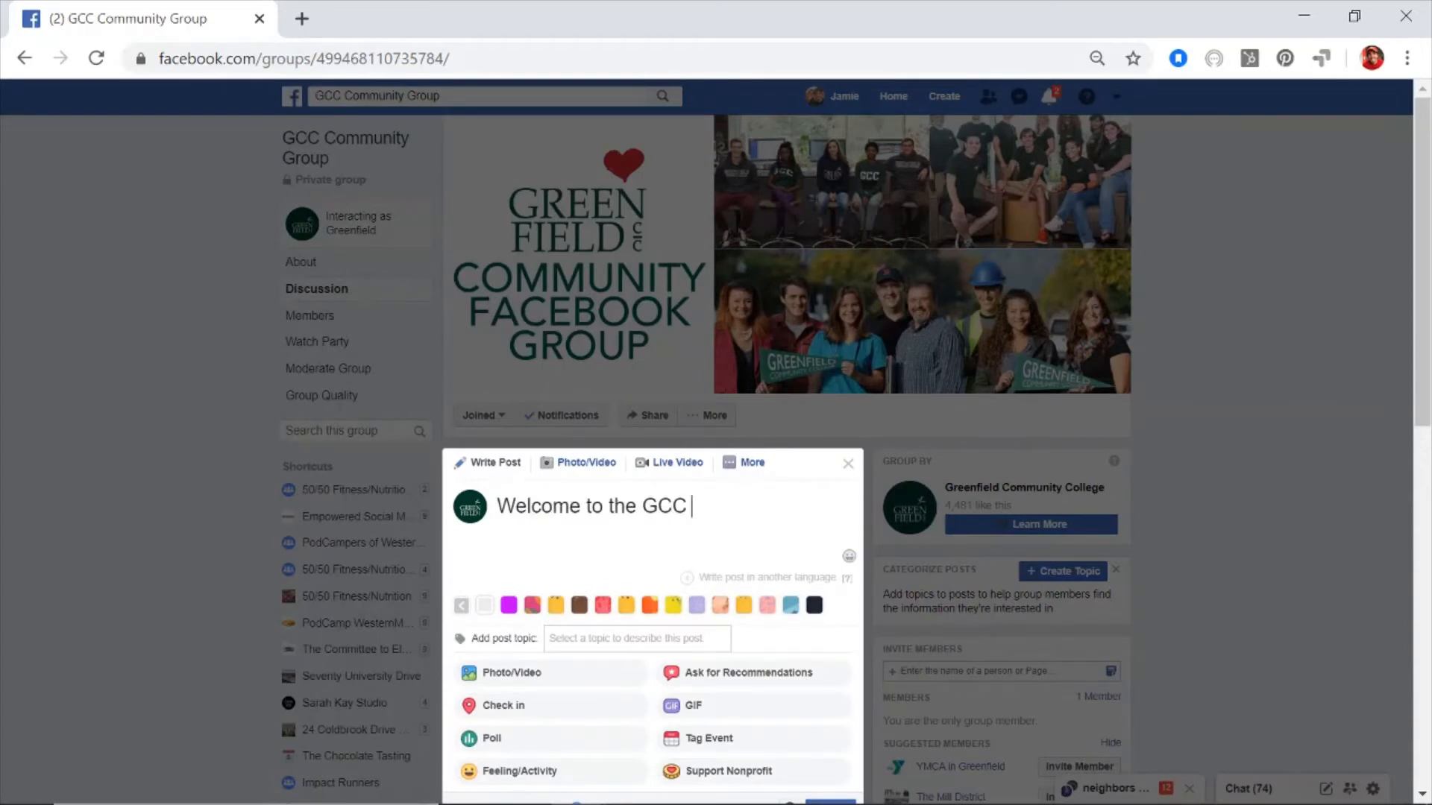
key(BackSpace)
key(BackSpace)
key(BackSpace)
key(BackSpace)
key(BackSpace)
key(BackSpace)
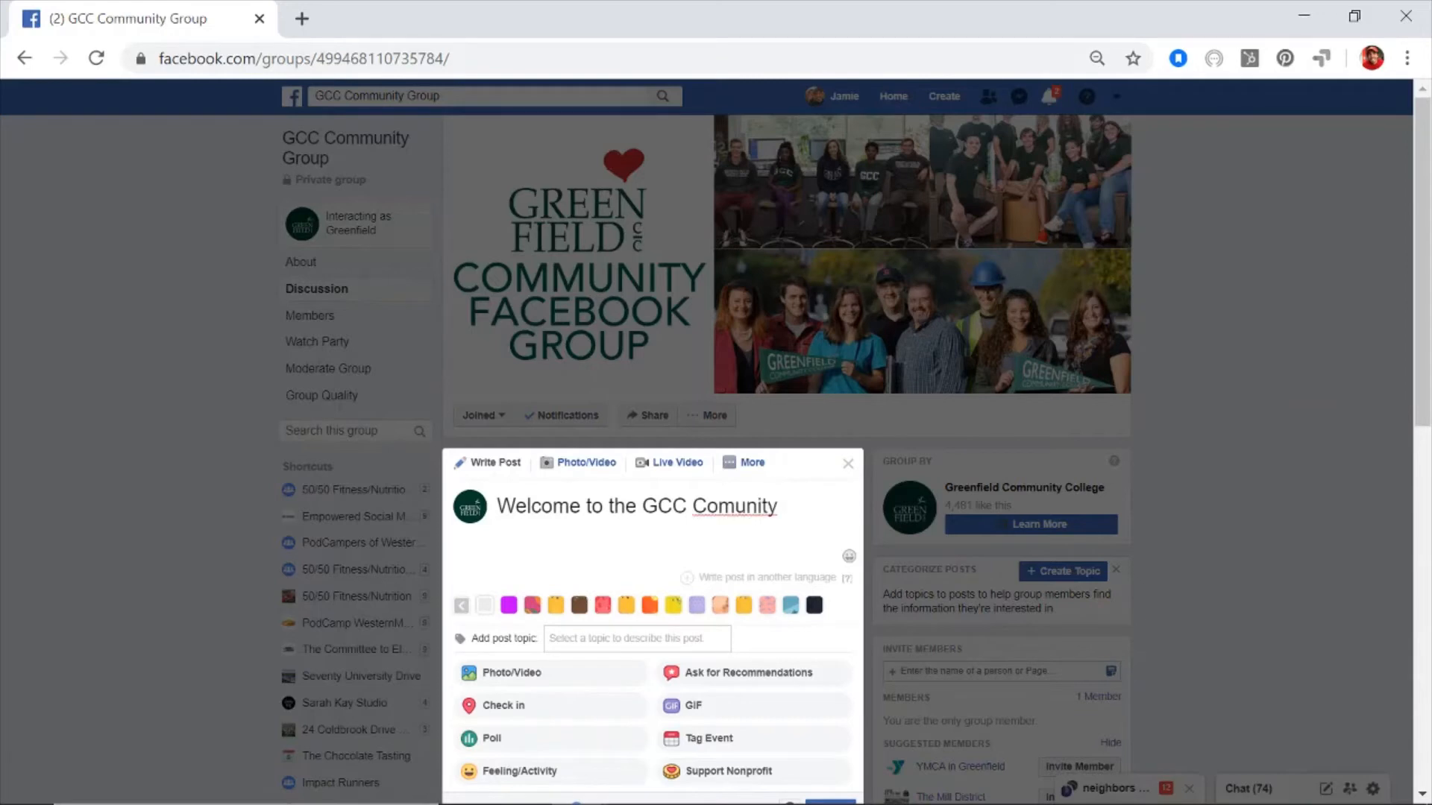
text(munity Facebook Group. )
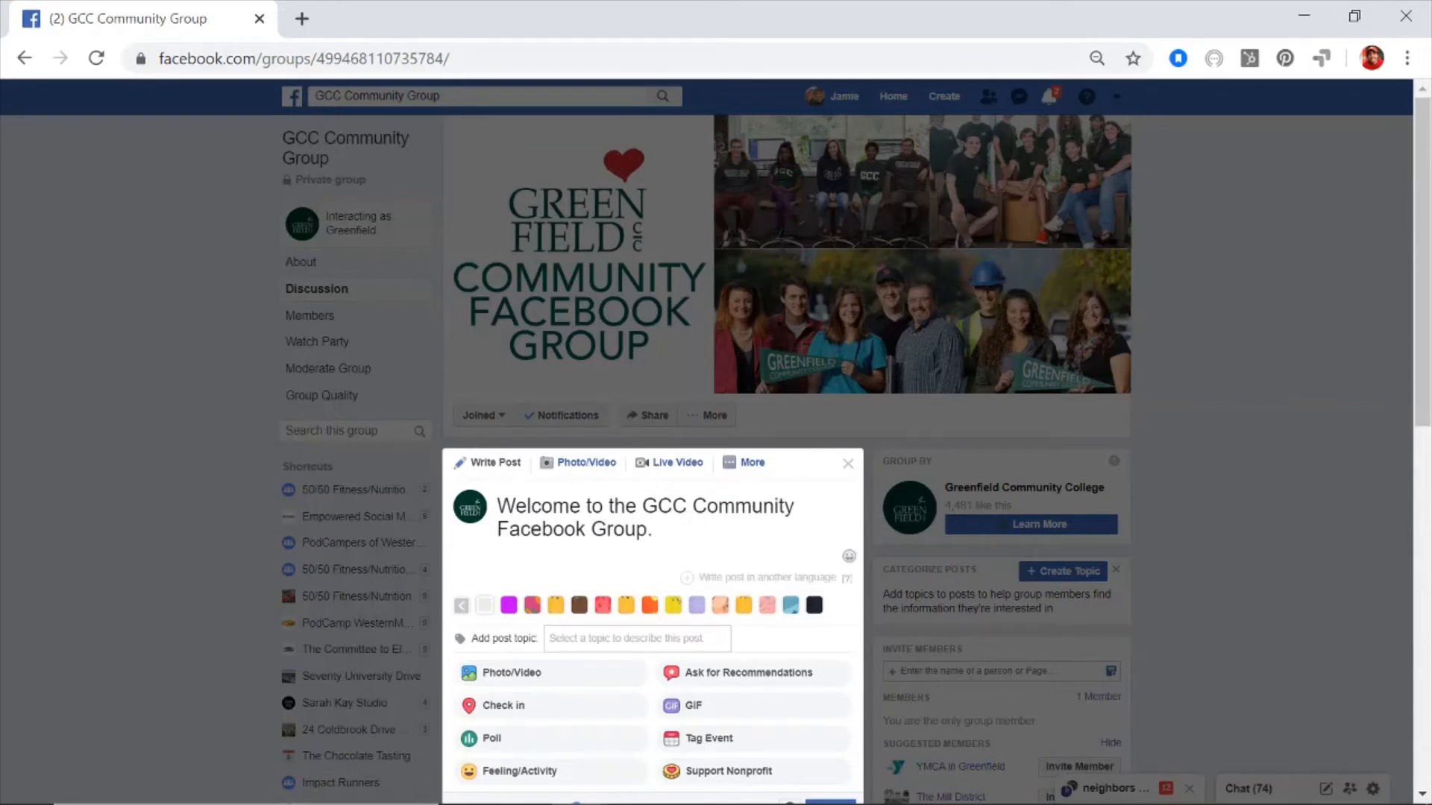
- Add "This group was created to stay connected, share resources, most up to date information, and help support our students, faculty, alumni, and community to the fullest."
text(This group)
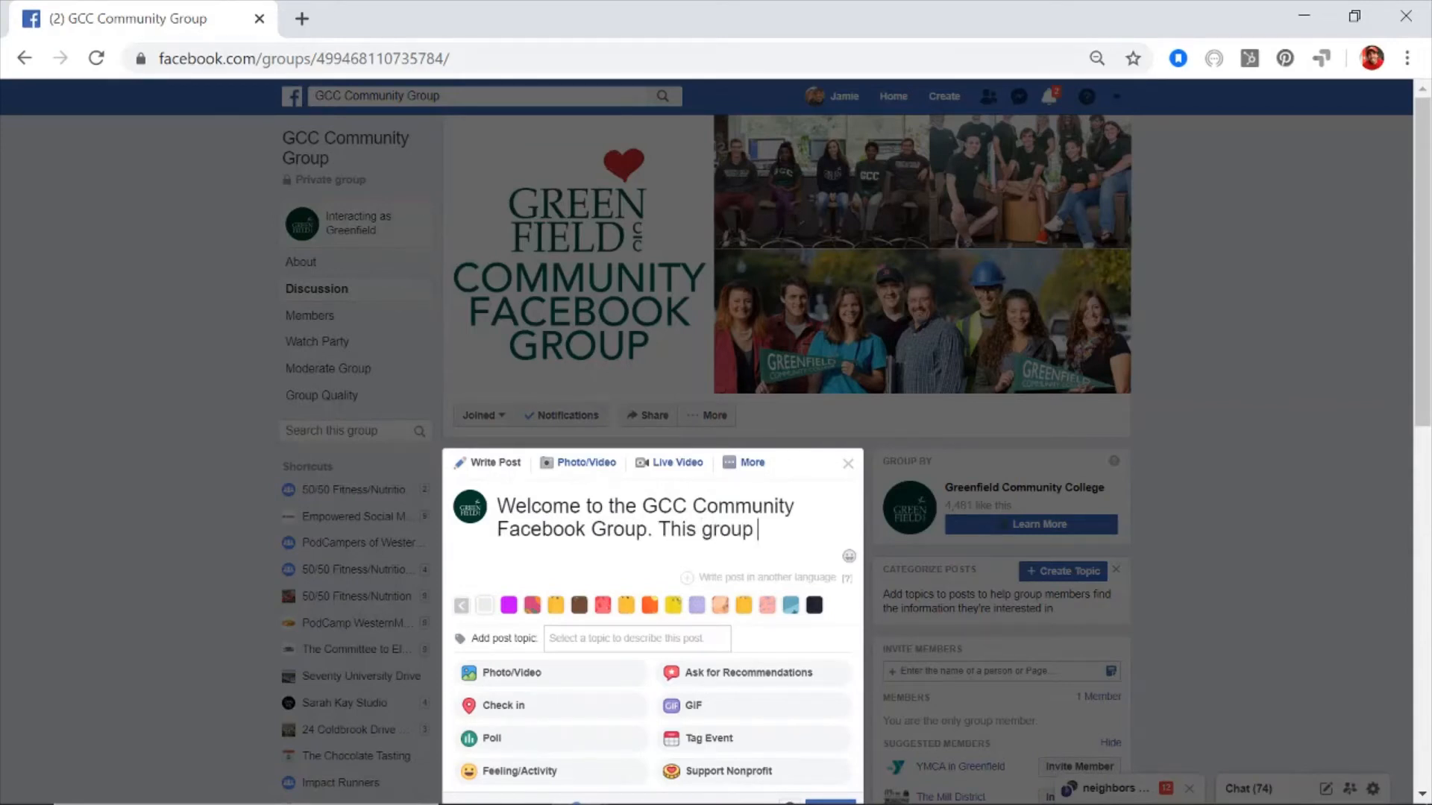
text( was created to )
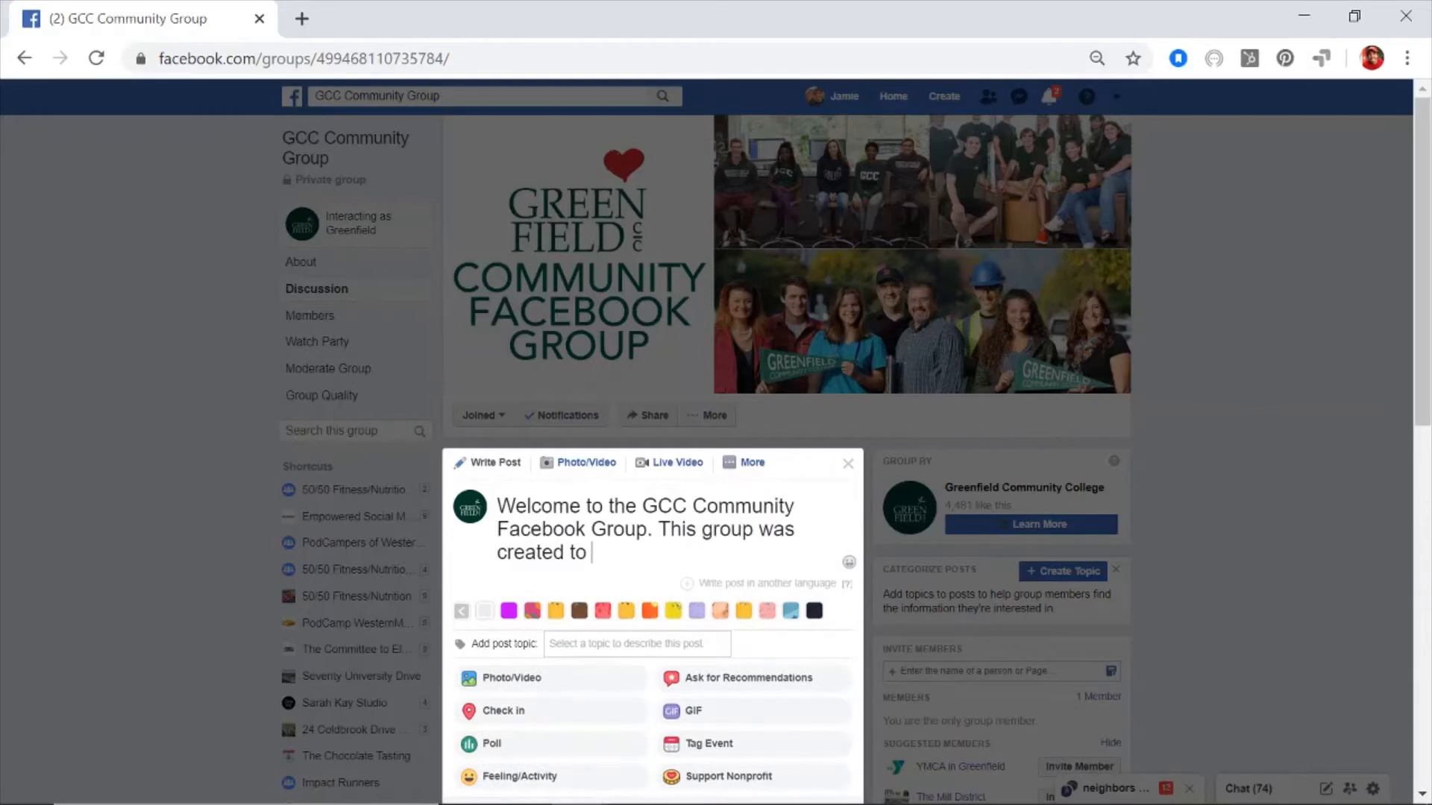
text(stay conne)
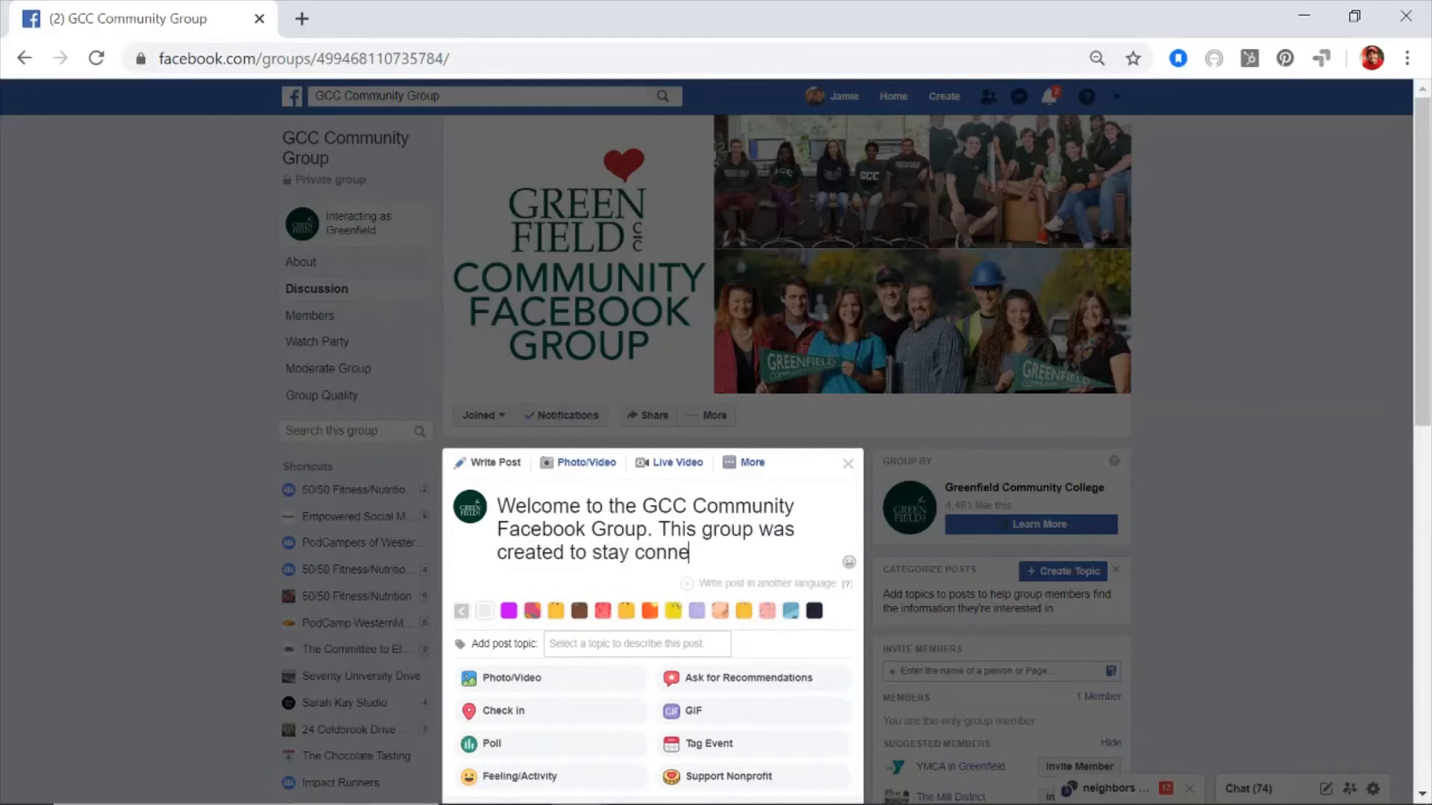
text(cted)
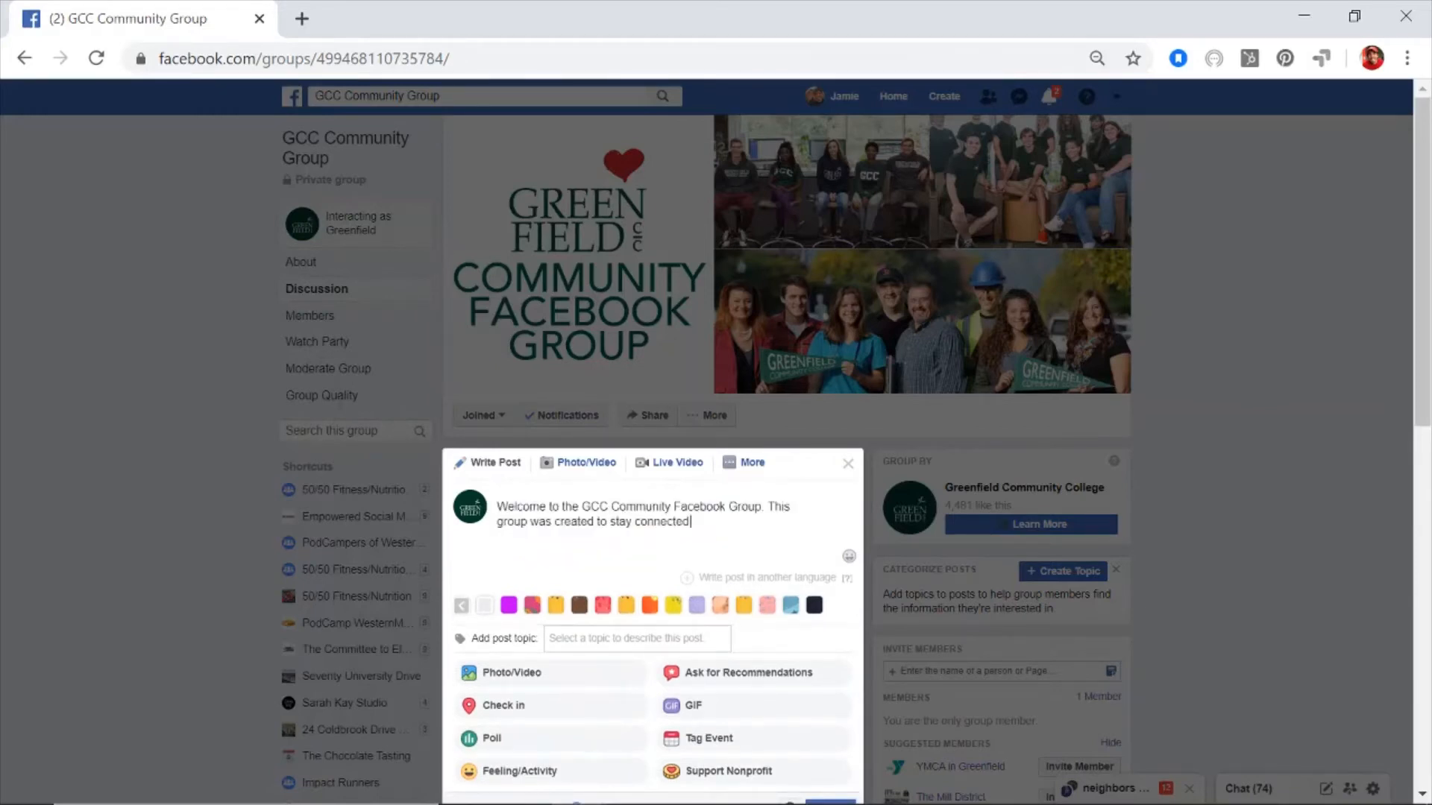
text(, share resources, most up to date inform)
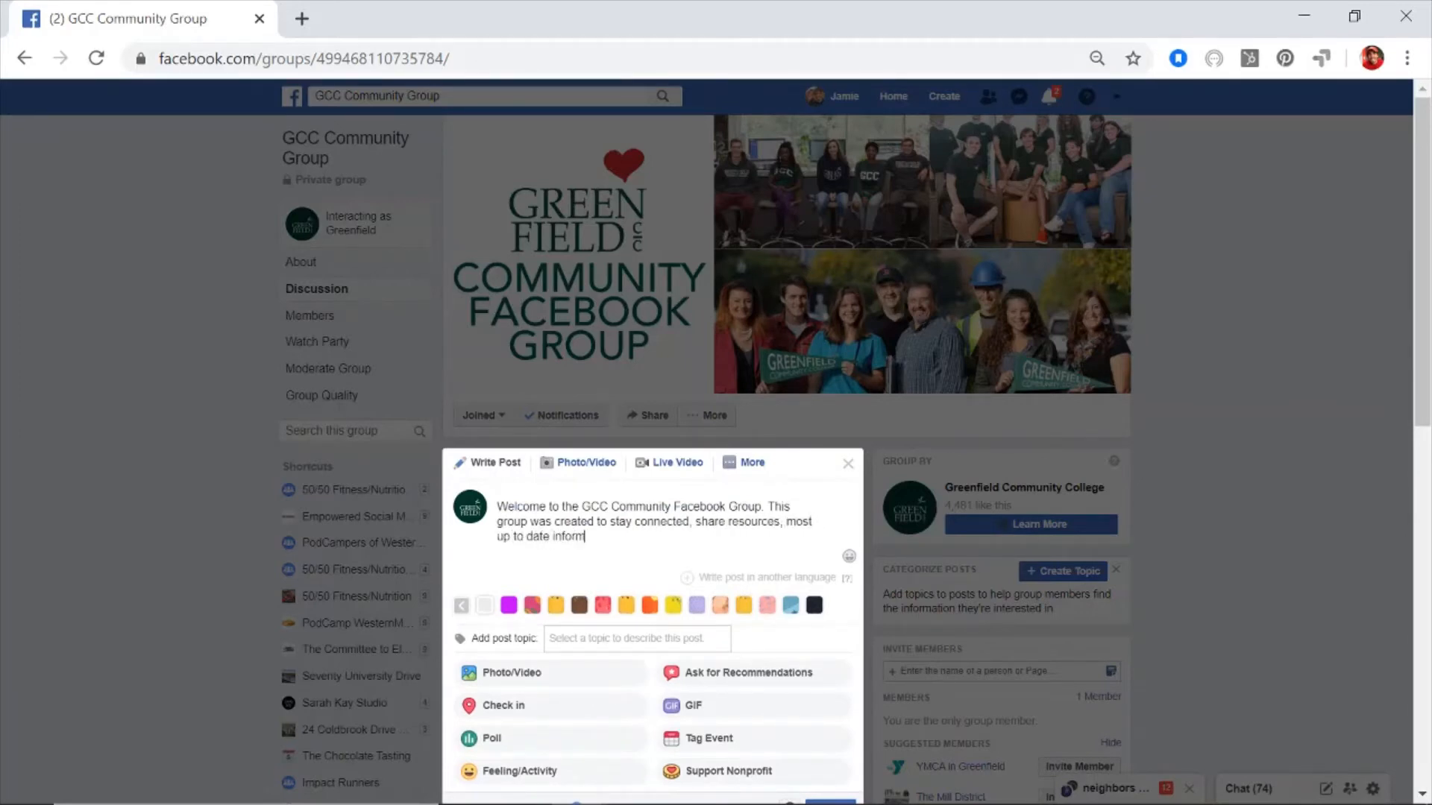
text(ation, and)
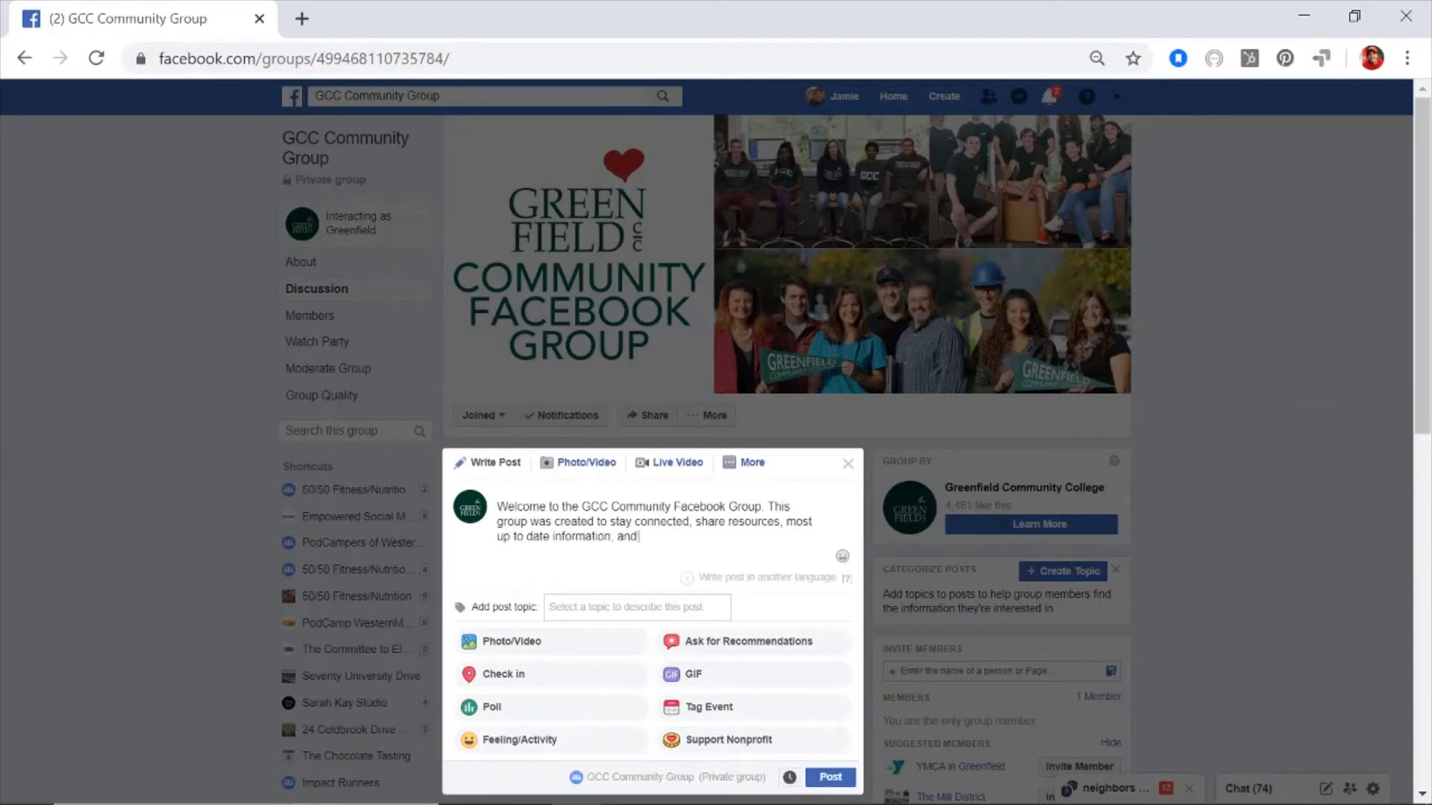
text( help support our students)
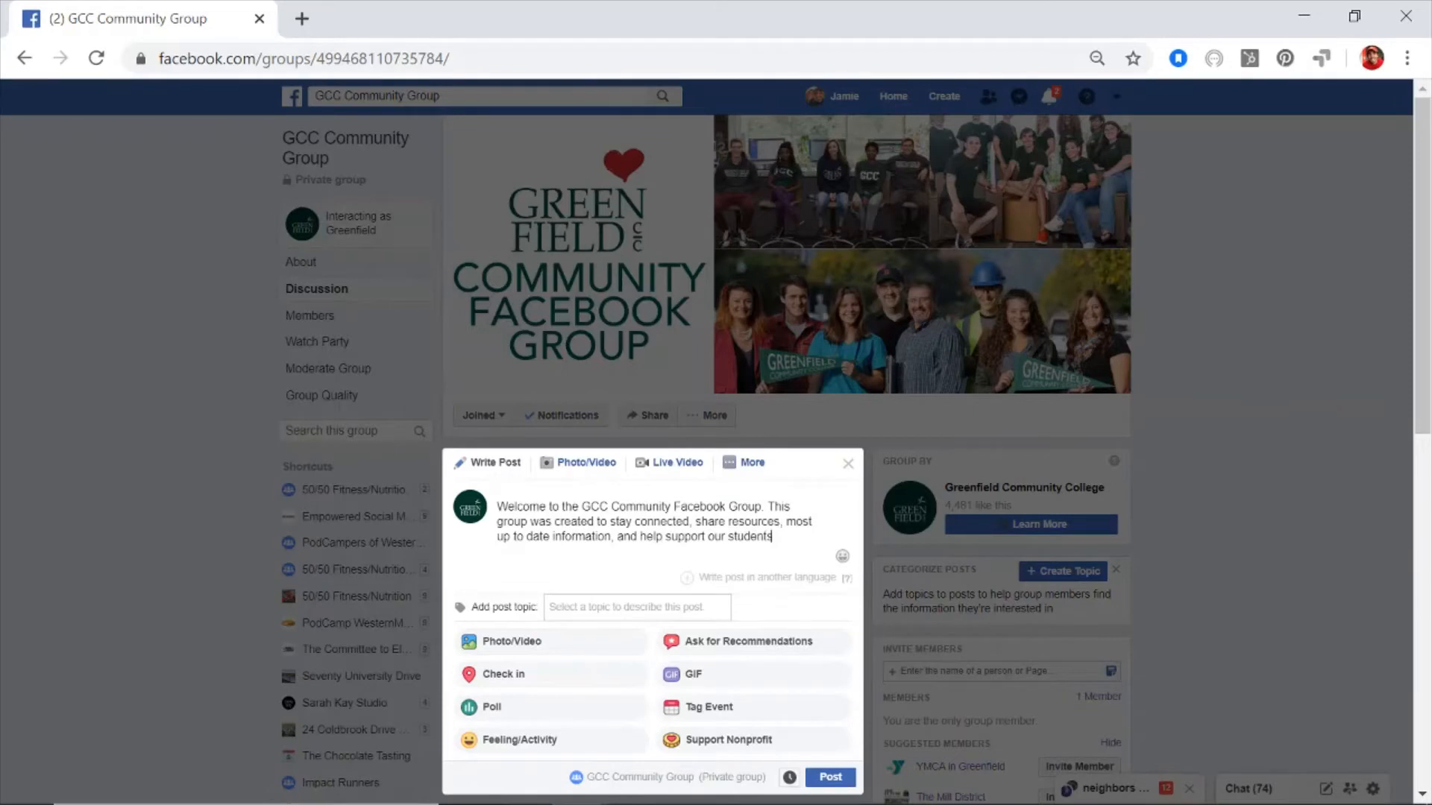
text(, faculty, alumni, and c)
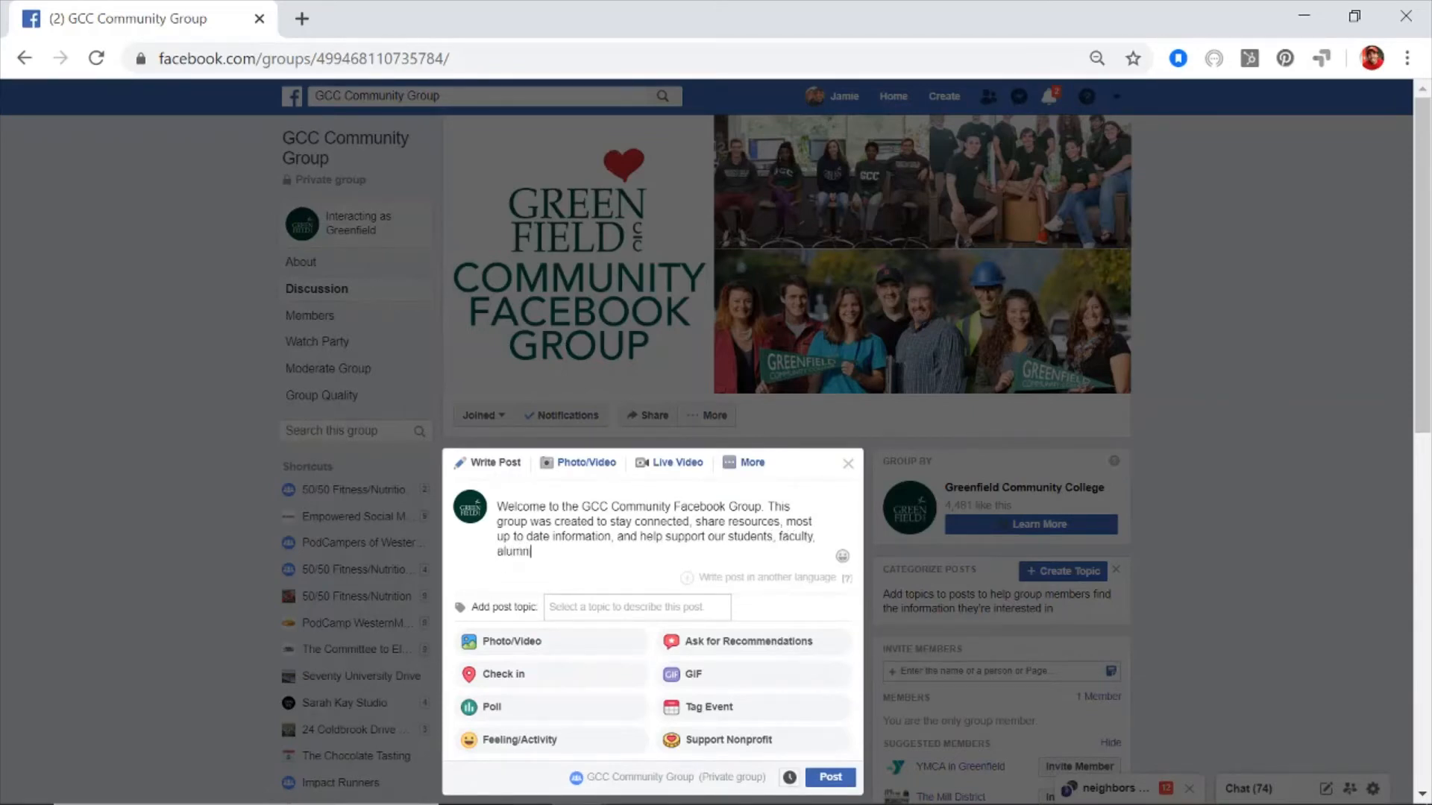
text(ommunity to the fullest.)
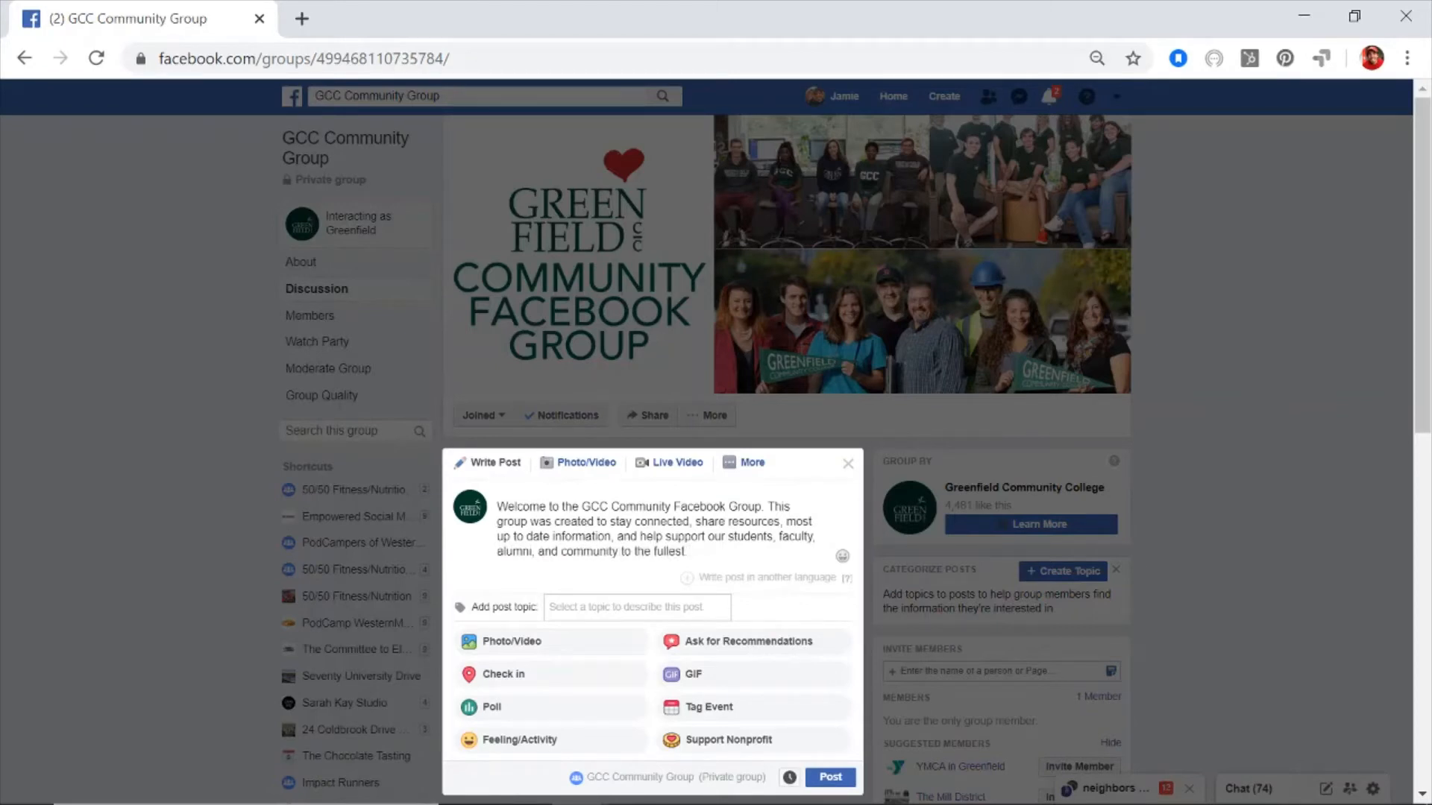
- Start a new paragraph: "In this group we connect through sharing, commenting, and engaging with other people's content to get the most out of this community experience."
key(Return)
key(Return)
text(This)
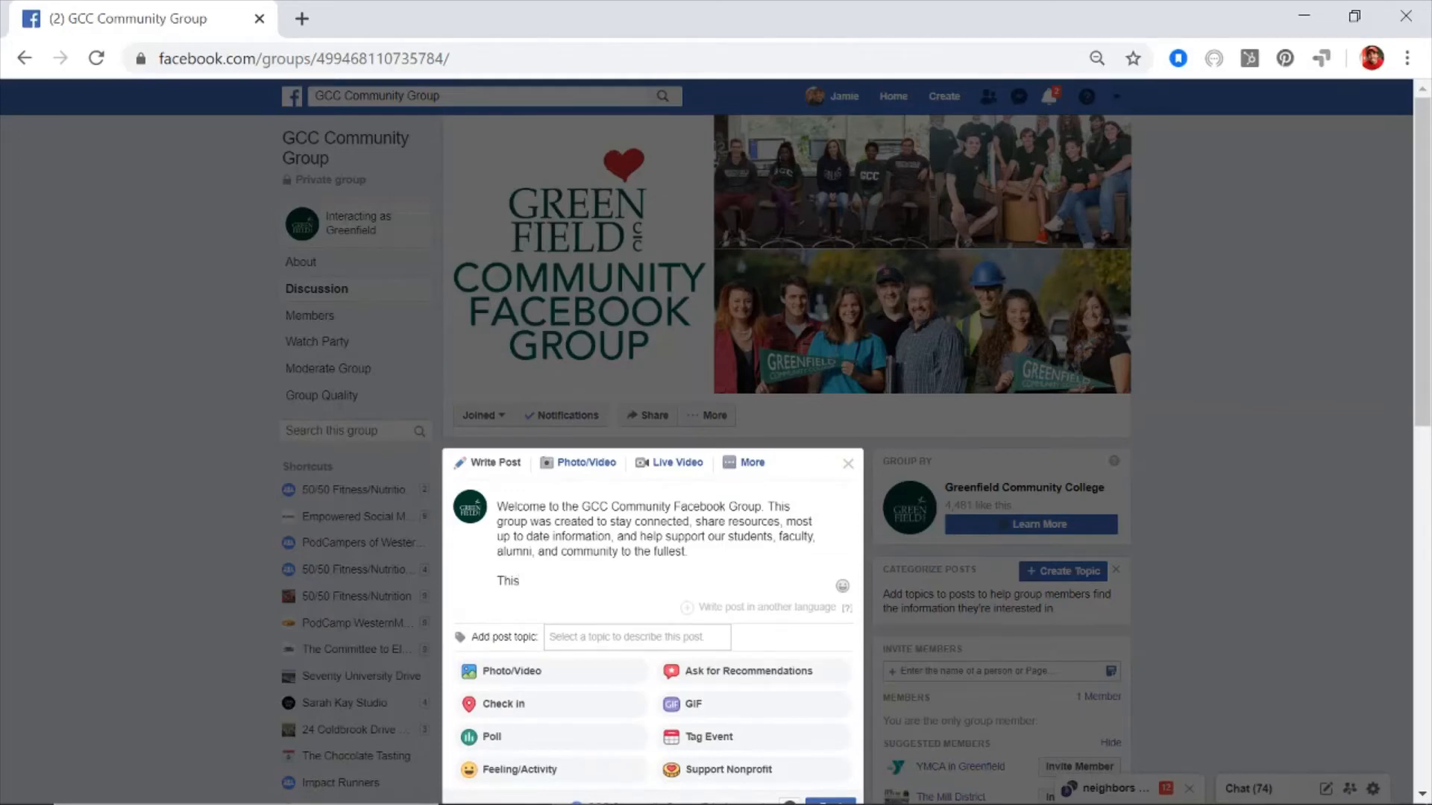
key(BackSpace)
key(BackSpace)
key(BackSpace)
key(BackSpace)
key(BackSpace)
key(Return)
text(In this group we connect throug)
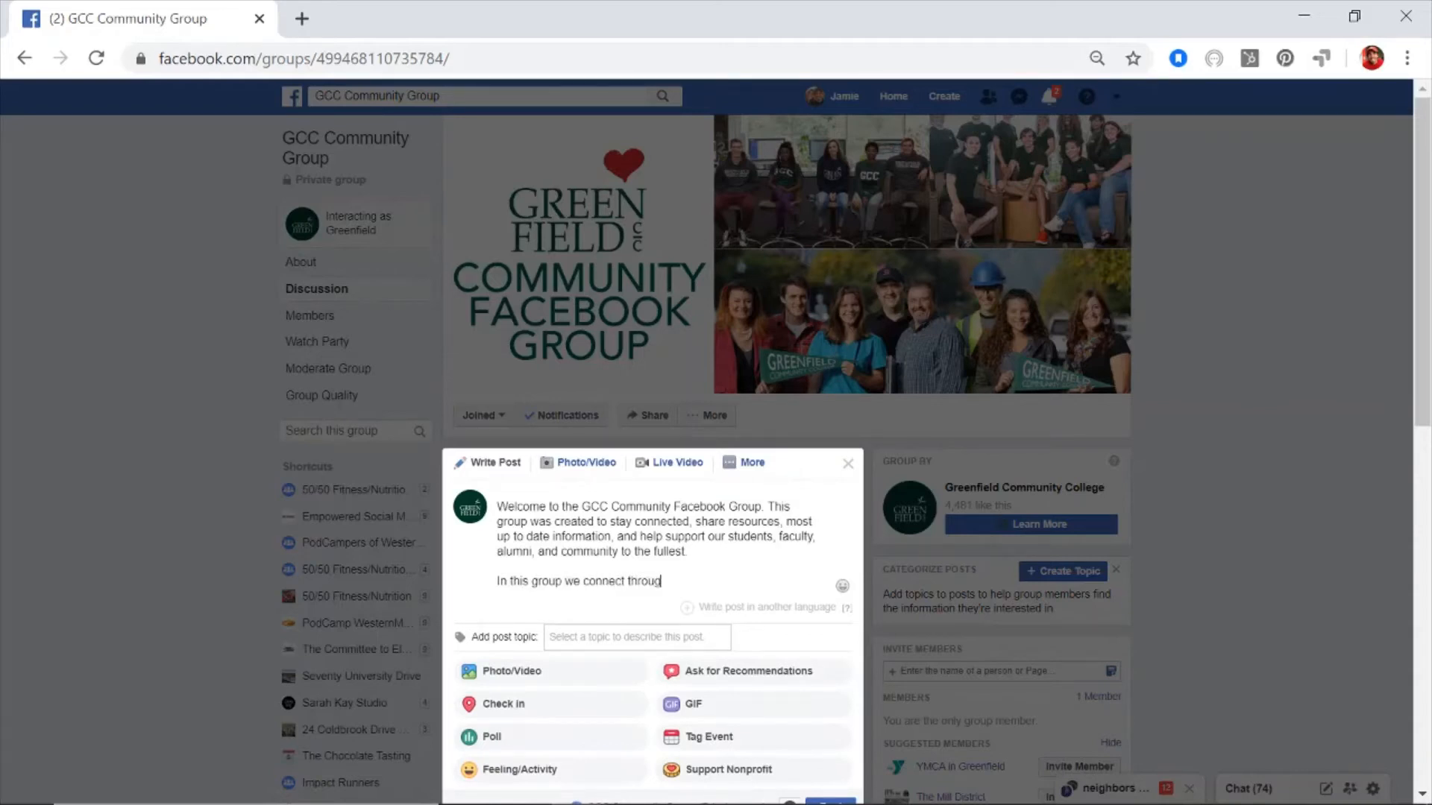
text(h sharing, commenting, engaging)
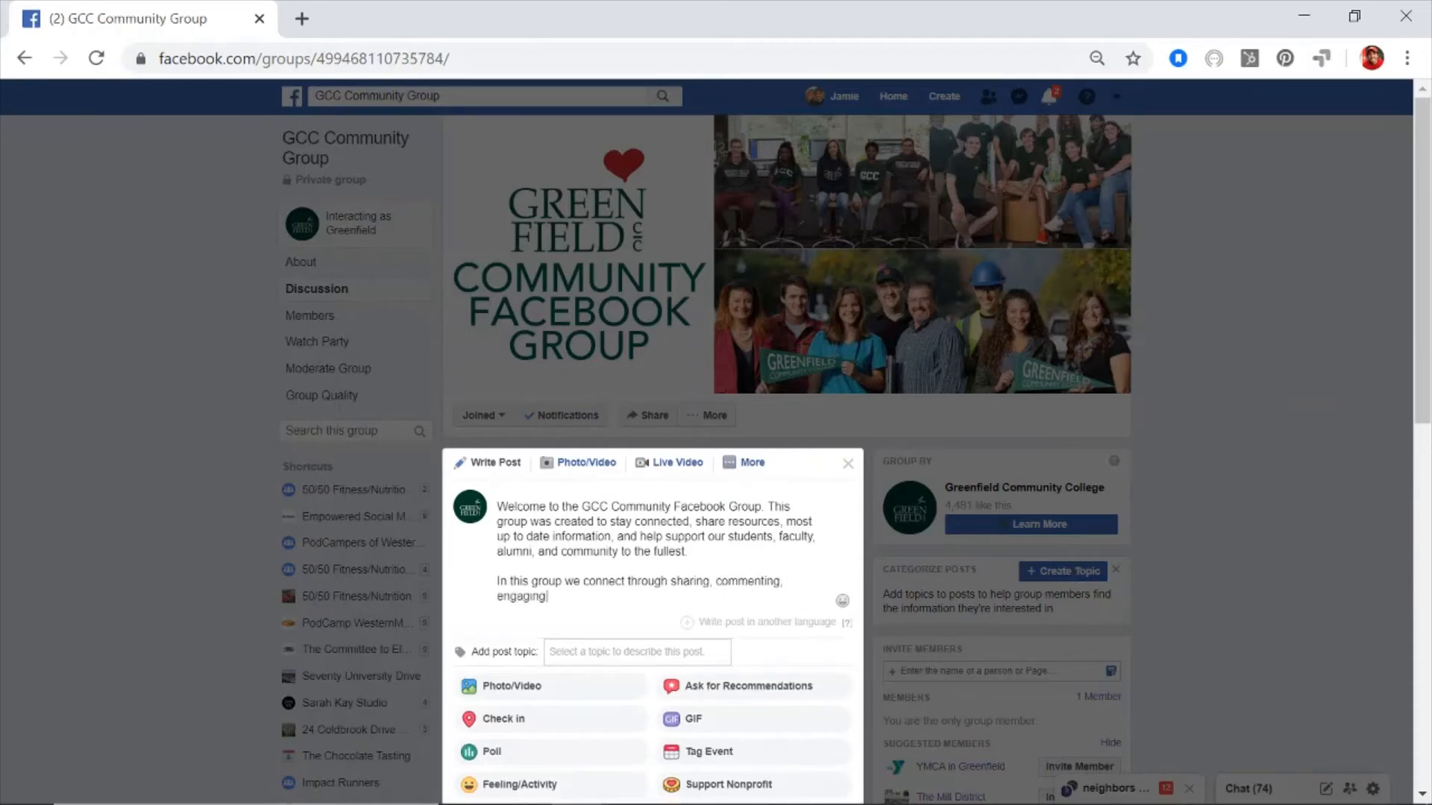
text(and)
click(545, 596)
text(wi)
text(th other pe)
text(oep)
key(BackSpace)
key(BackSpace)
text(ple's content to get)
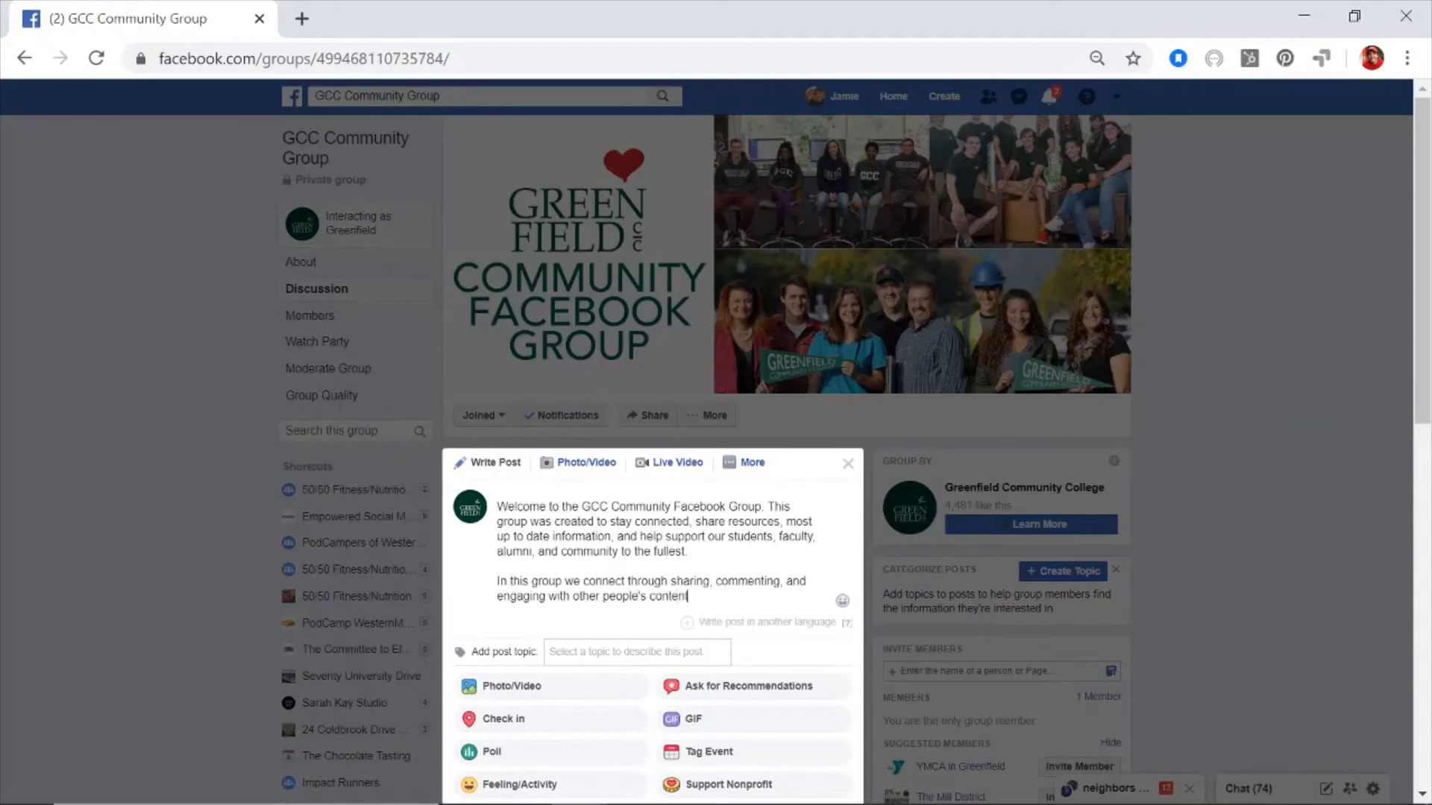
text( the most out of this)
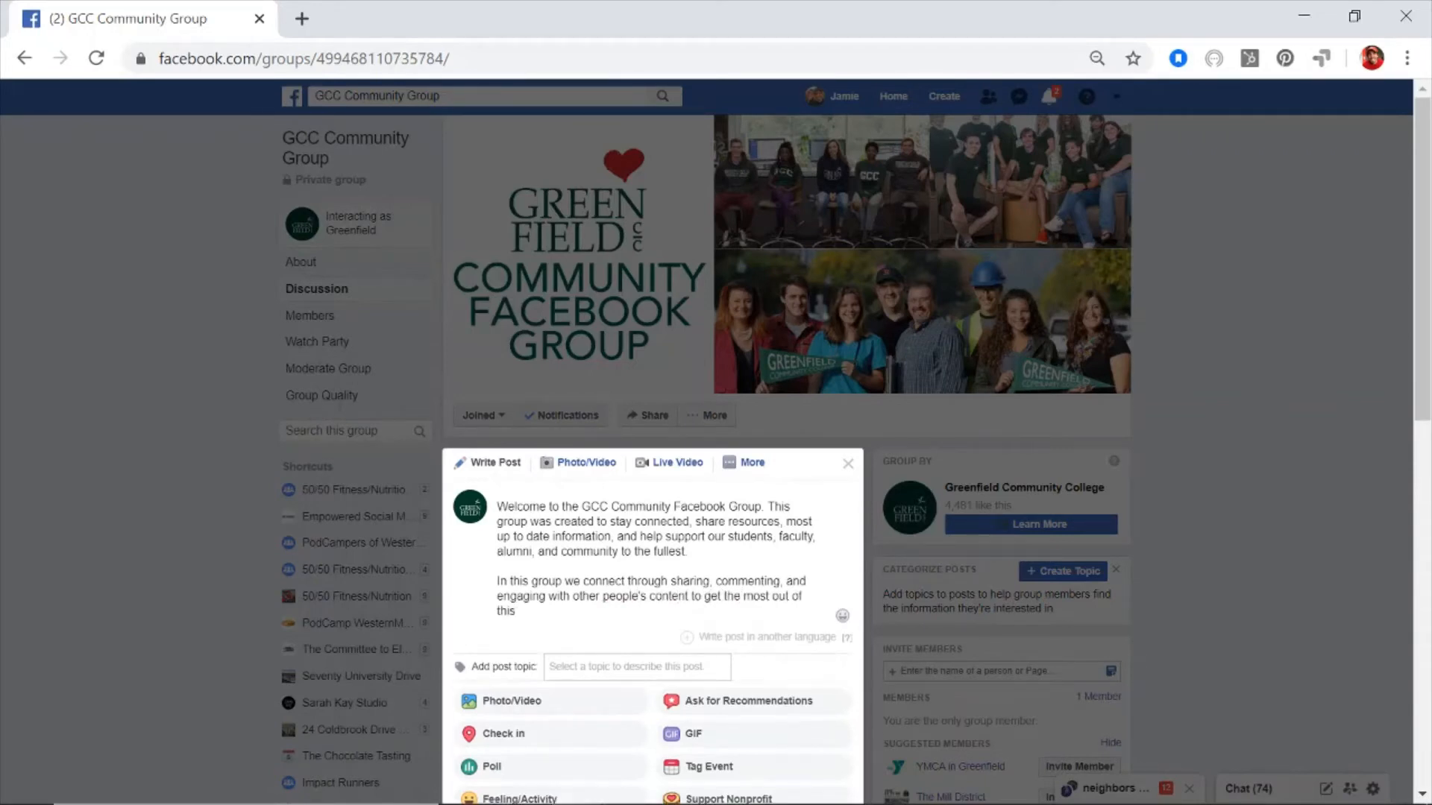
text( community experience. If you have any)
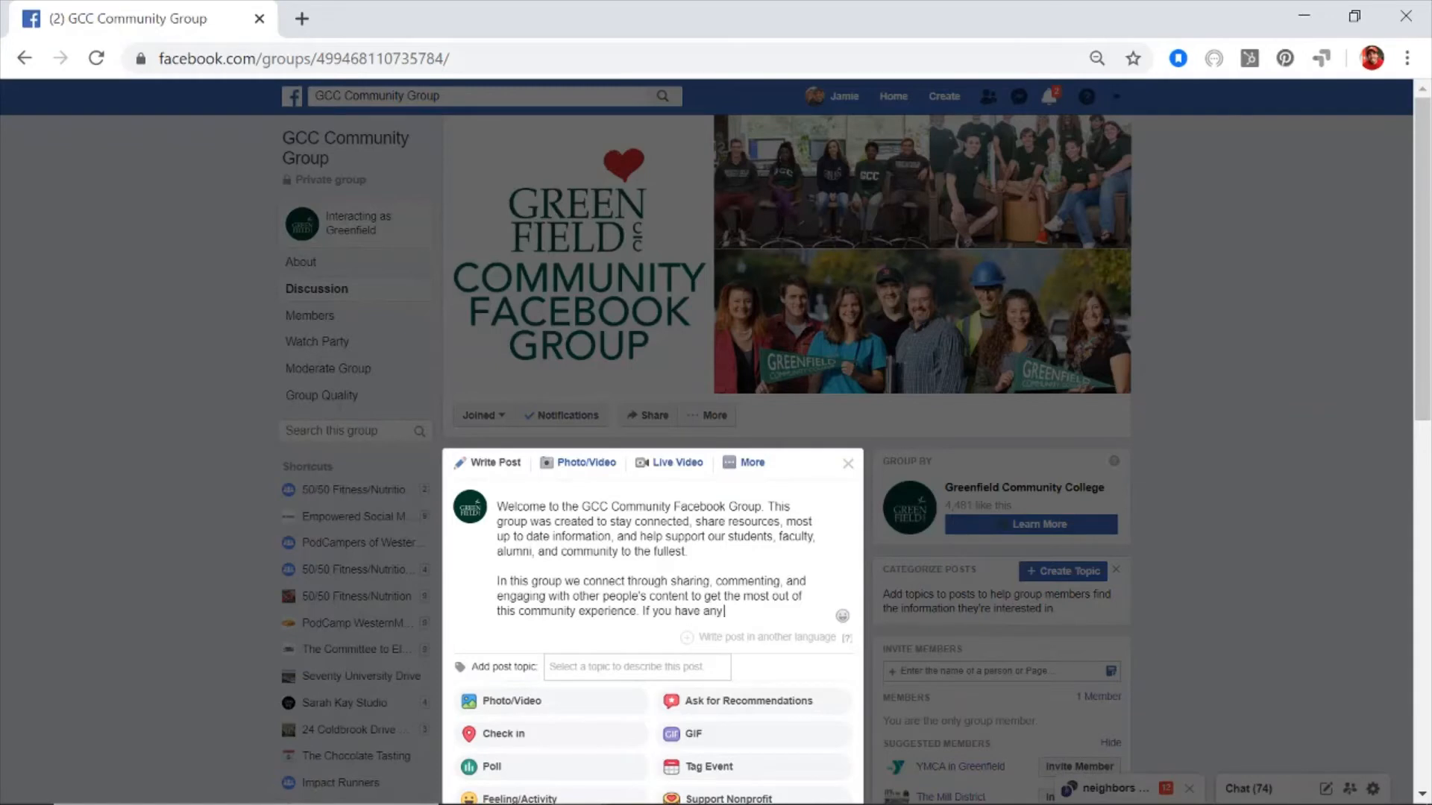
- Continue the paragraph with "If you have any questions about anything at any time, feel free to connect with us directly at"
text( questions about anything at any time)
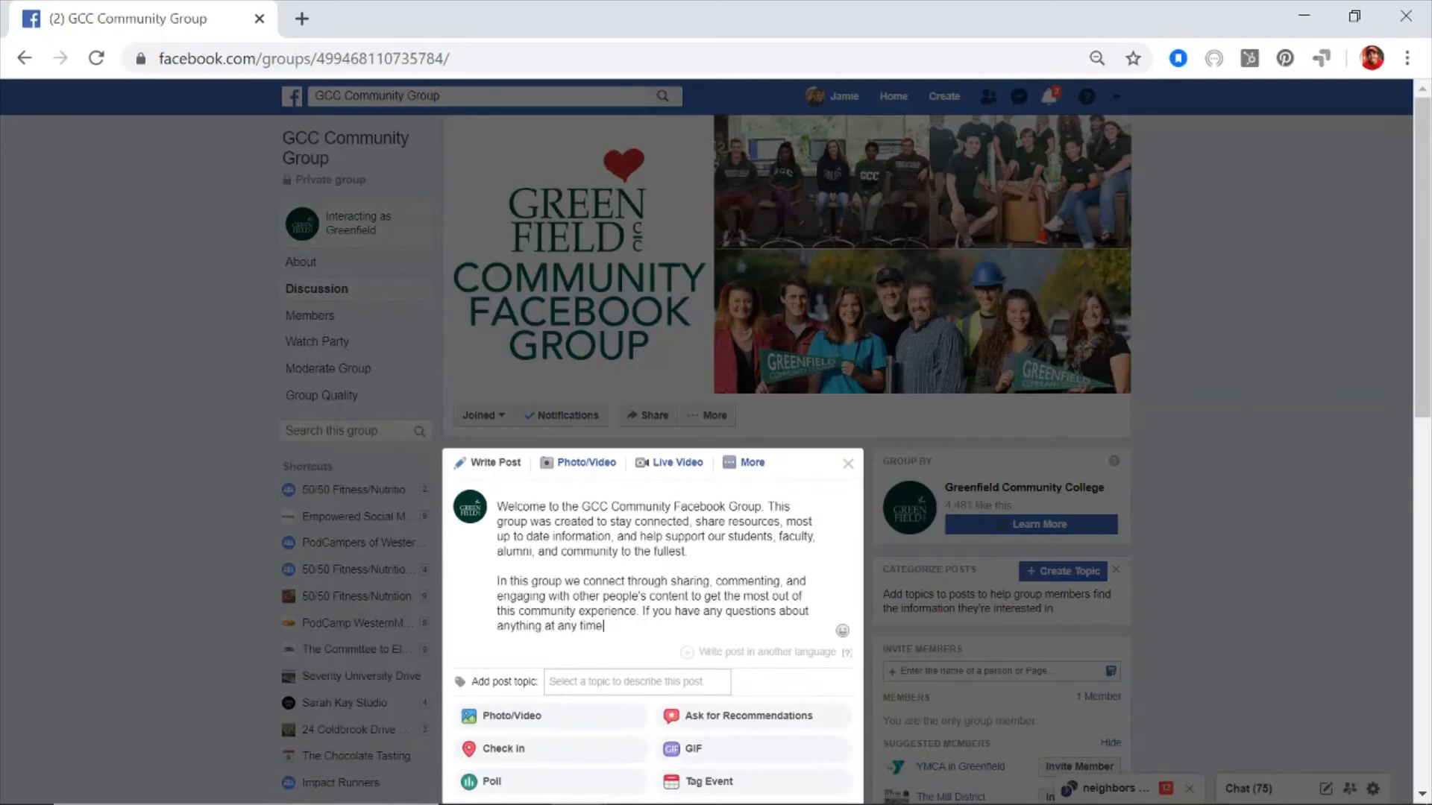
text(, feel free)
text(to connect with us dif)
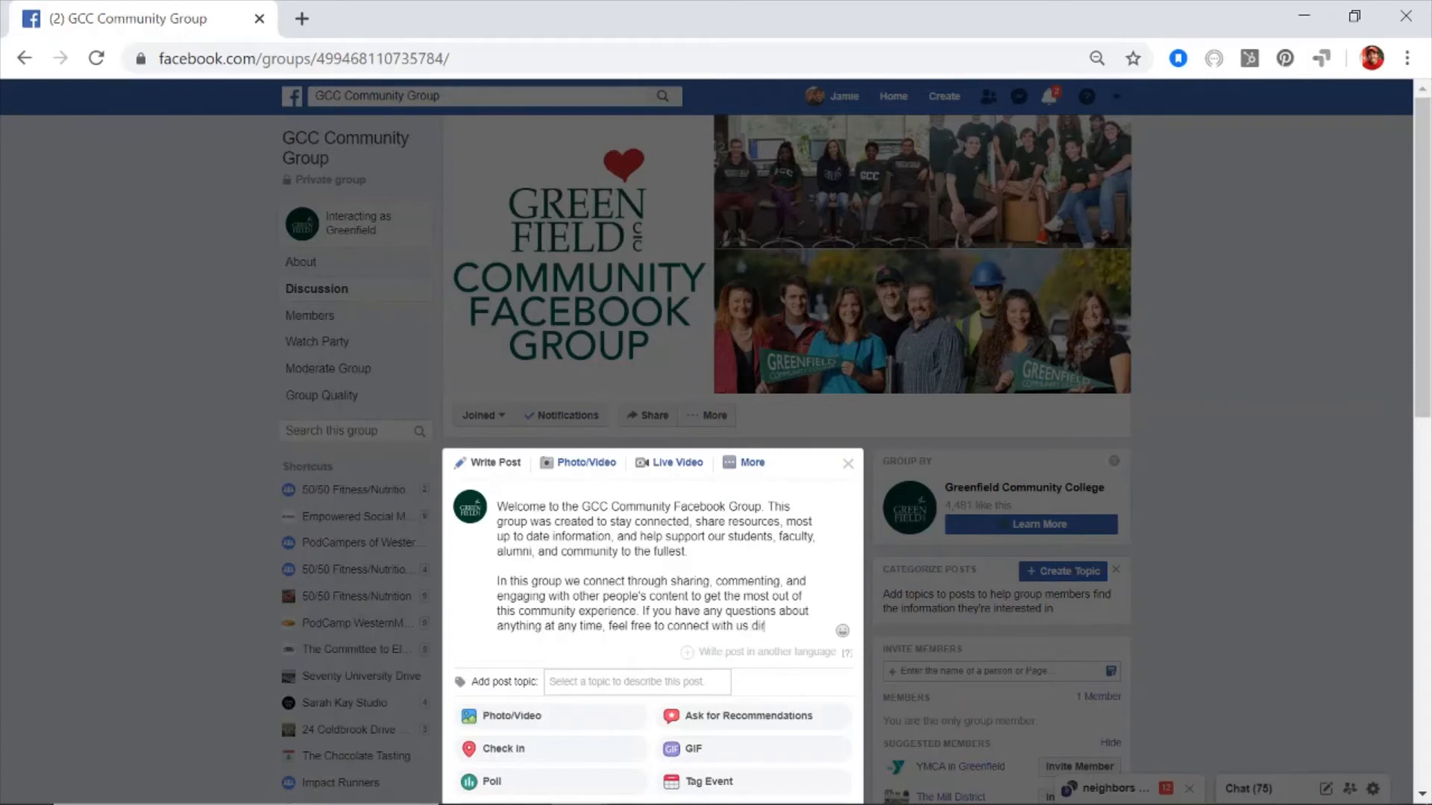
text(ectly at)
- Replace "directly at" at the end of the post with "through messenger."
scroll(716, 447, down, 1)
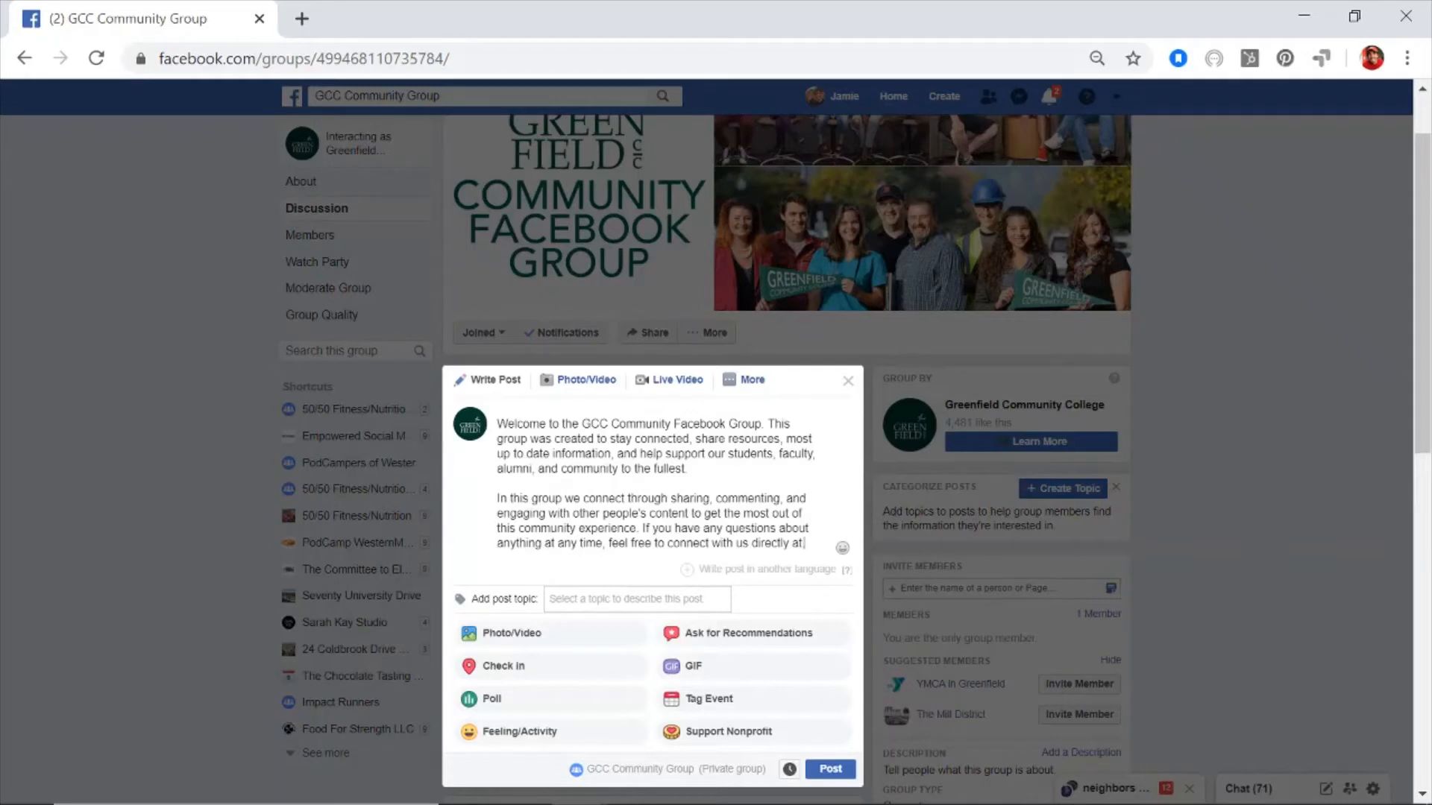
key(BackSpace)
key(BackSpace)
key(BackSpace)
key(BackSpace)
key(BackSpace)
key(BackSpace)
key(BackSpace)
key(BackSpace)
key(BackSpace)
key(BackSpace)
key(BackSpace)
key(BackSpace)
key(BackSpace)
key(BackSpace)
key(BackSpace)
key(BackSpace)
key(BackSpace)
key(BackSpace)
text(ith us)
text(through messenger.)
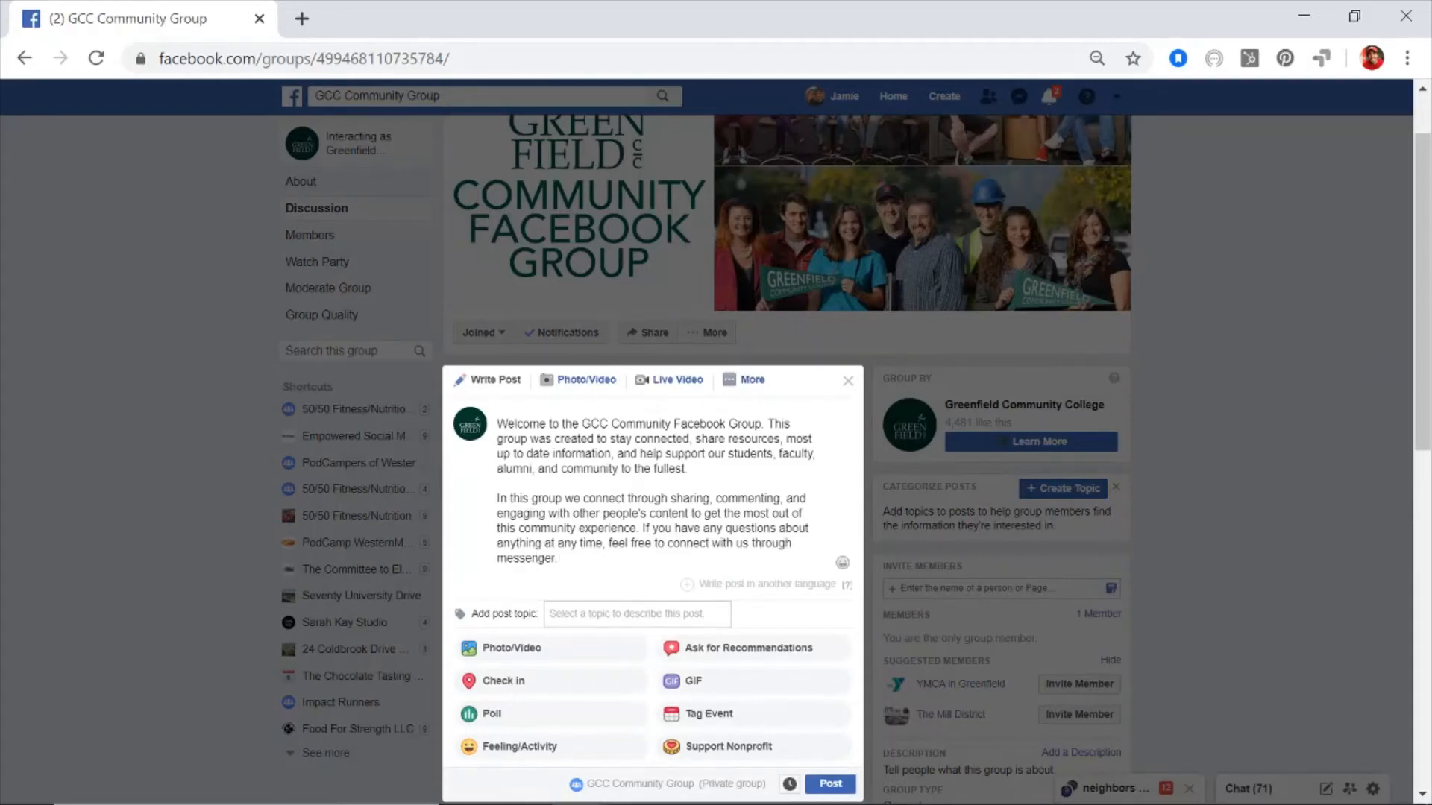
- Attach the Orientation Leaders photo from the Greenfield Community College Content folder to the post
click(529, 655)
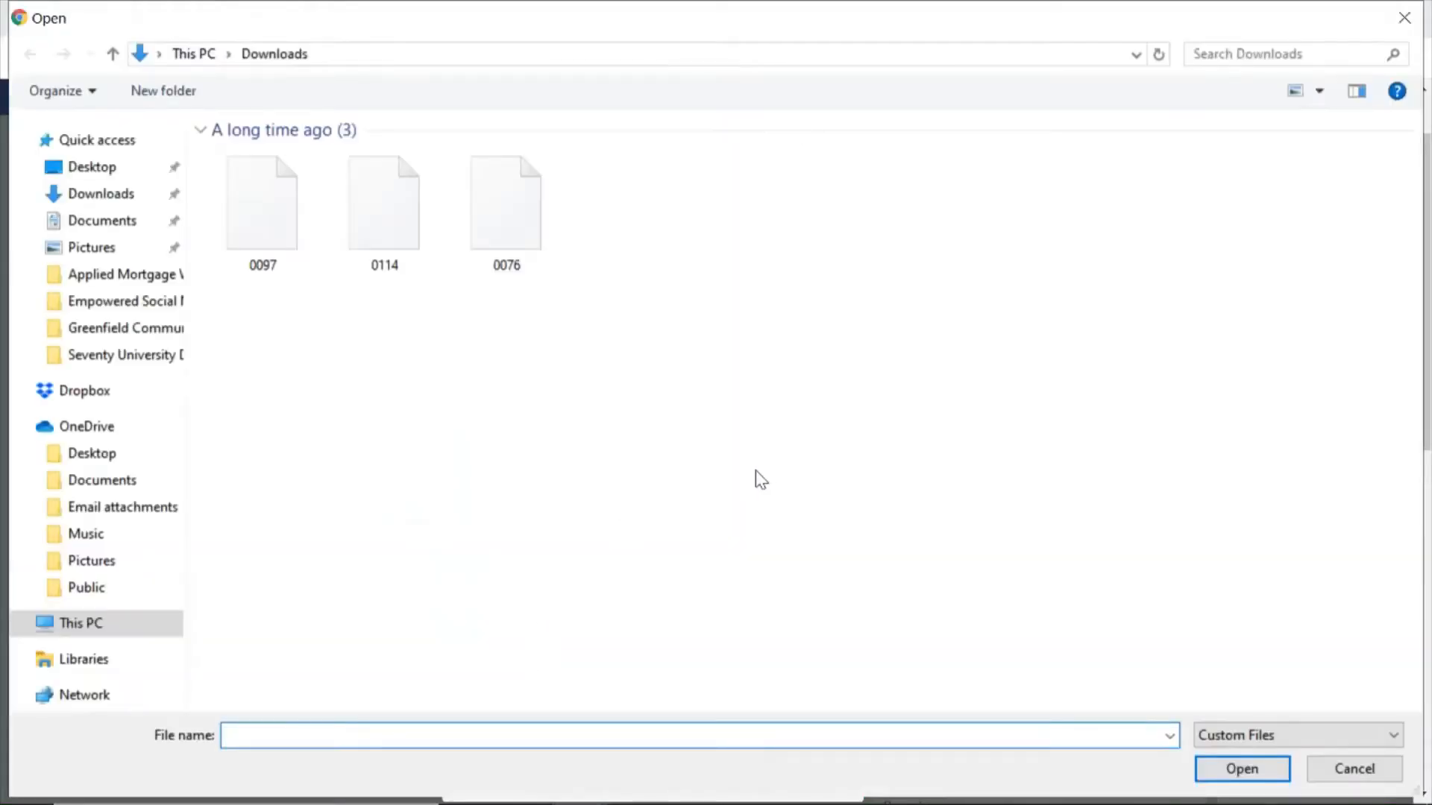
click(141, 328)
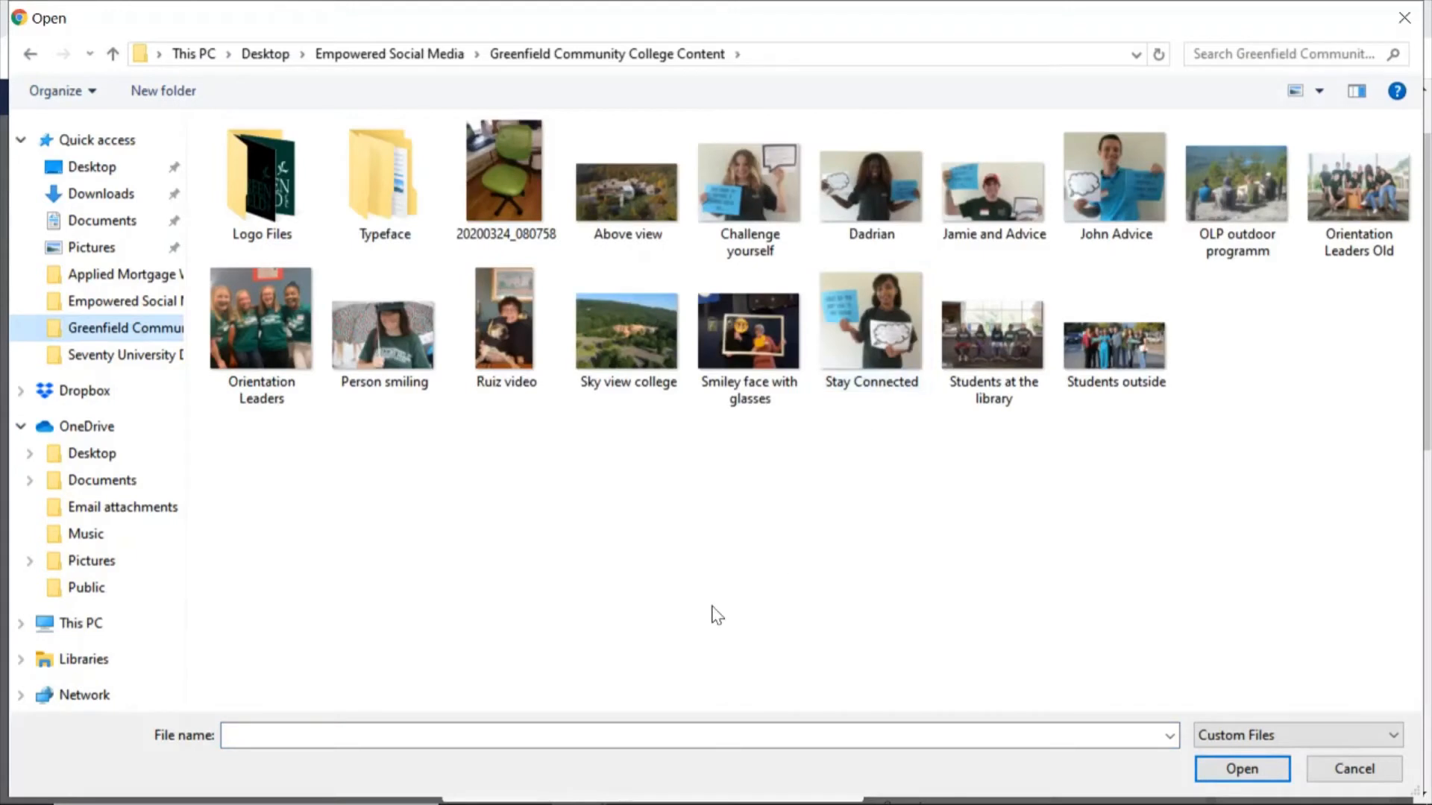
click(257, 316)
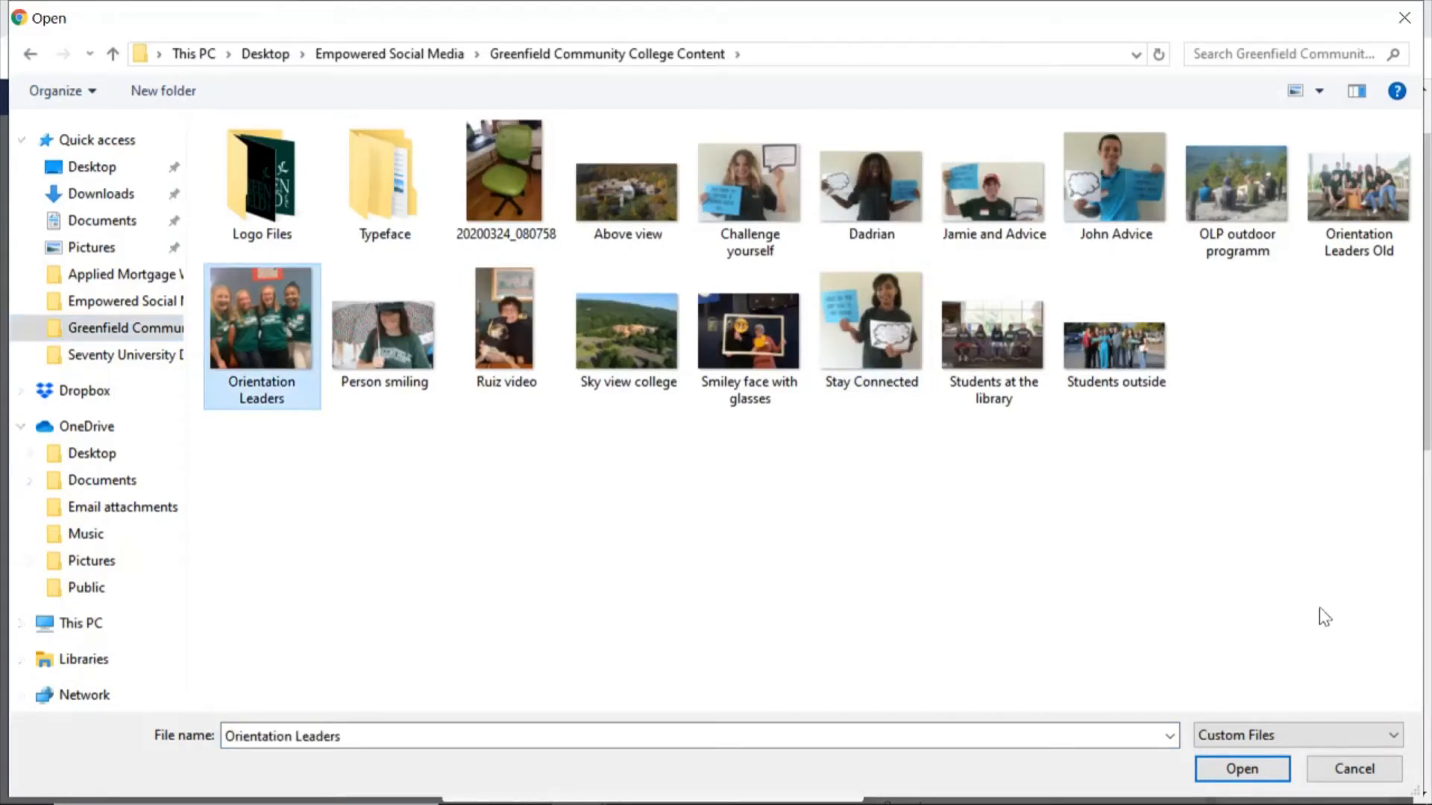
click(1244, 767)
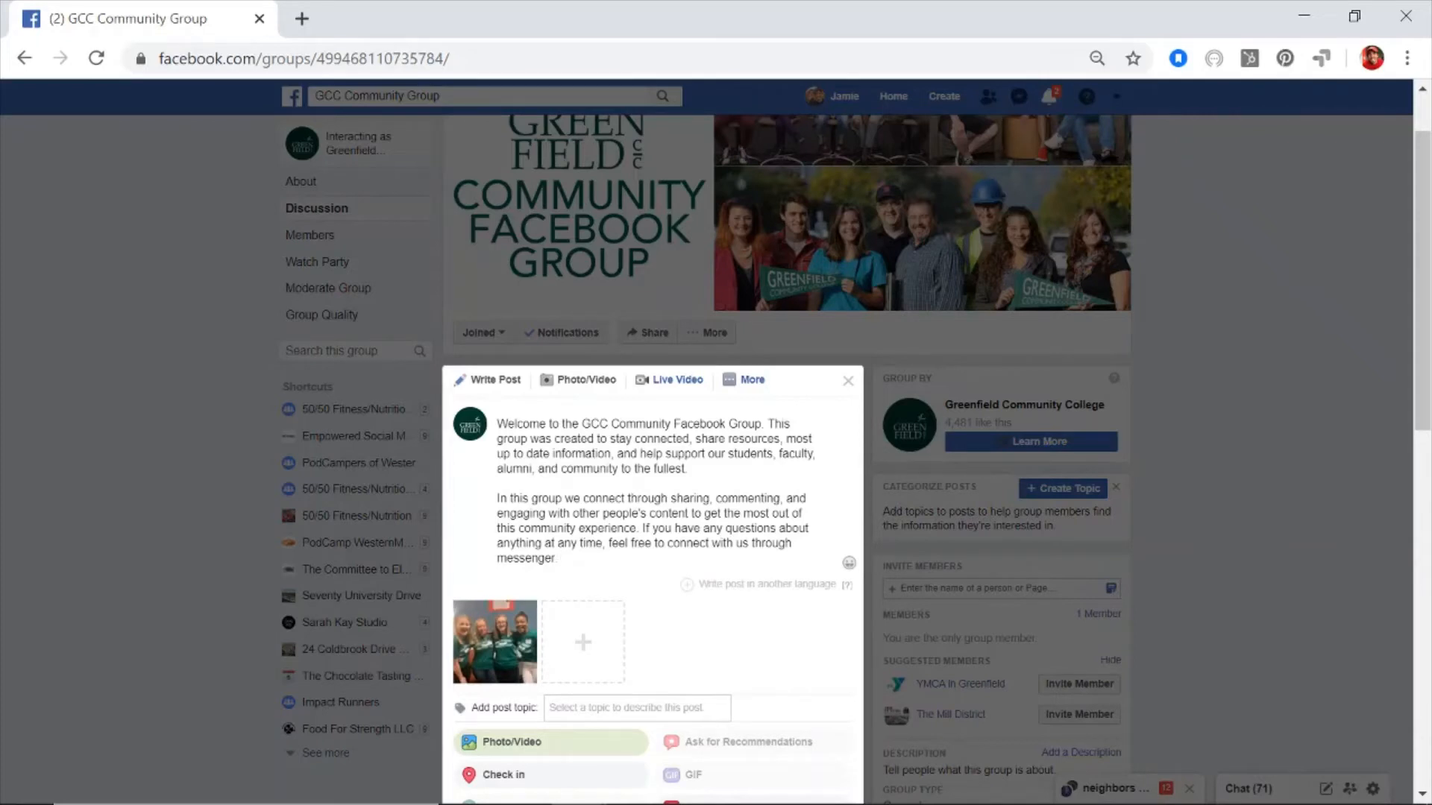
- Examine the post's scheduling options and date calendar, and leave them without scheduling the post
scroll(716, 447, down, 2)
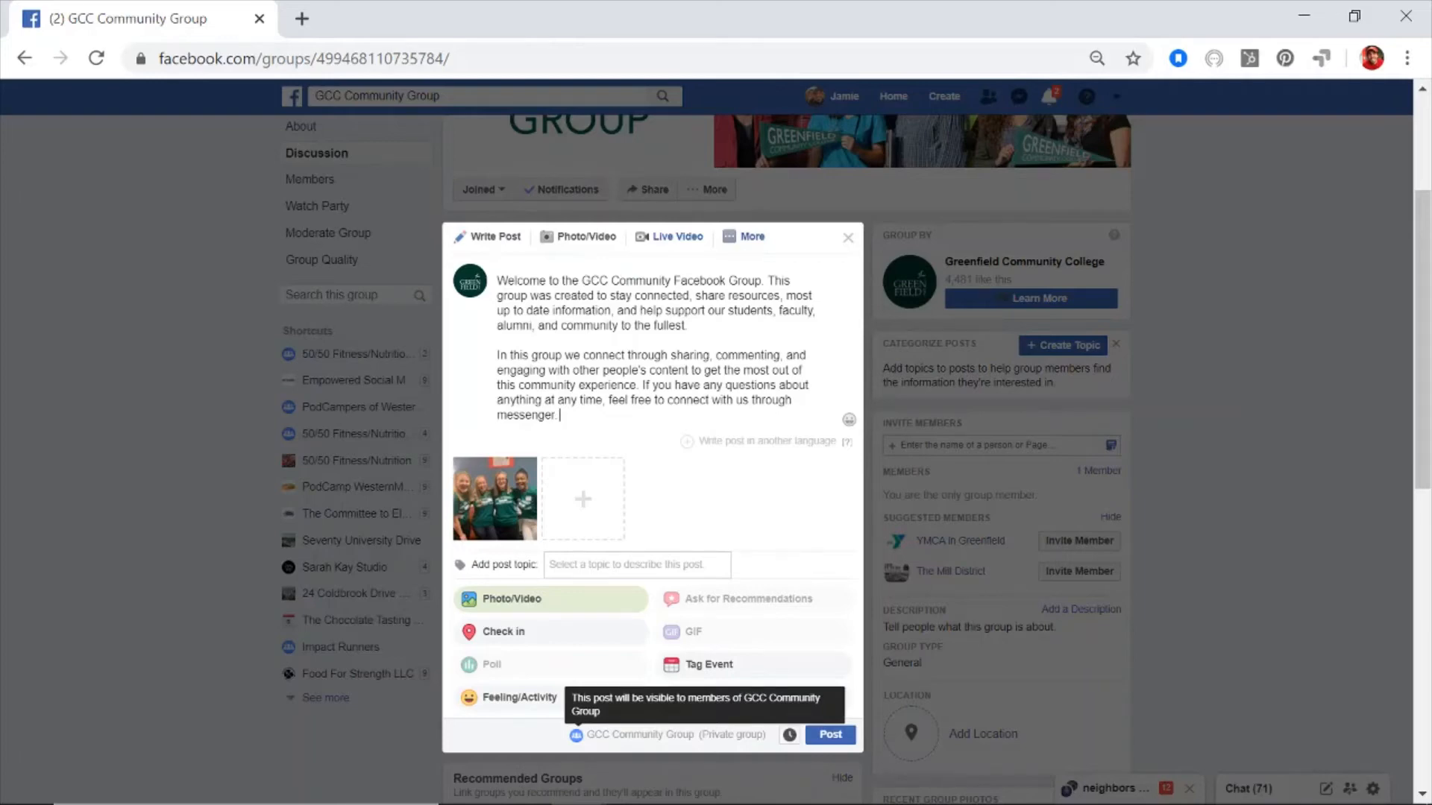
click(789, 734)
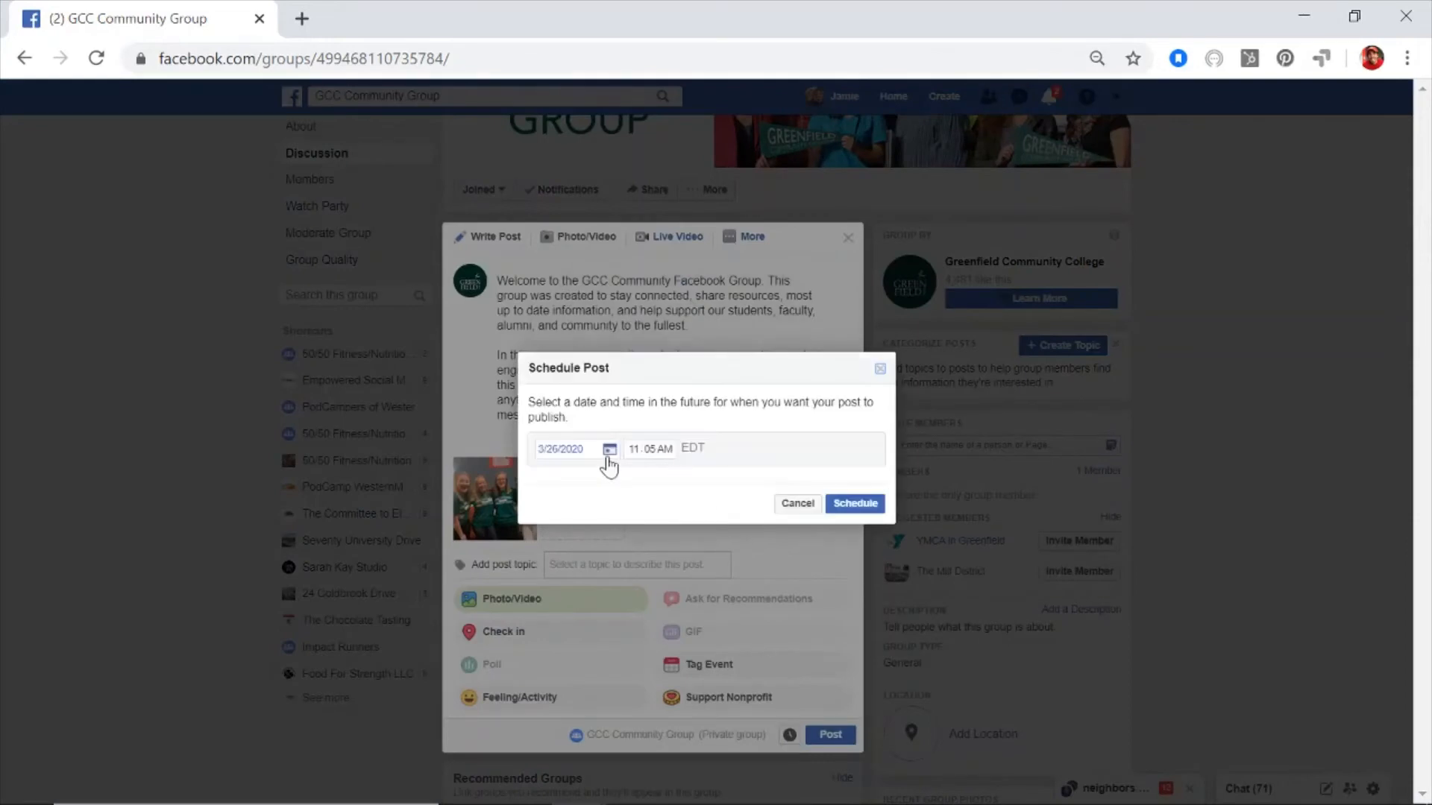
click(609, 450)
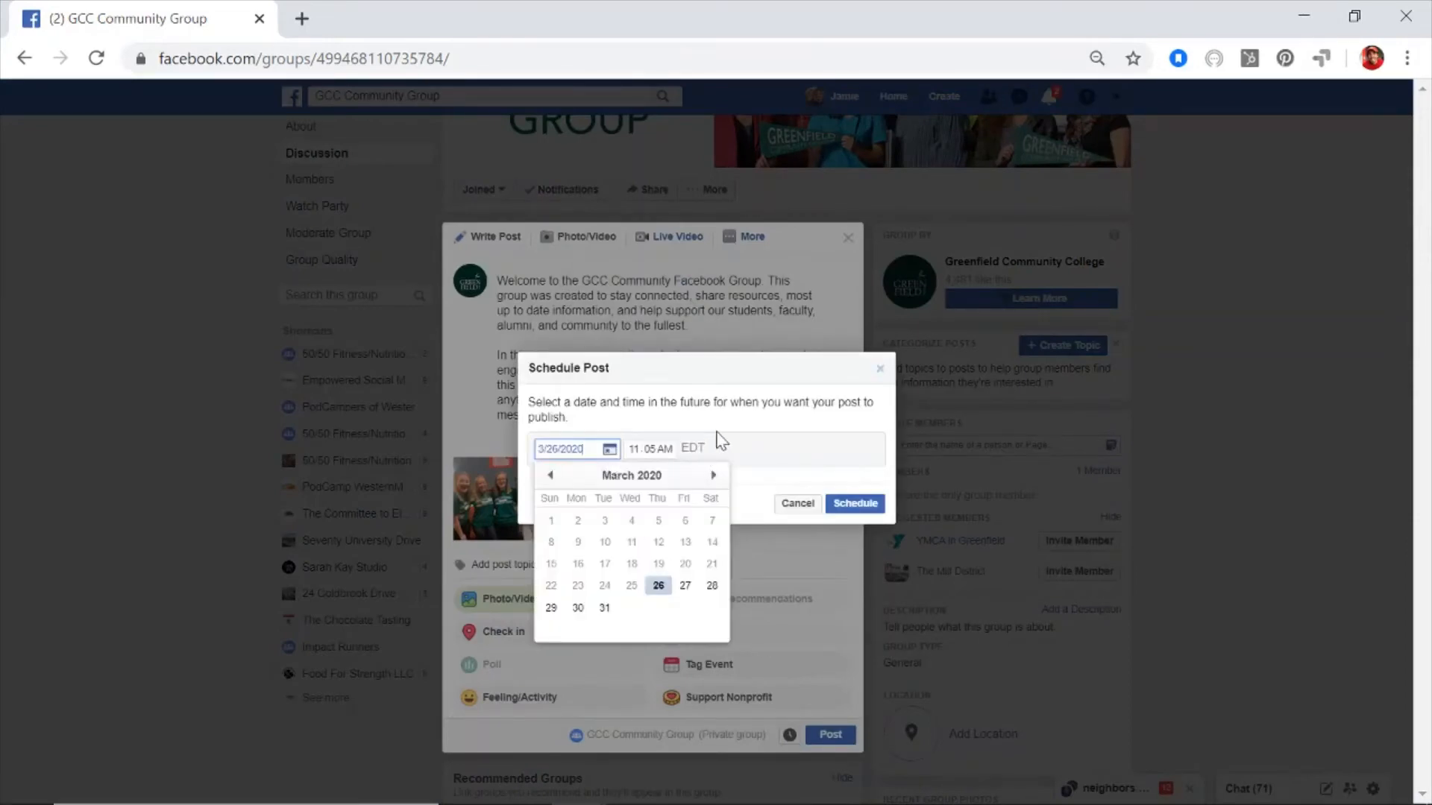
click(715, 441)
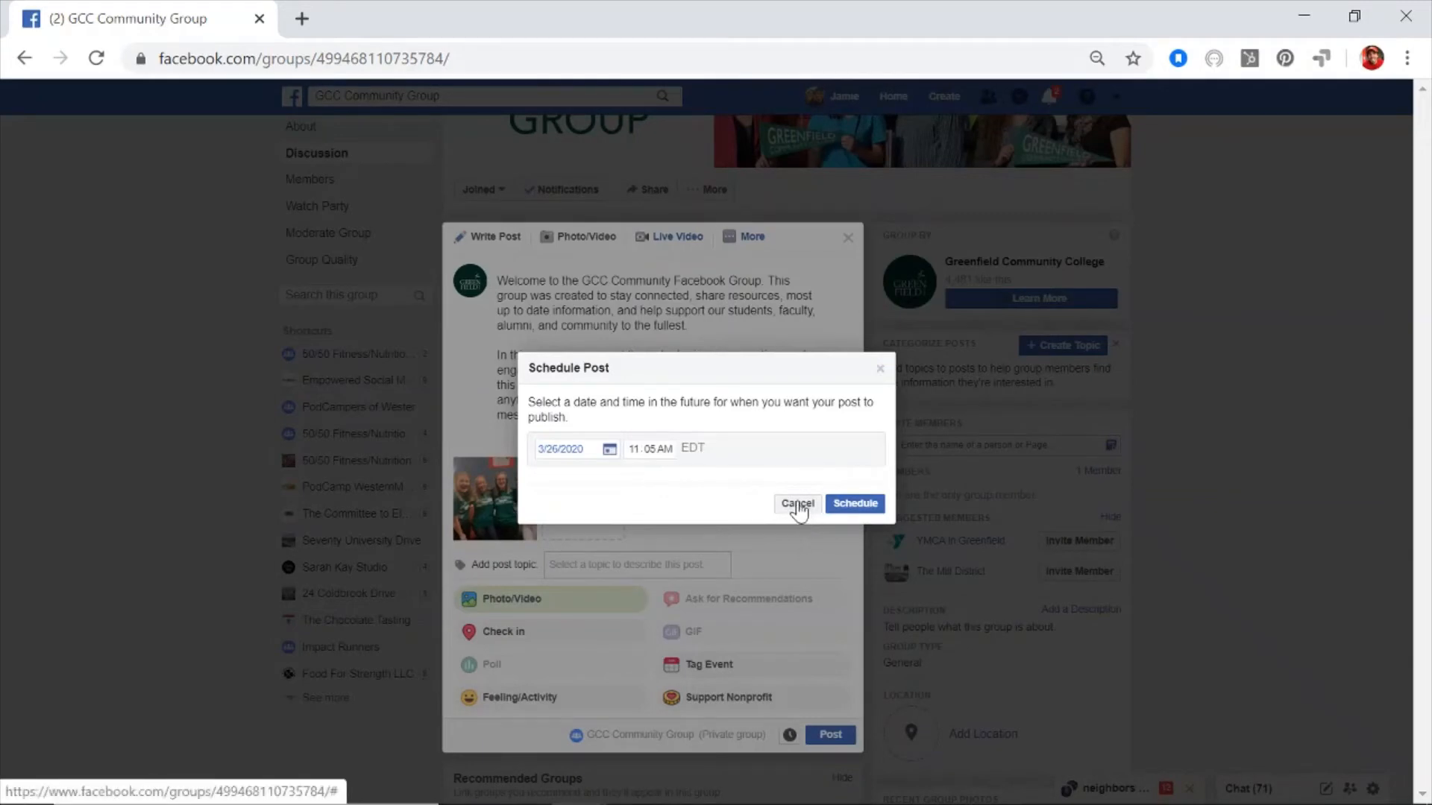
click(783, 510)
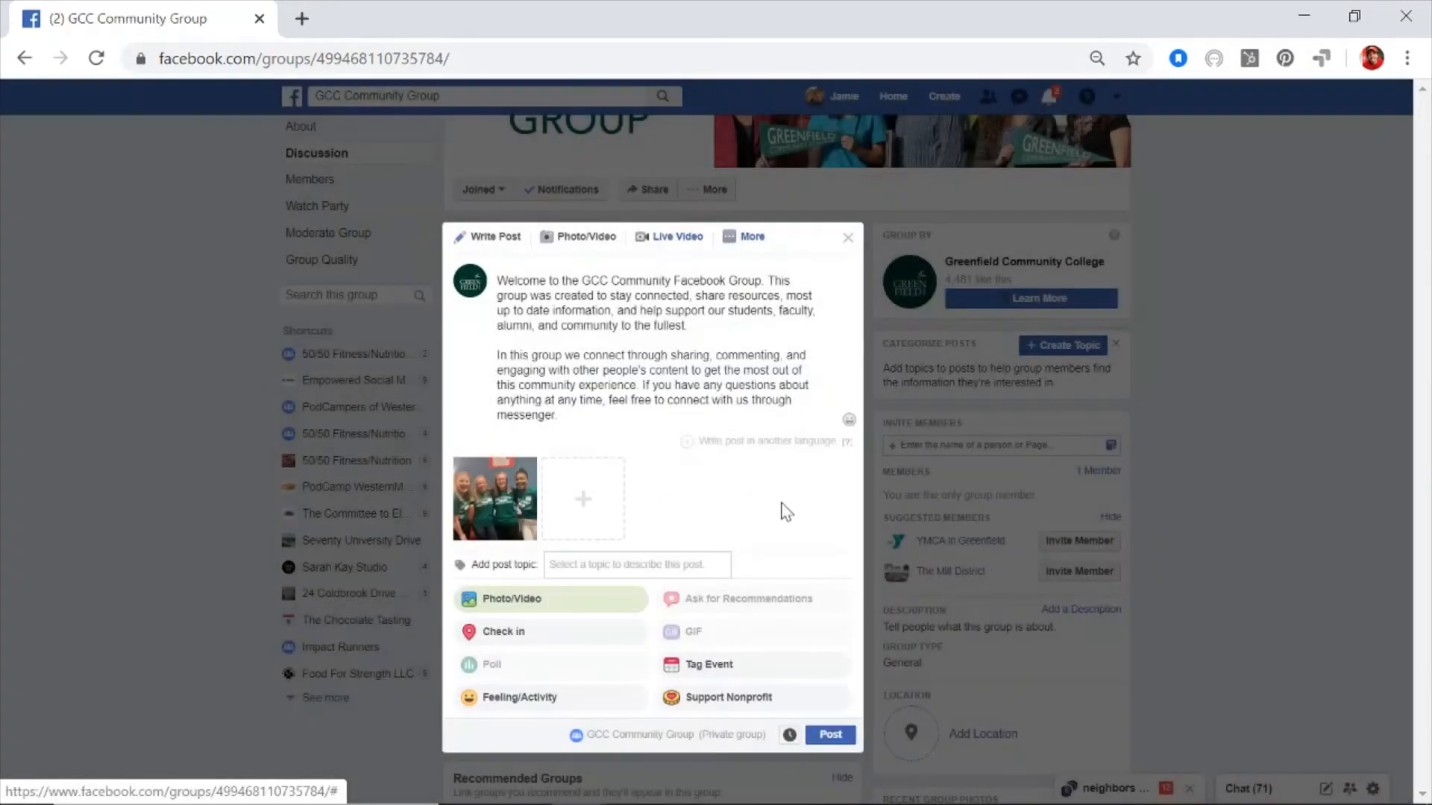
- Publish the welcome post with its photo to the group and review it in the discussion feed
click(830, 737)
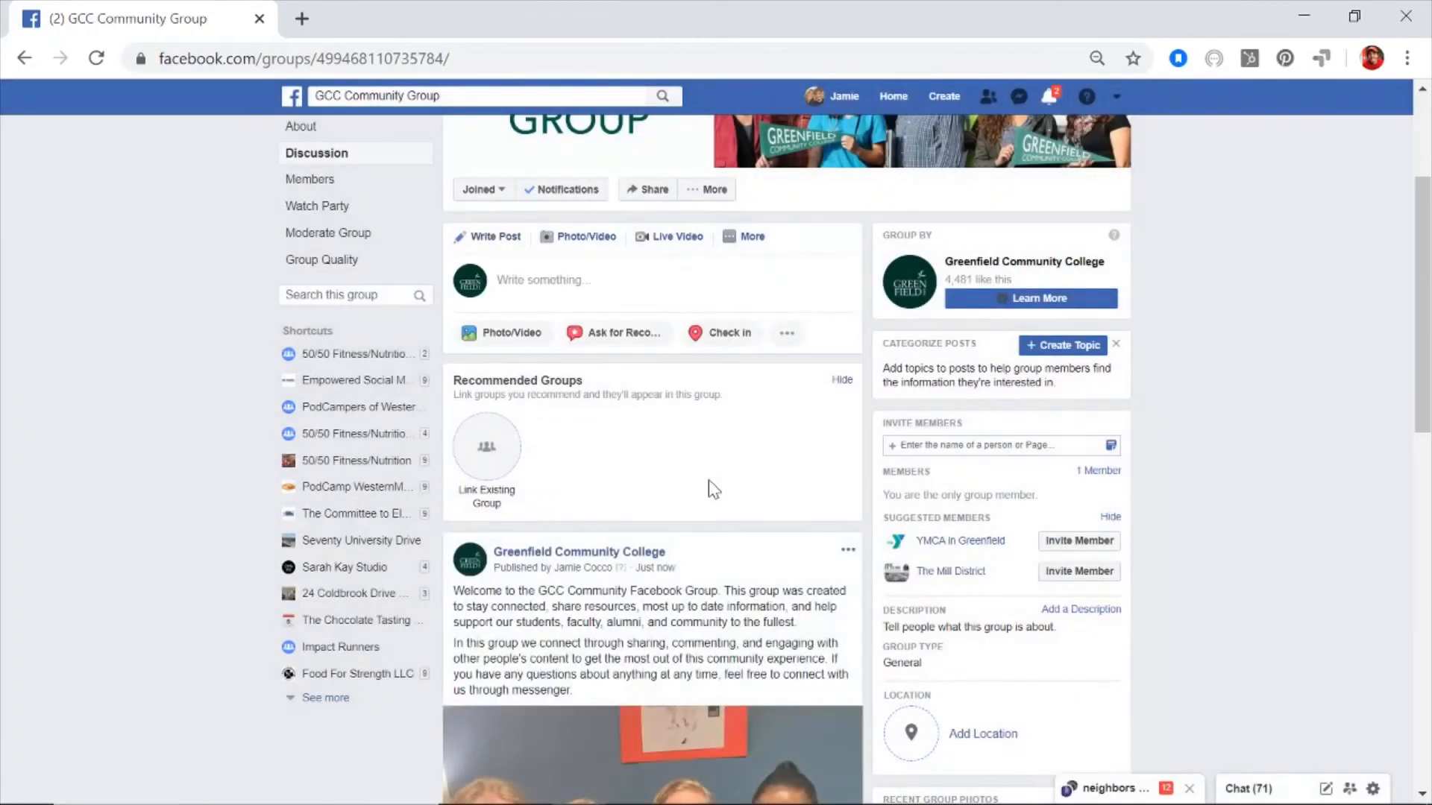
scroll(709, 480, down, 3)
scroll(708, 480, down, 6)
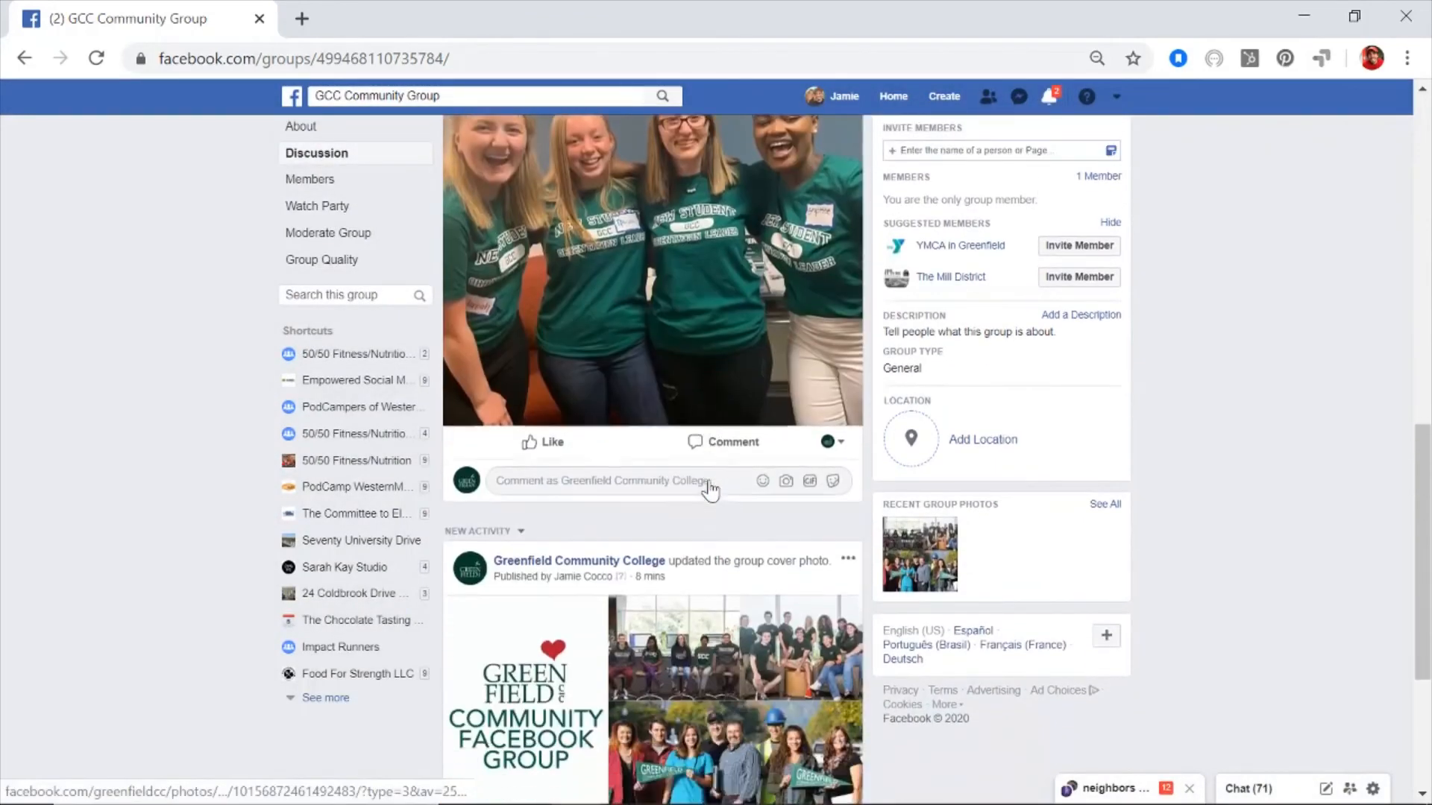
scroll(709, 480, up, 6)
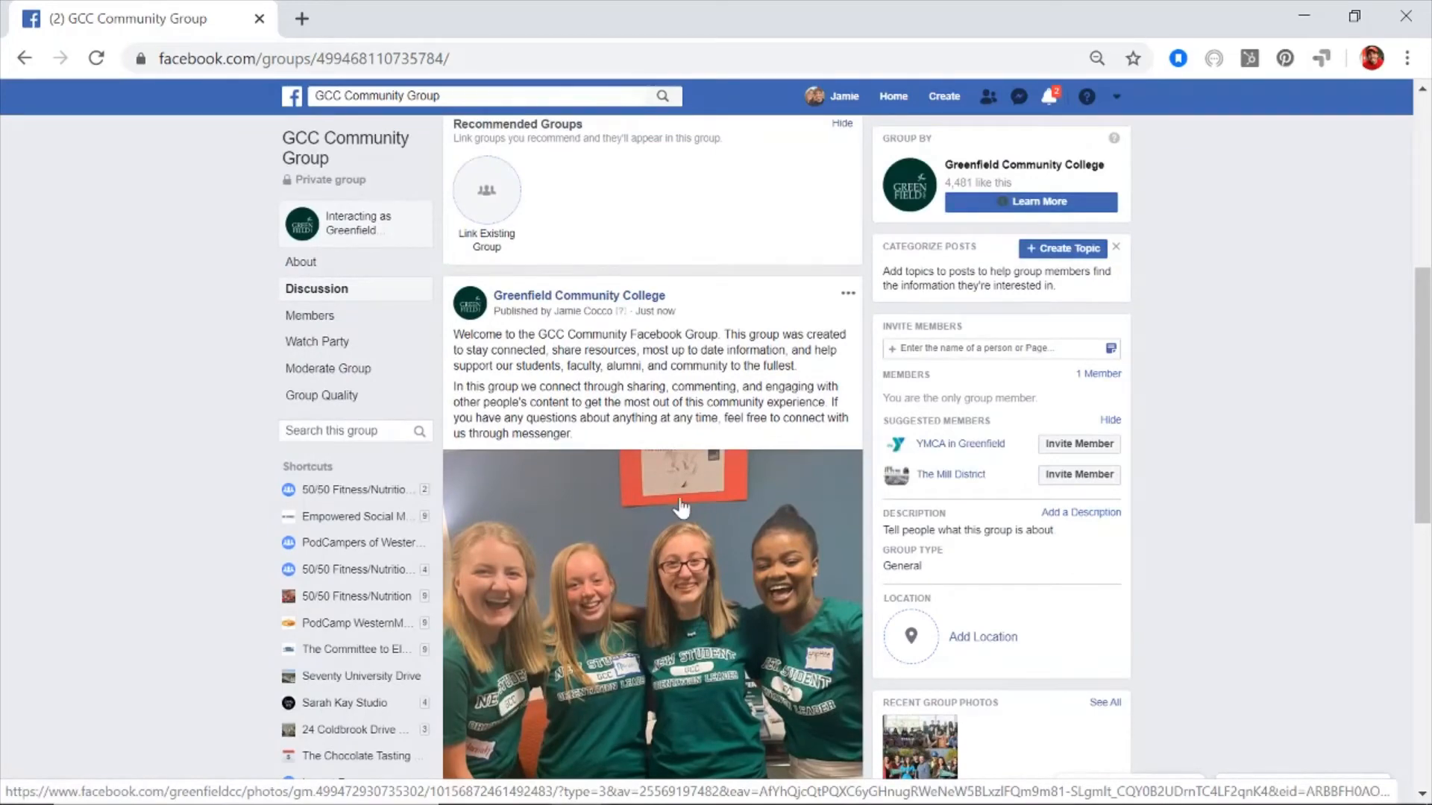
scroll(857, 313, up, 1)
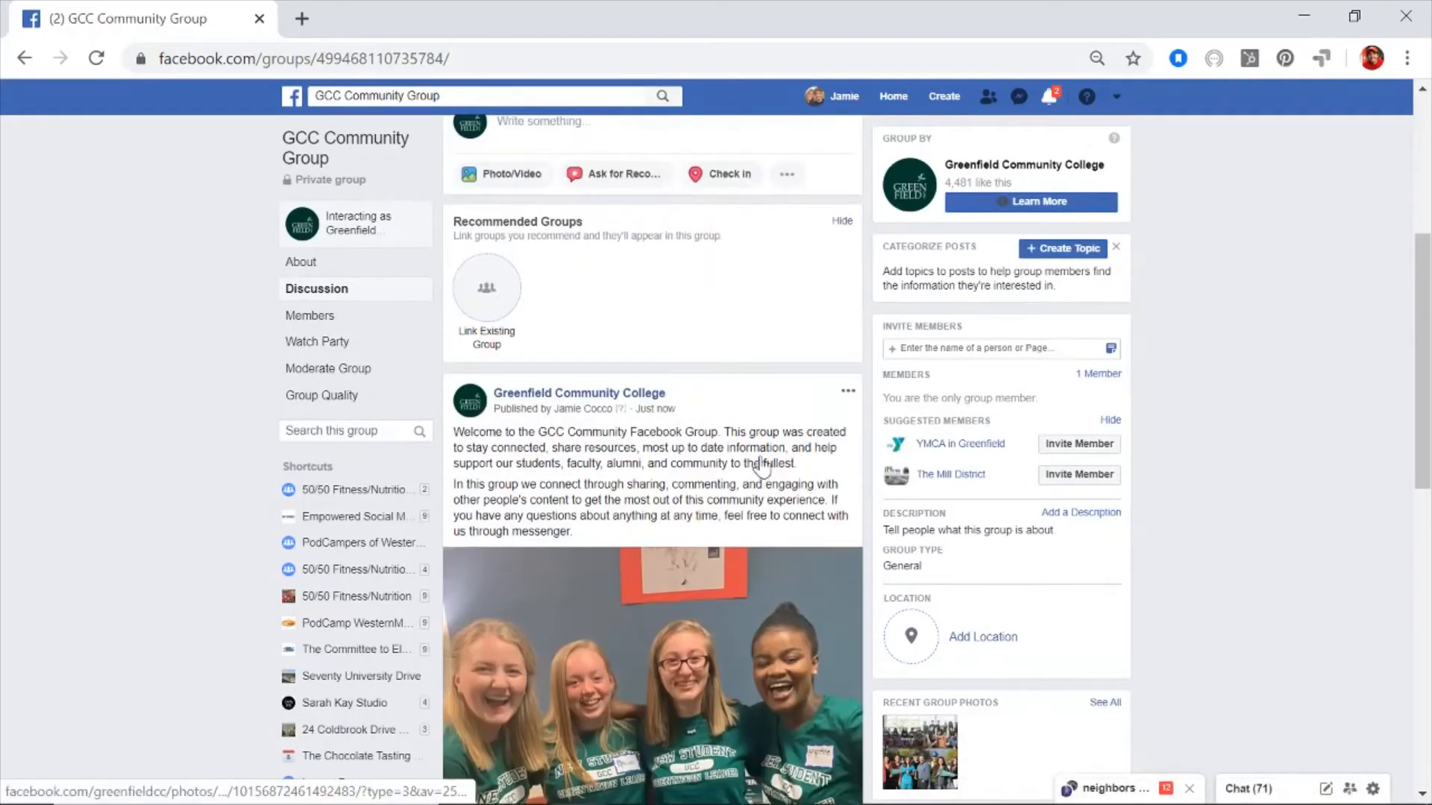
- Mark the published welcome post as an announcement and pin it to the top of the group
click(849, 393)
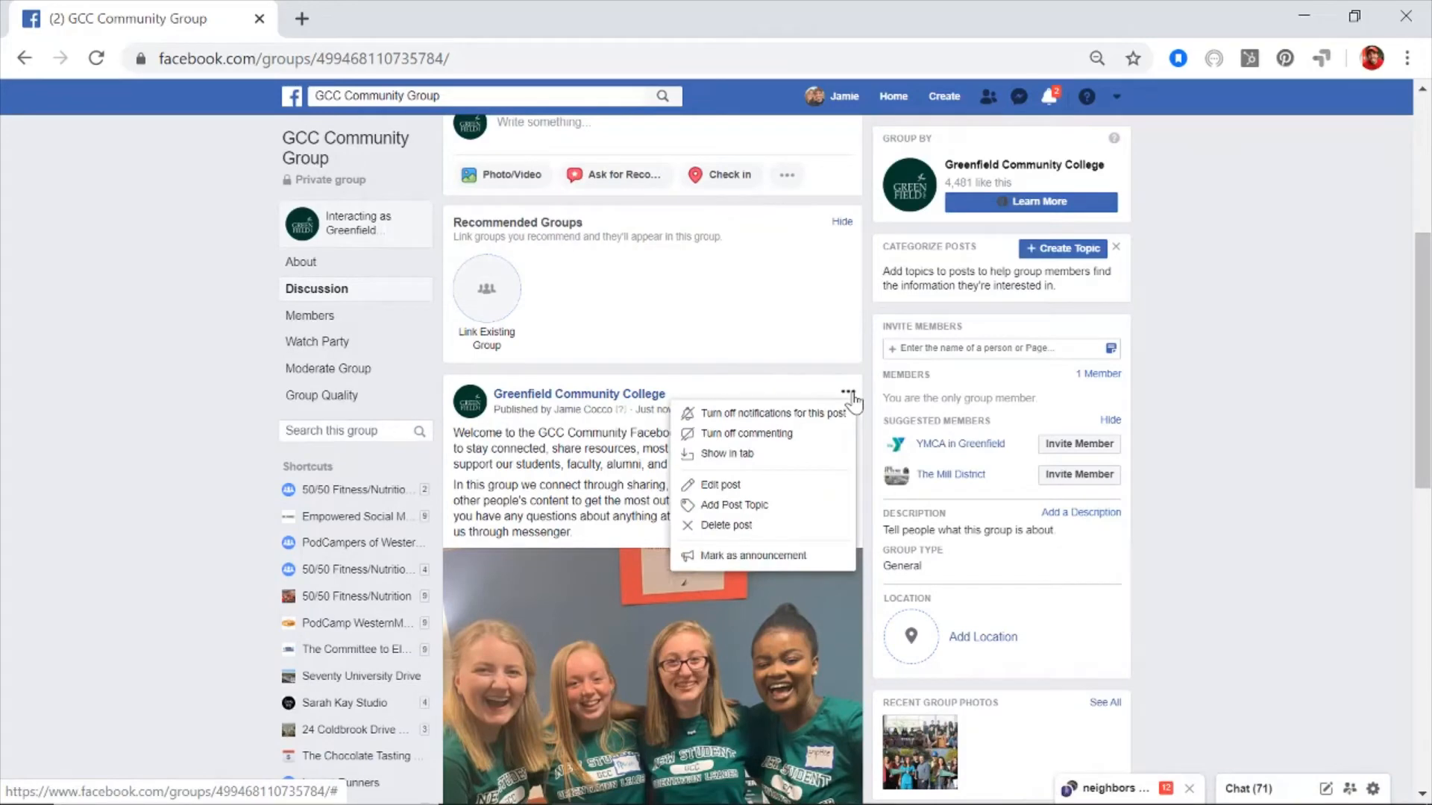
click(779, 572)
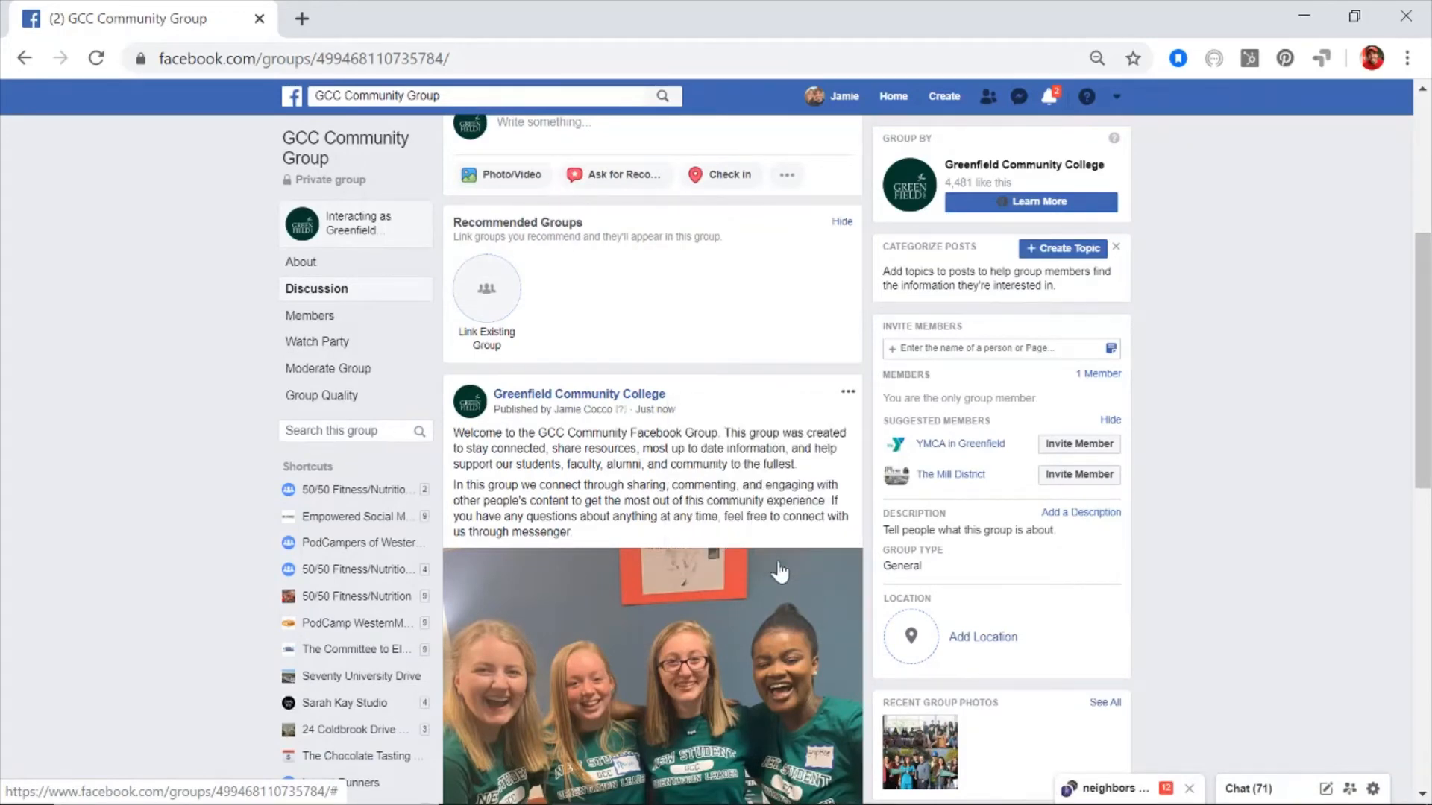
scroll(779, 572, down, 3)
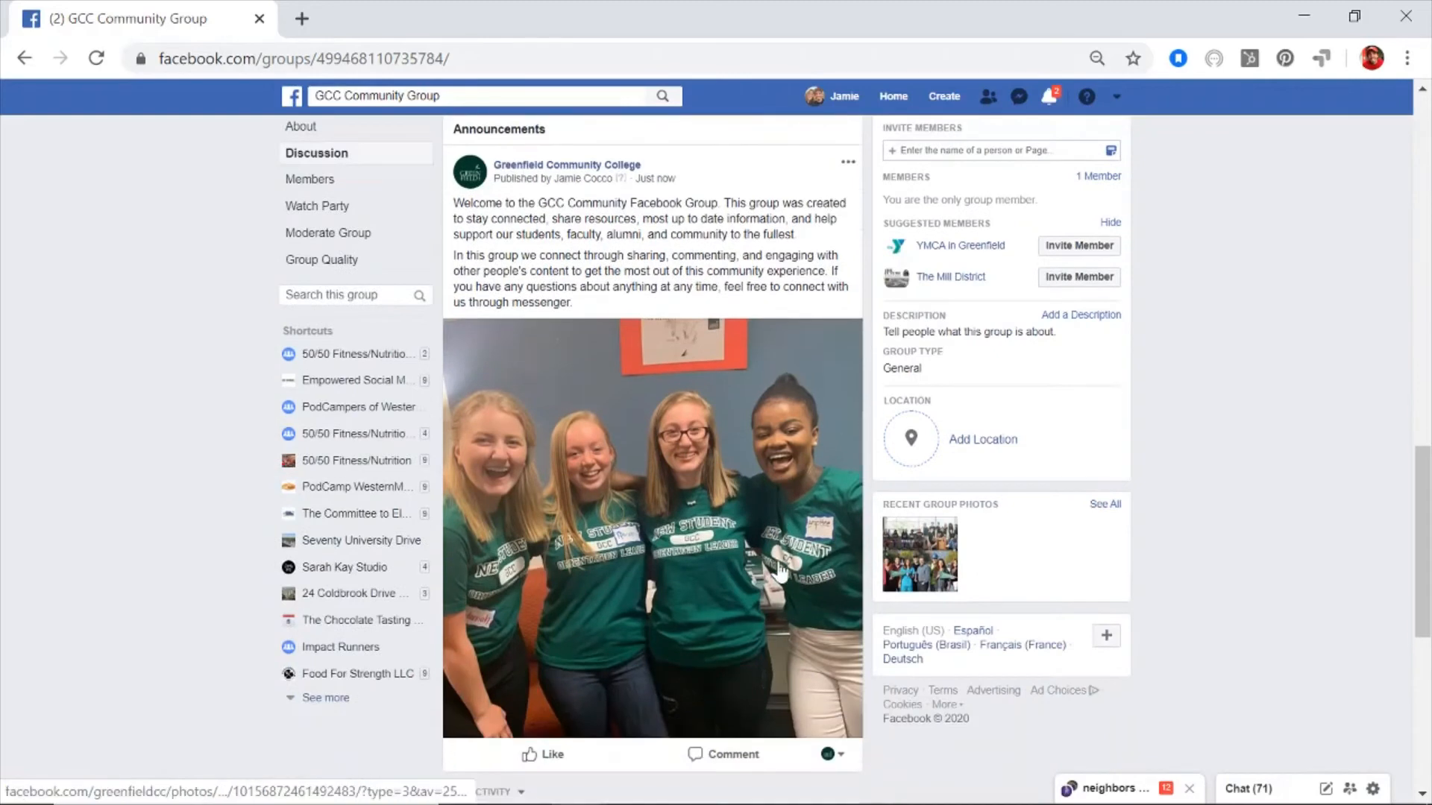
scroll(779, 572, up, 1)
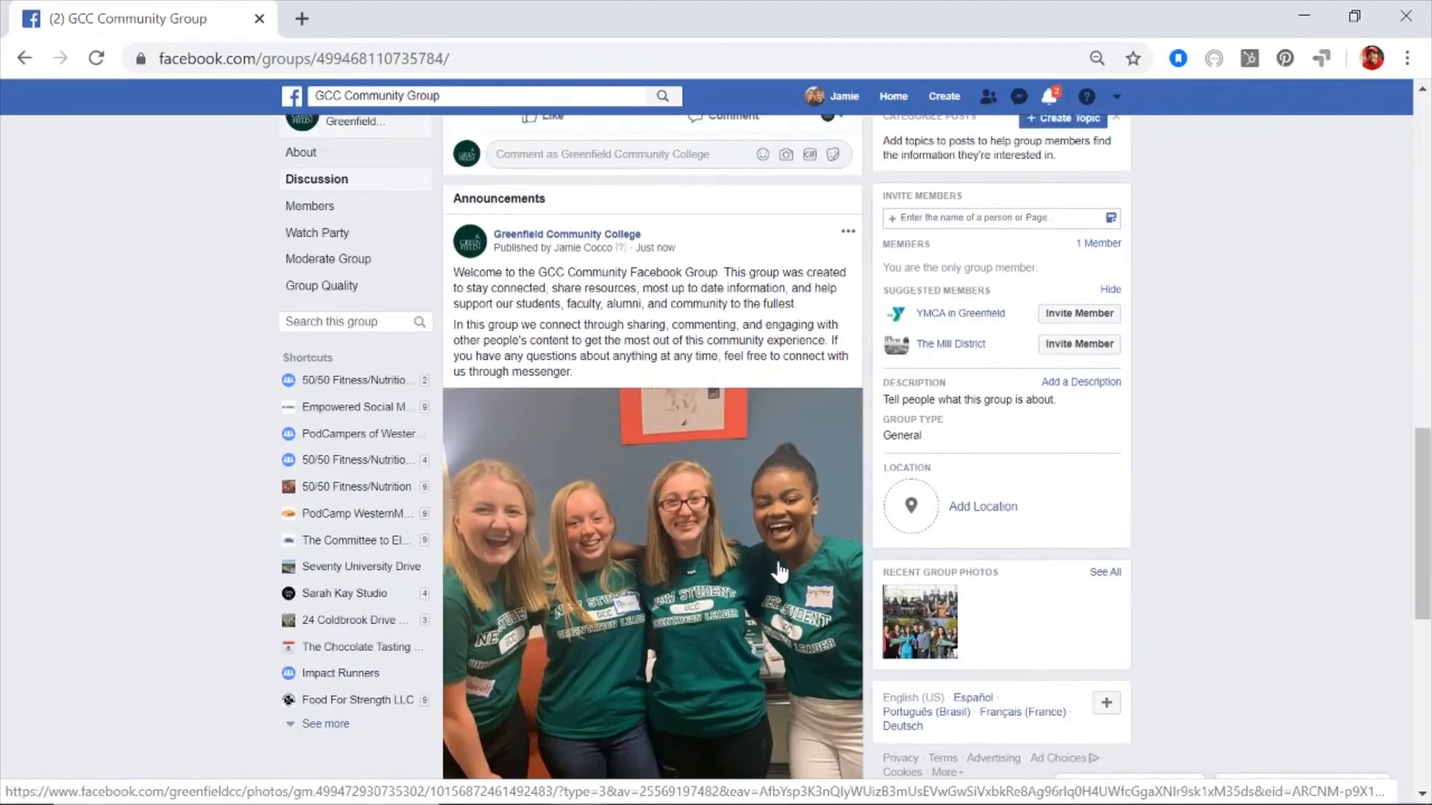
click(848, 237)
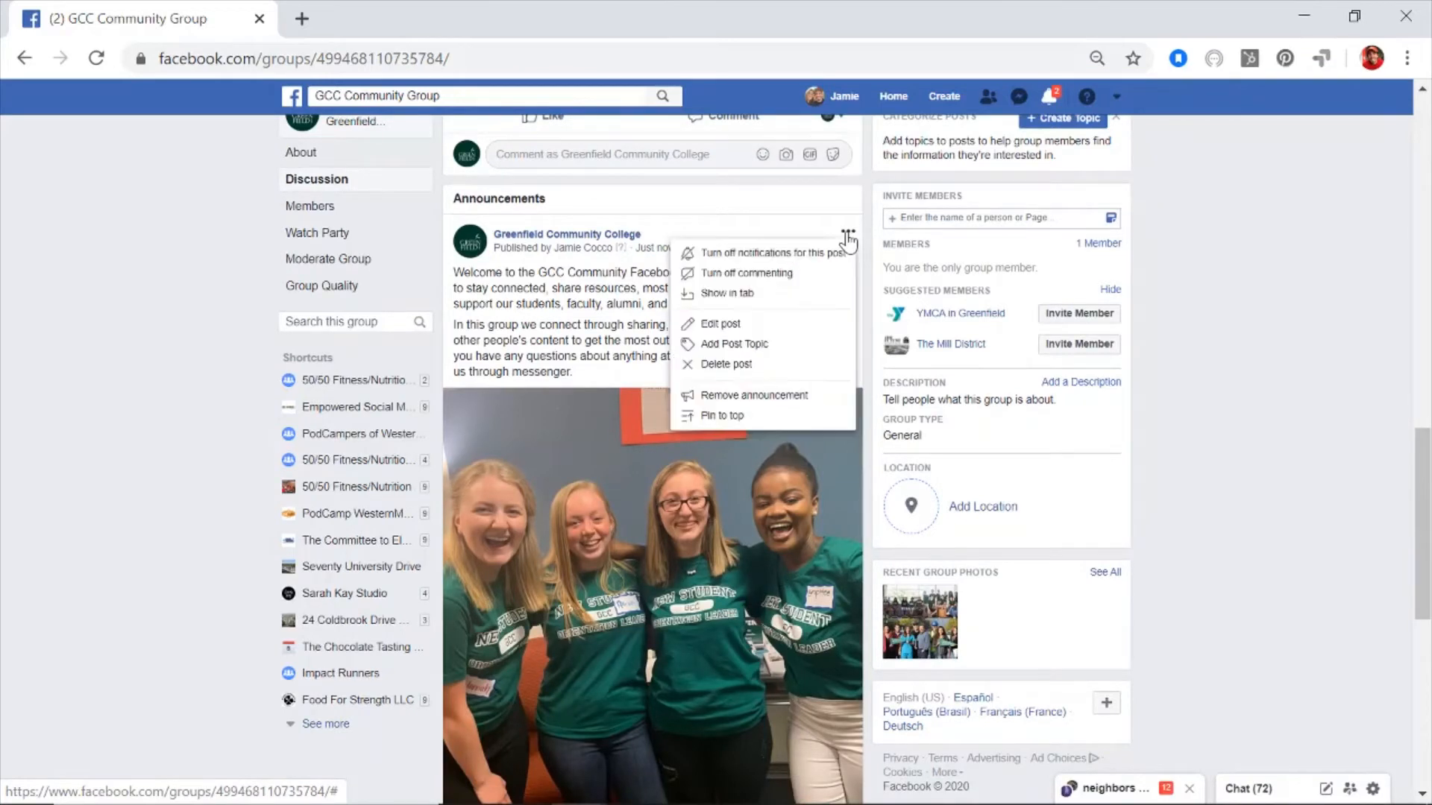
click(734, 423)
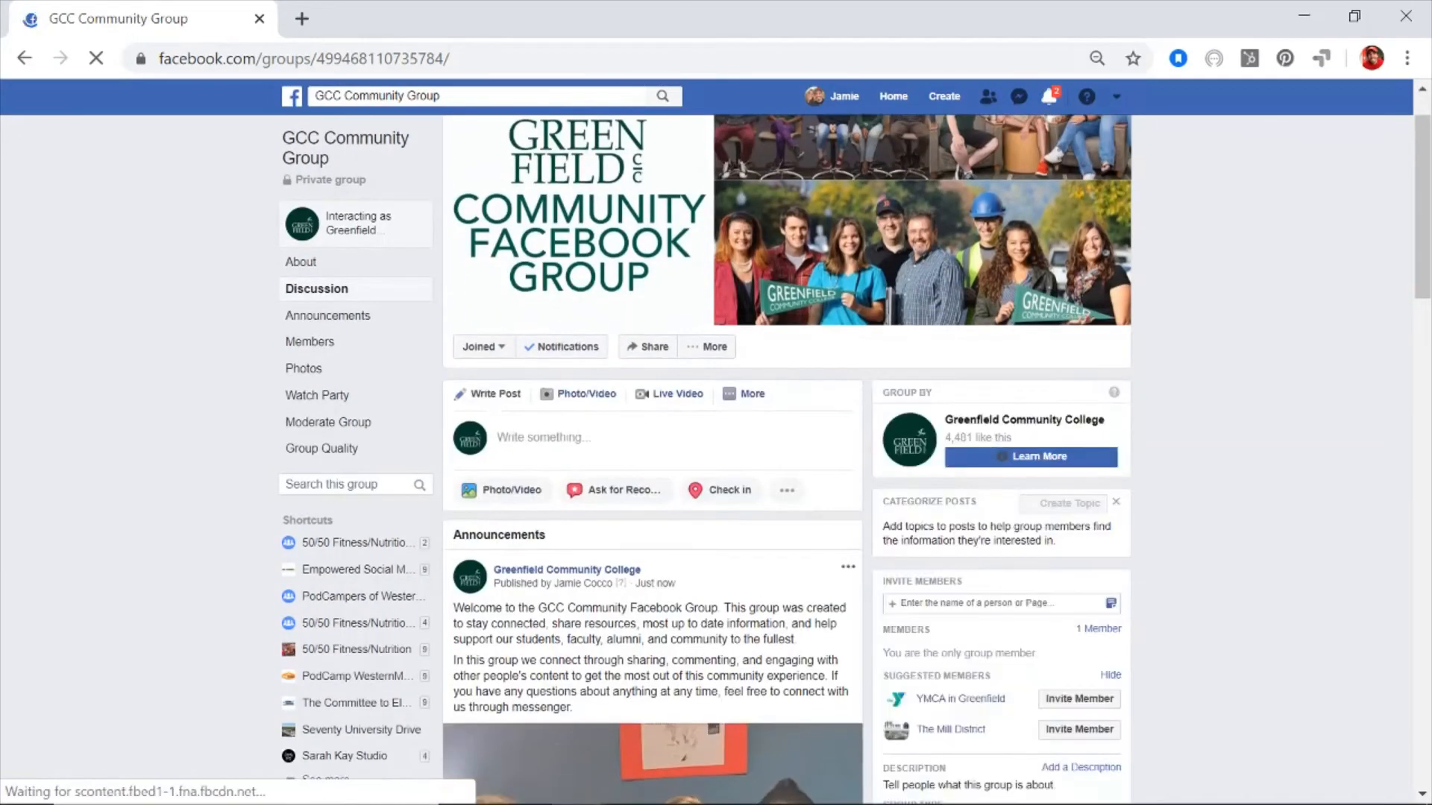
- Open the group's settings for editing
scroll(718, 460, down, 2)
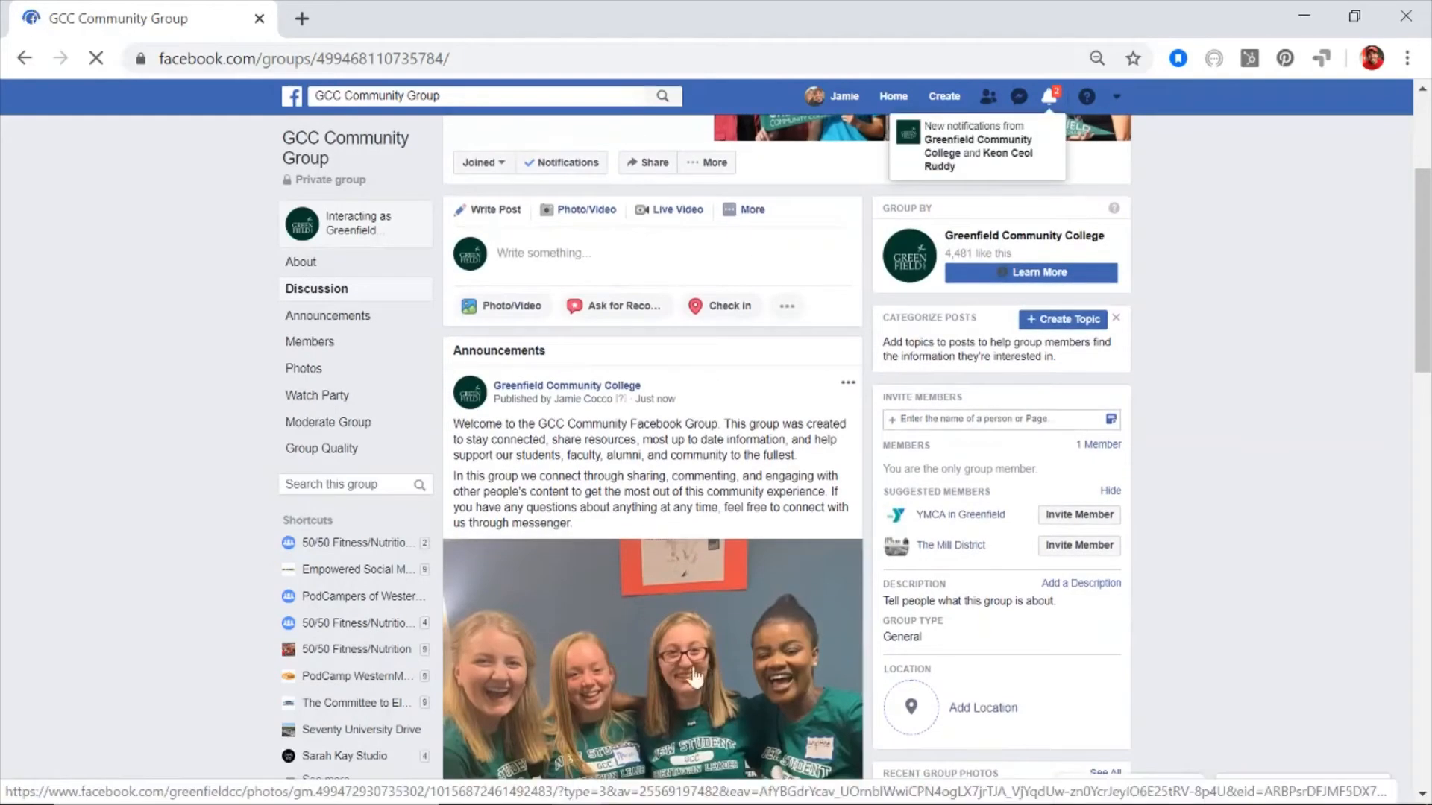
scroll(718, 460, up, 3)
click(714, 416)
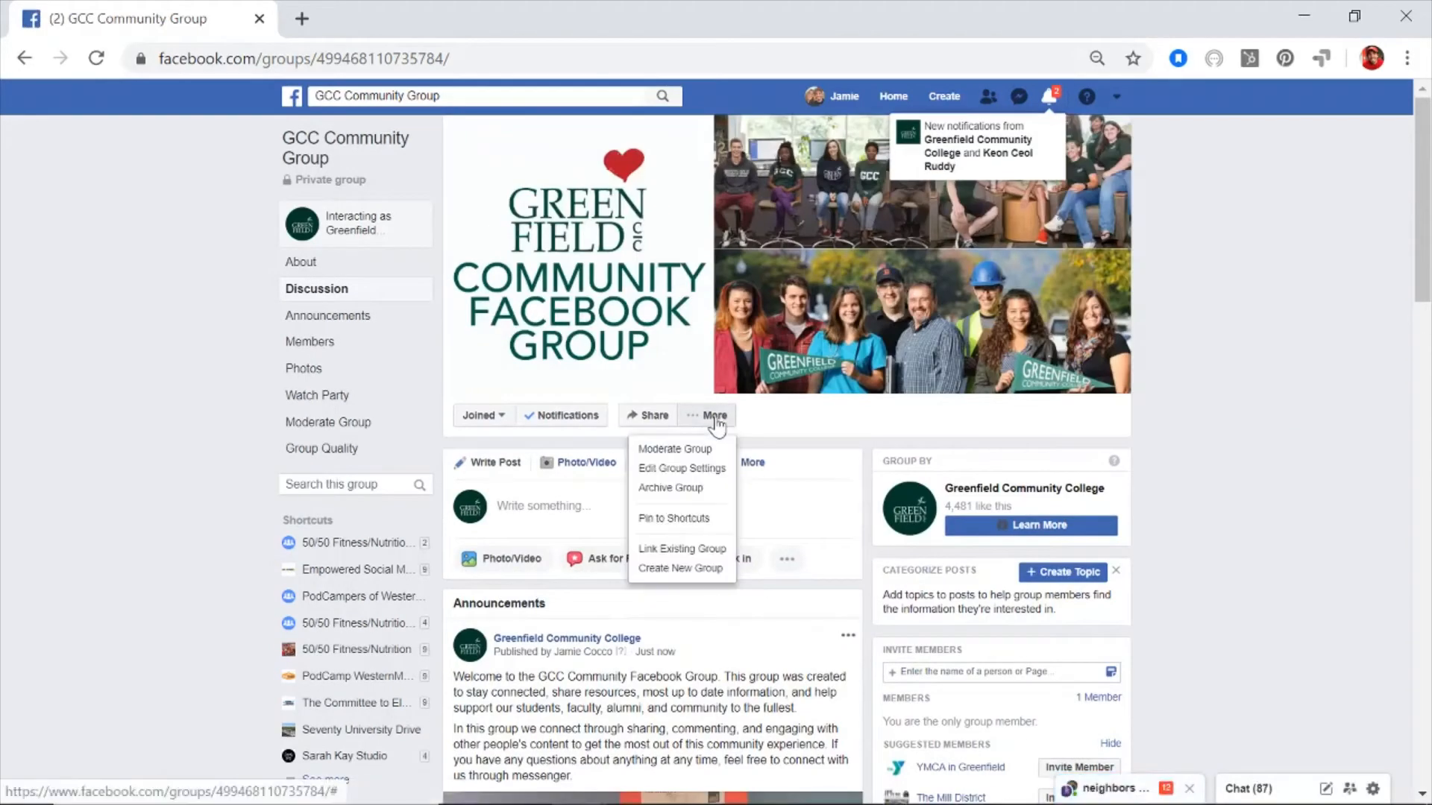
click(666, 468)
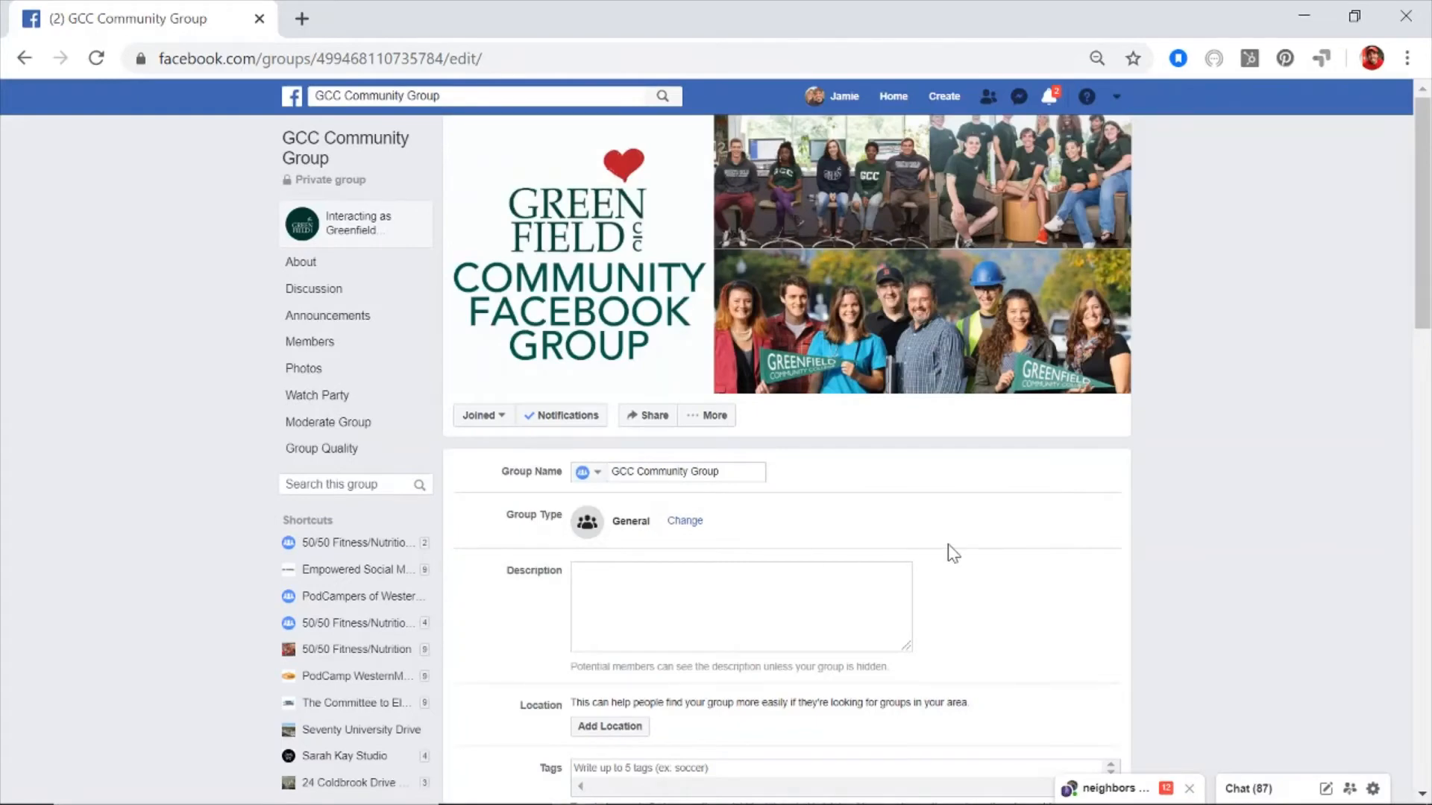
- Enter the group description "This group was created to support our students, faculty, alumni and community to the fullest."
scroll(869, 530, down, 2)
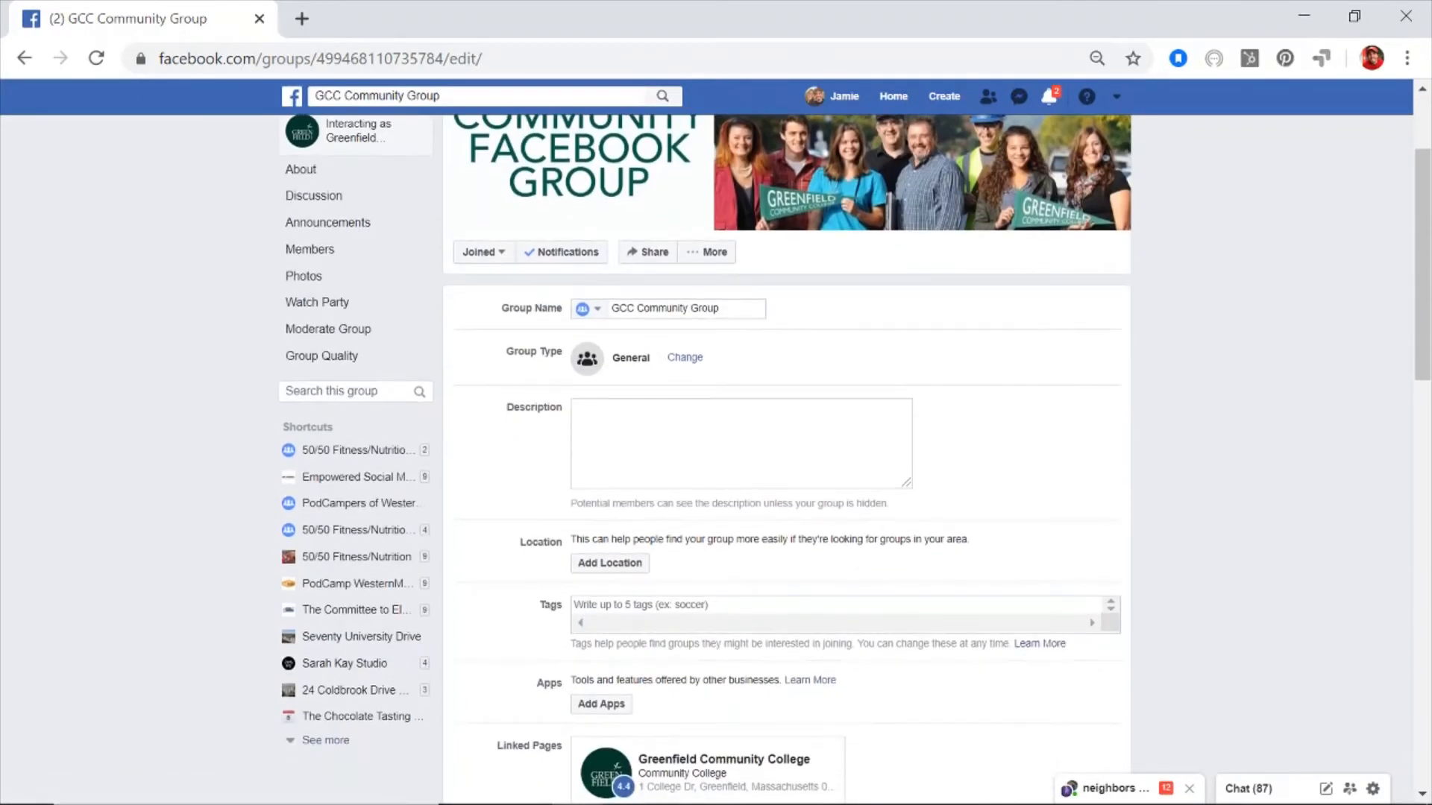
click(716, 442)
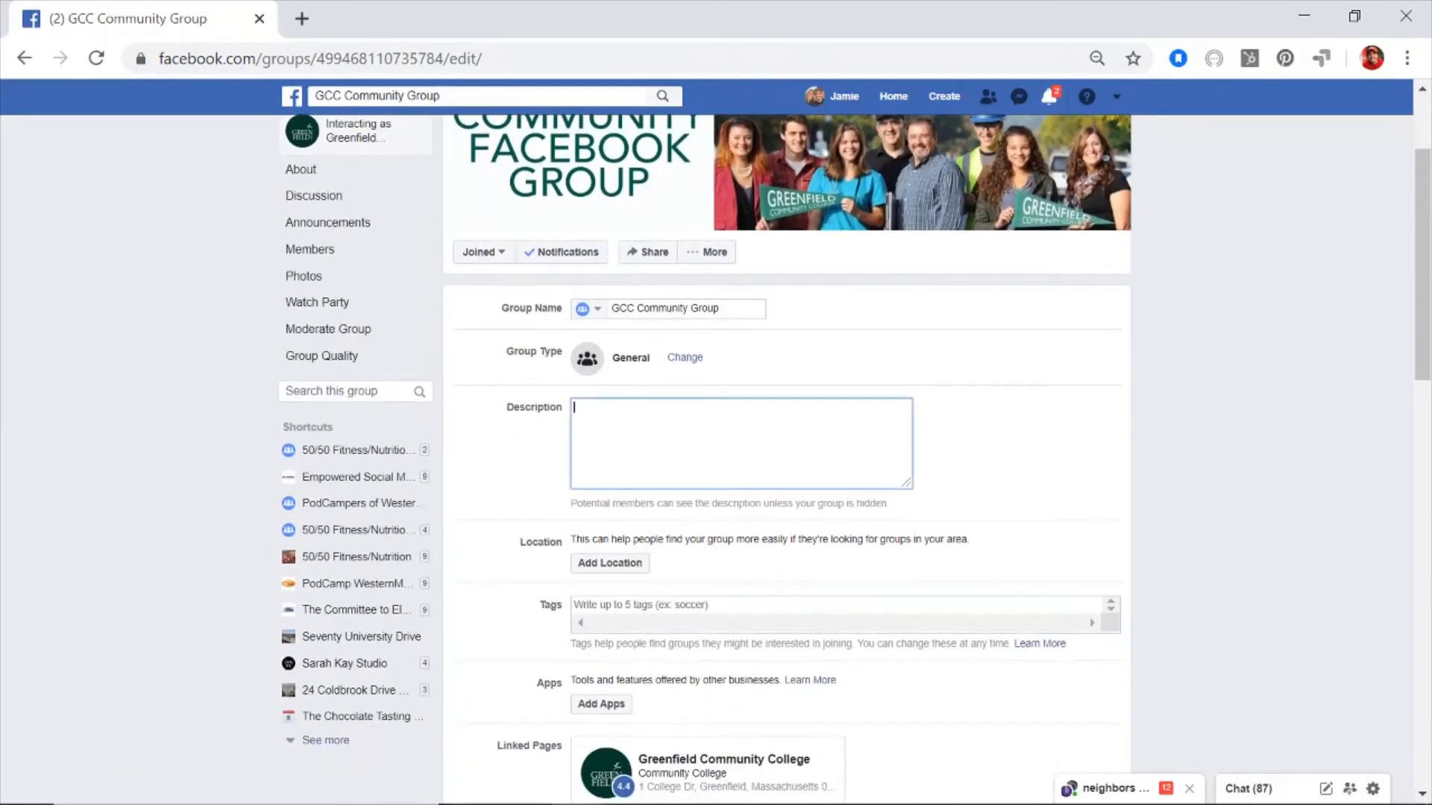
text(This group was created to support our stud)
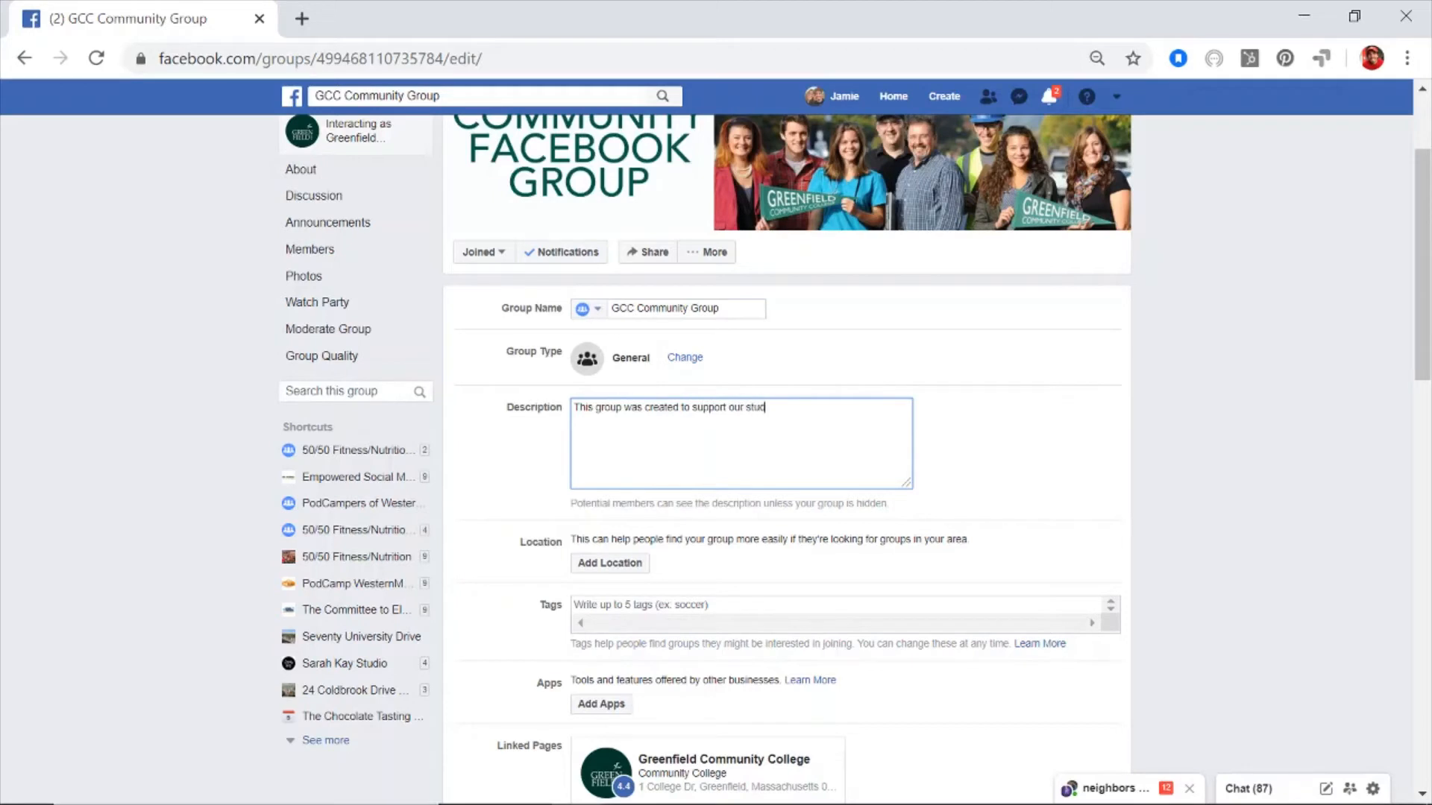
text(ents, faculty, alumni and community the)
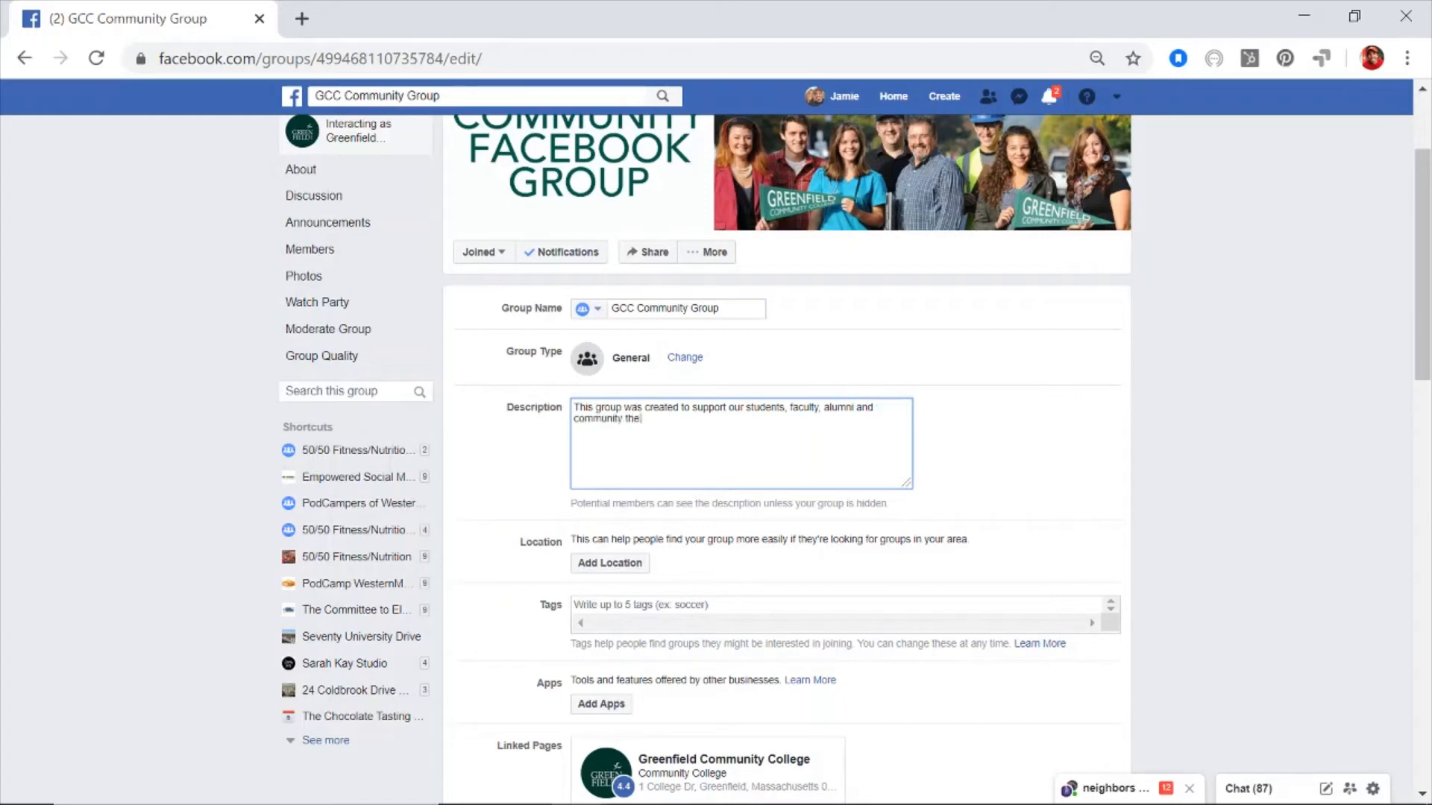
key(BackSpace)
key(BackSpace)
text(o the fullest)
- Add Greenfield, Massachusetts as the group's location and save it
scroll(486, 473, down, 1)
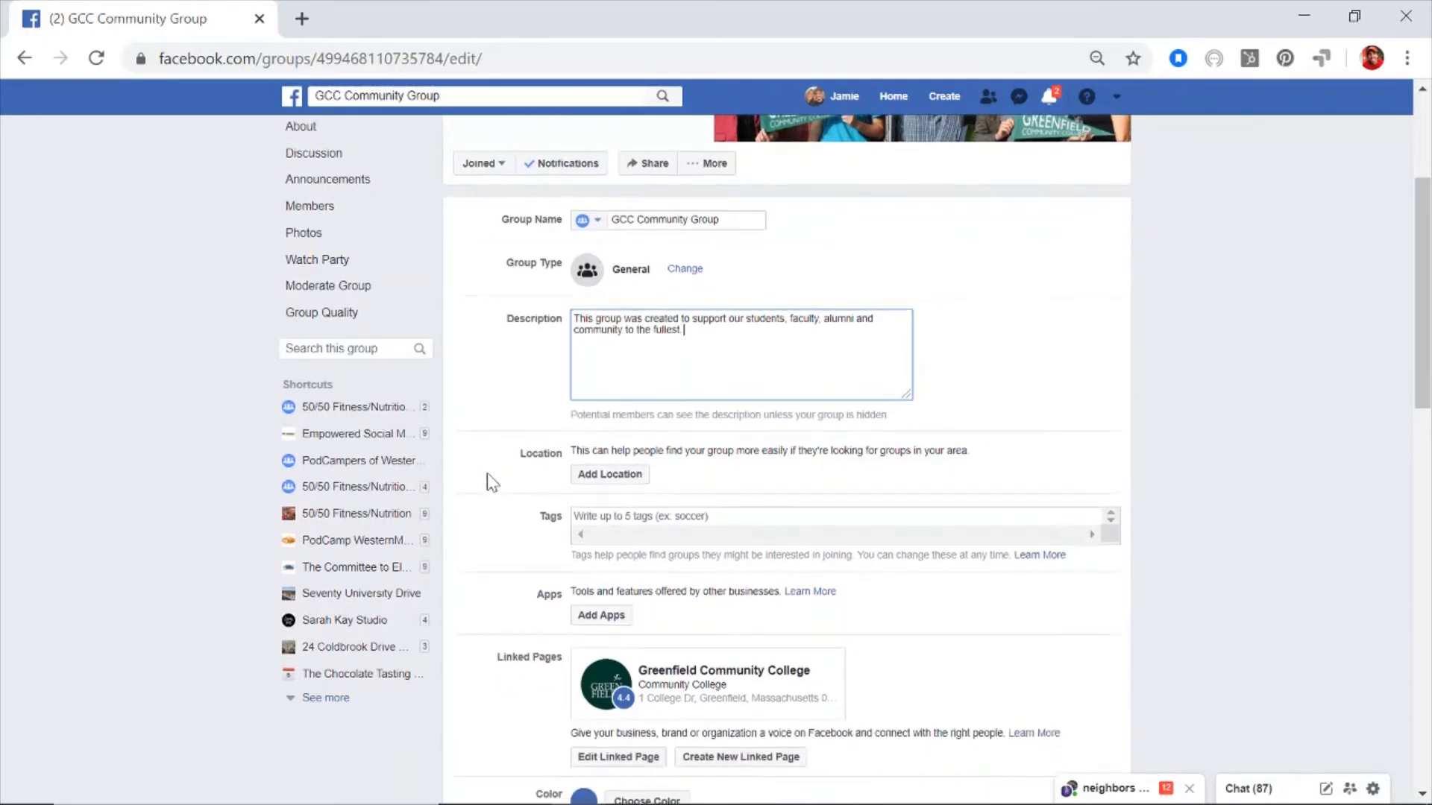
click(610, 477)
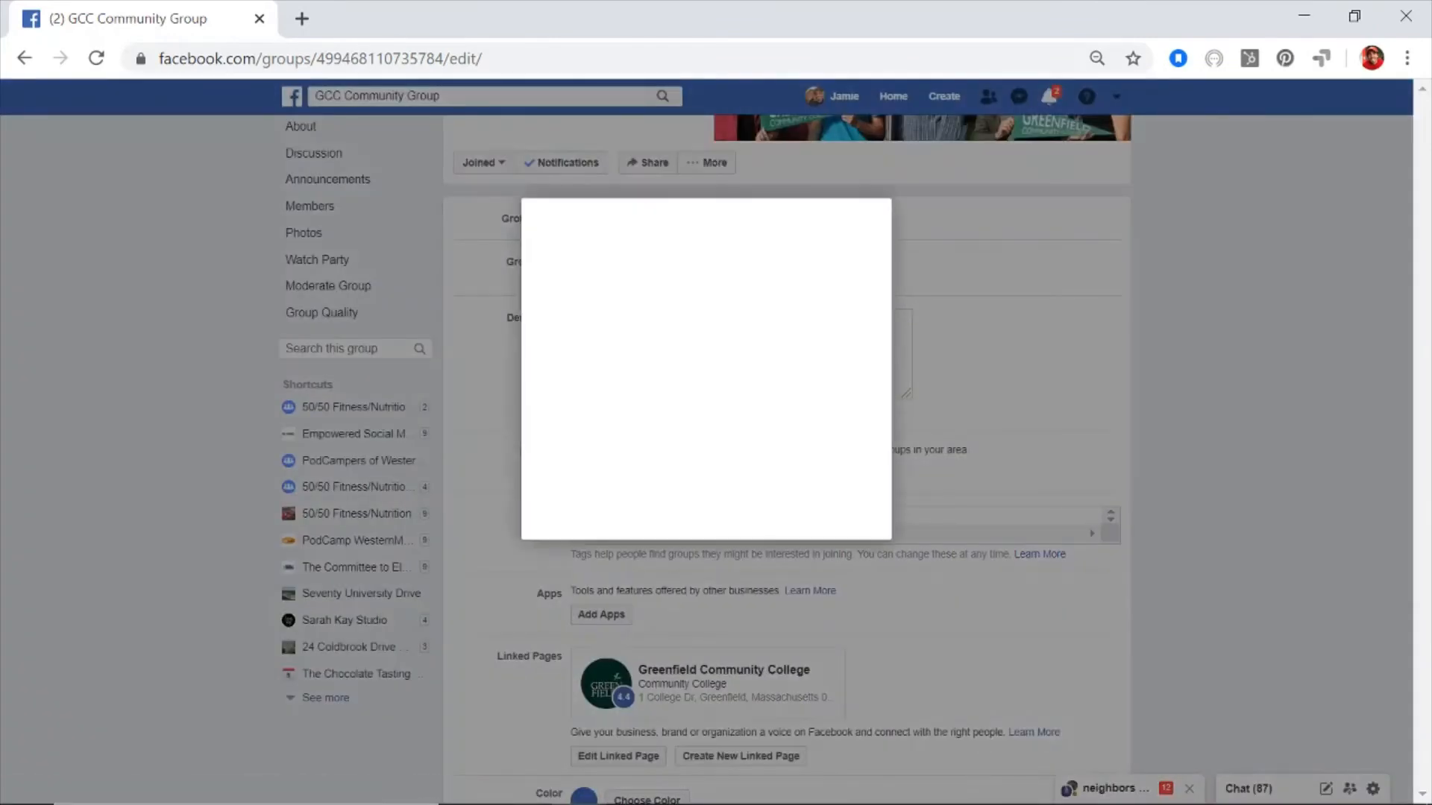
text(greenfield)
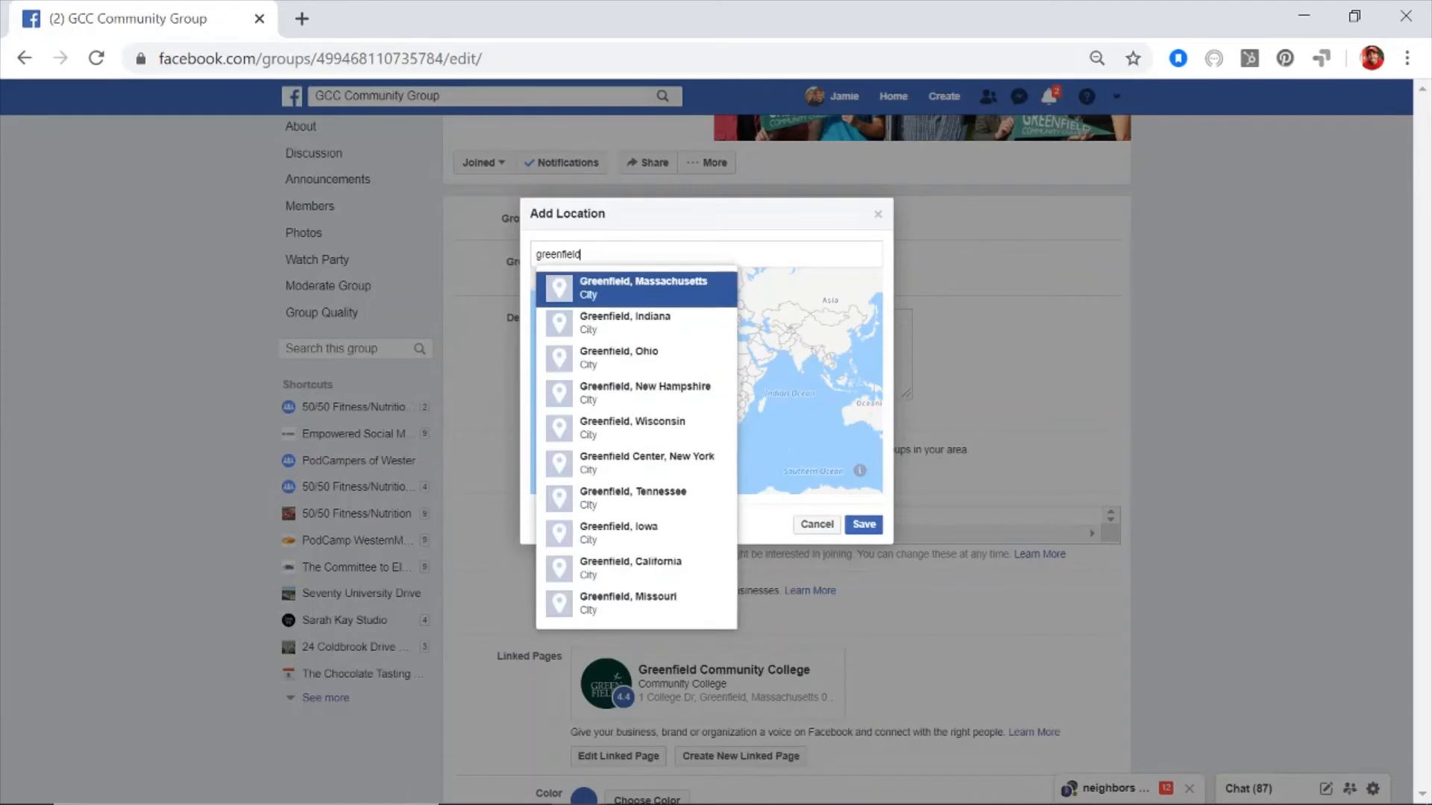
text( comm)
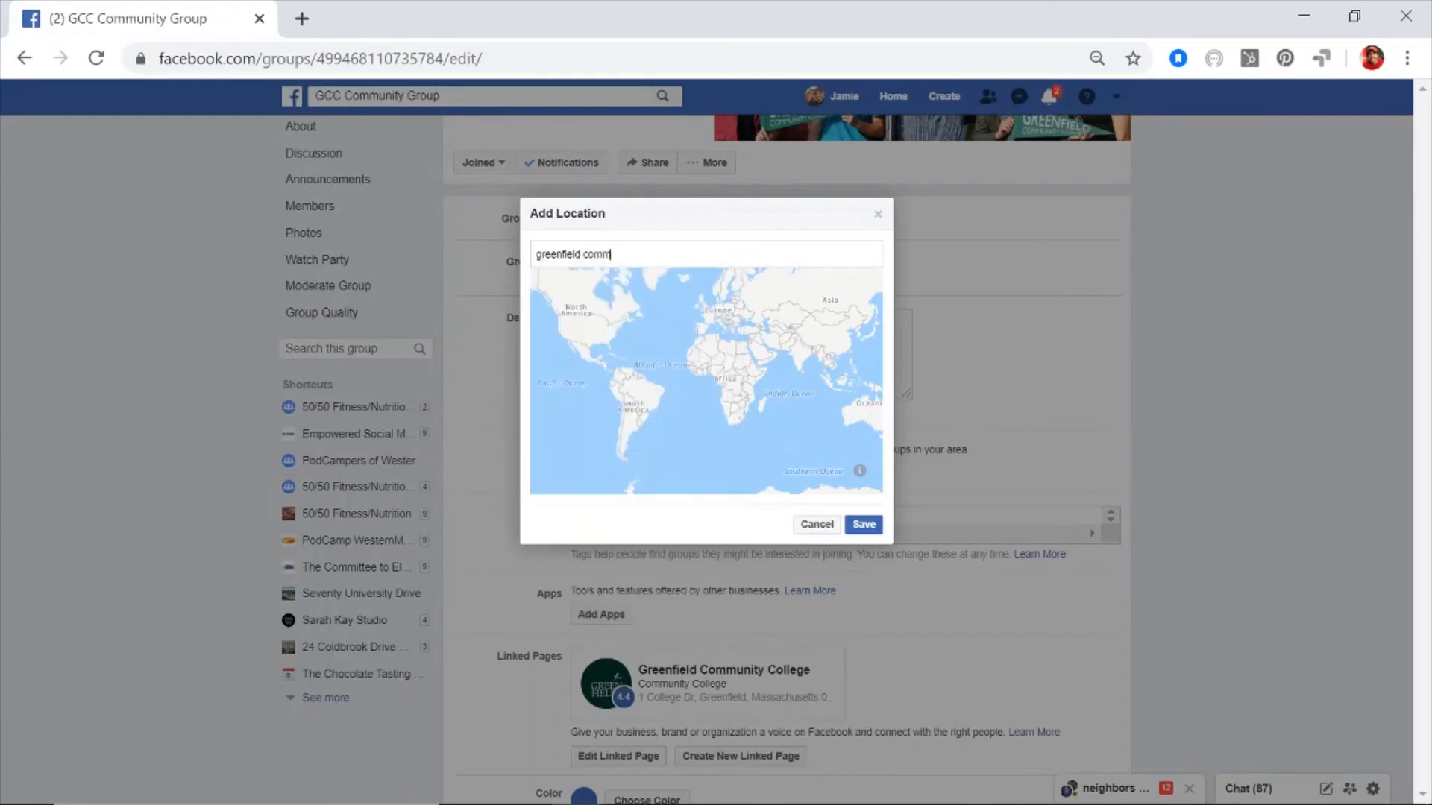
key(BackSpace)
key(BackSpace)
key(BackSpace)
key(BackSpace)
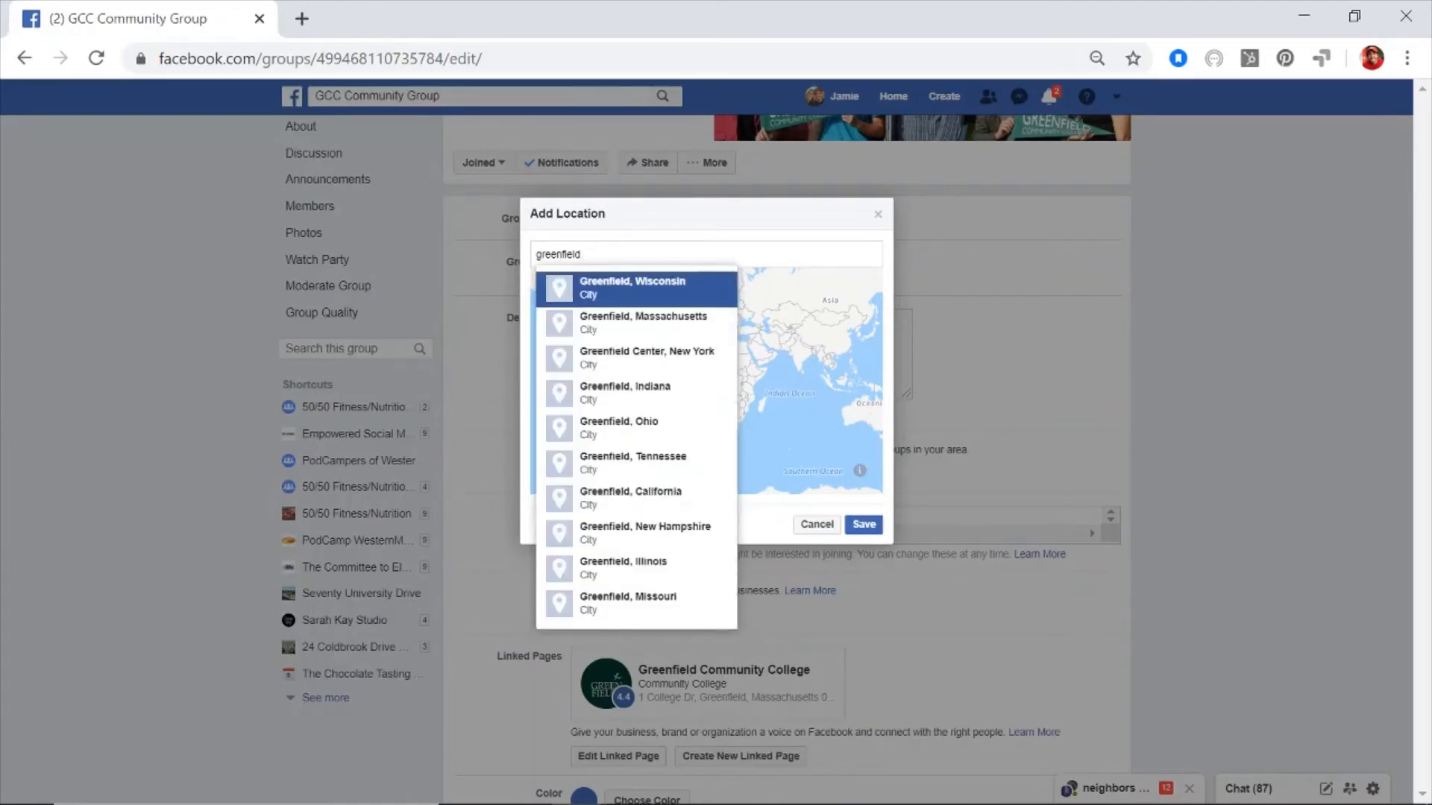
click(621, 322)
click(863, 525)
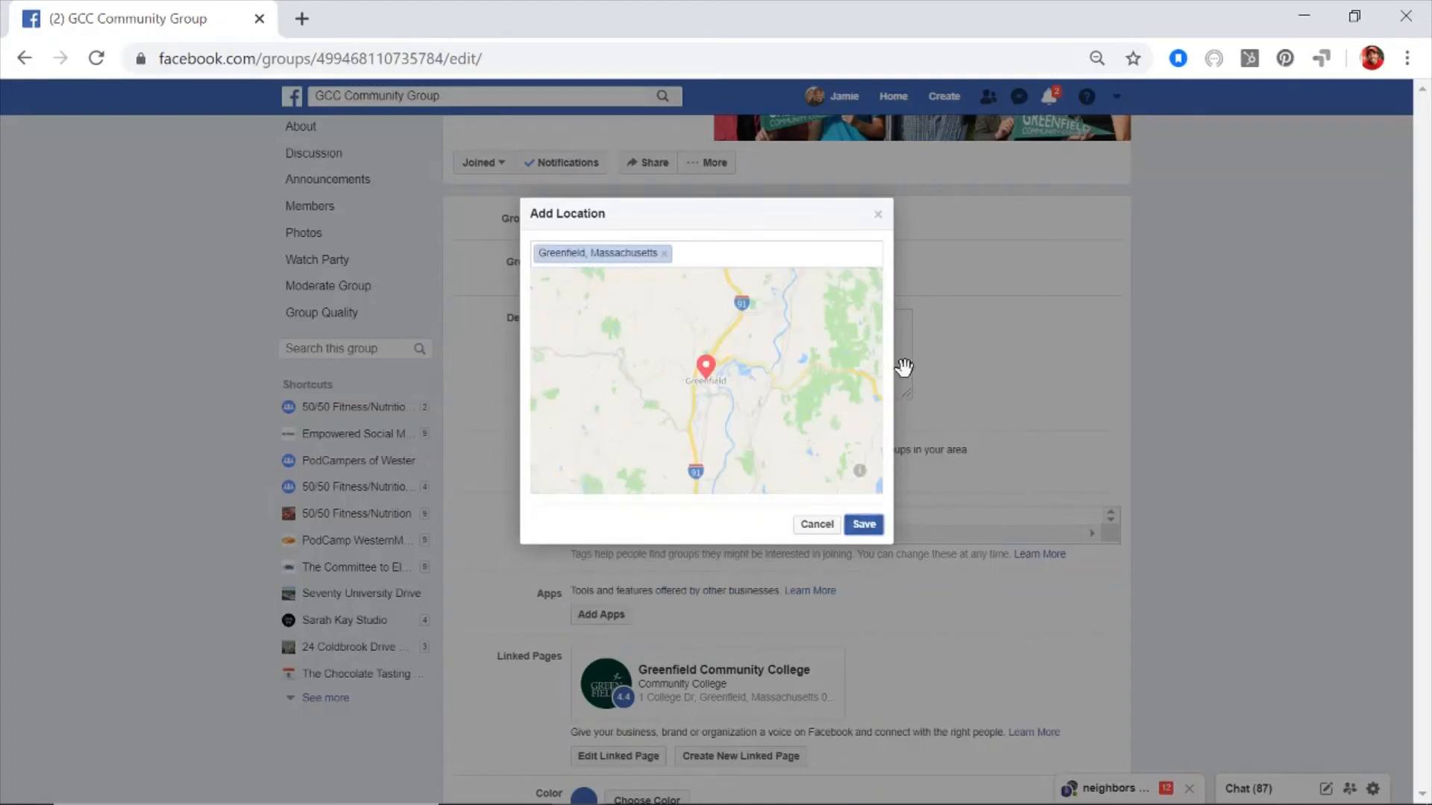
- Find tags with "comm" and add Greenfield Community College as a group tag
scroll(737, 491, down, 2)
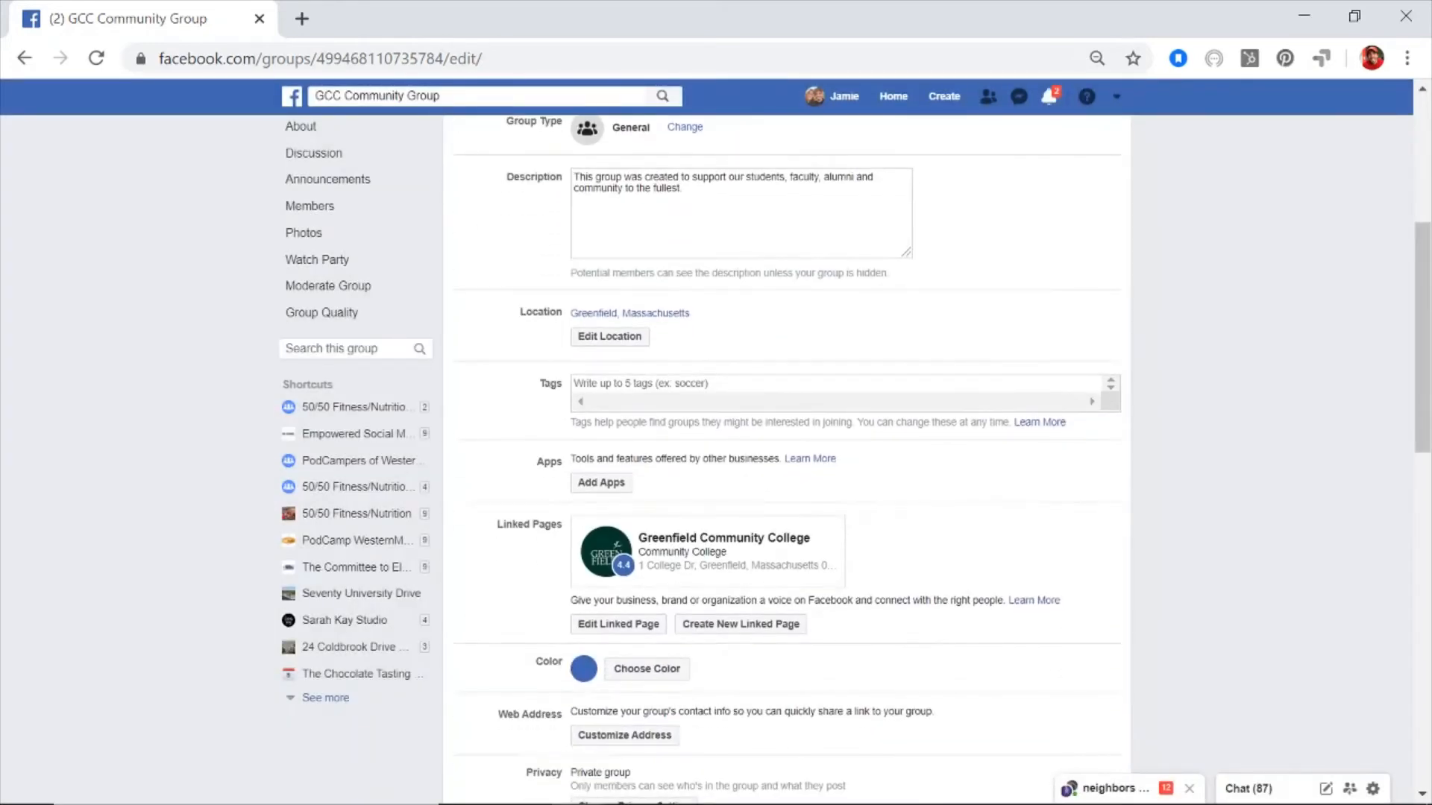
click(641, 383)
text(comm)
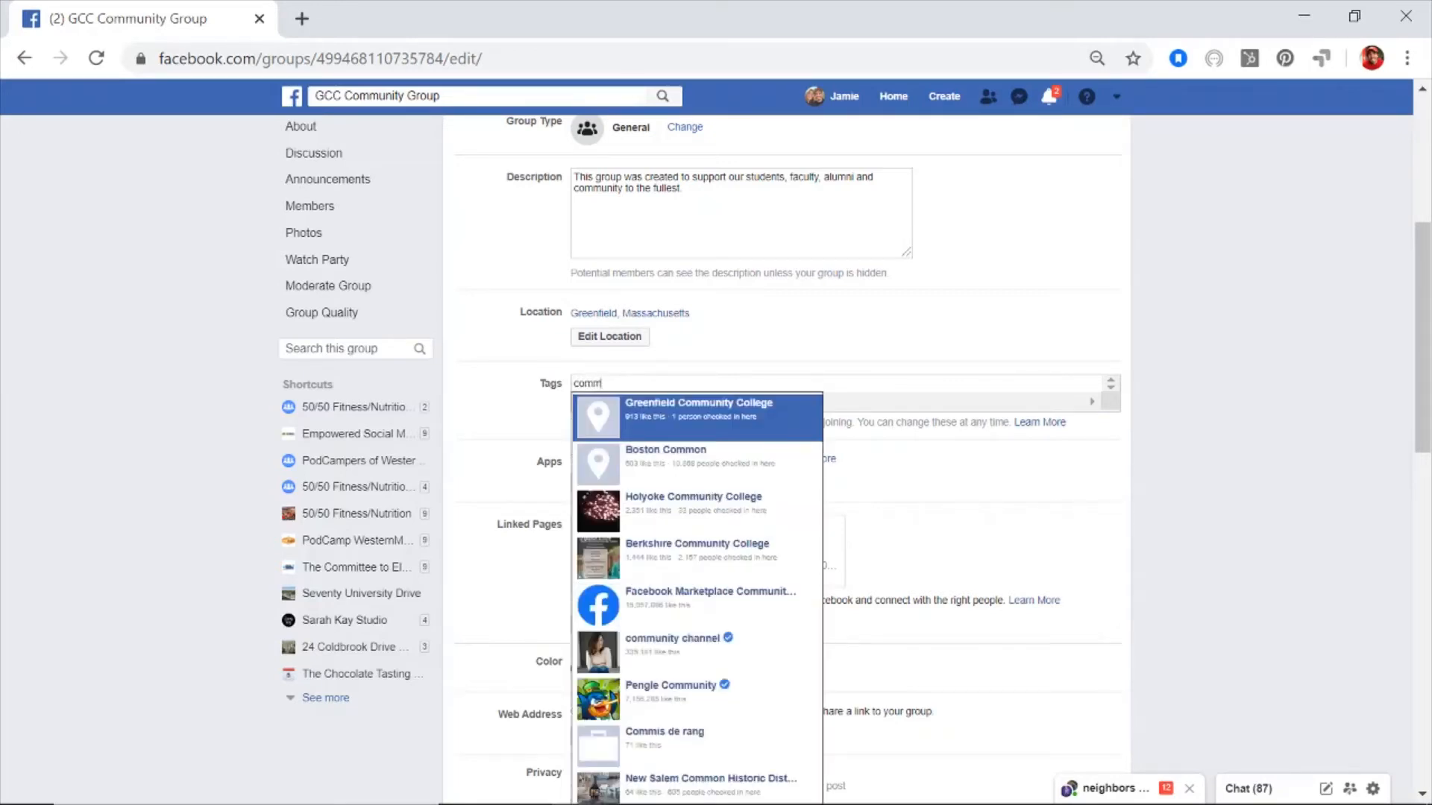
click(683, 422)
- Try to find a second group tag with "commu" and "alumni", leaving without choosing one
text(c)
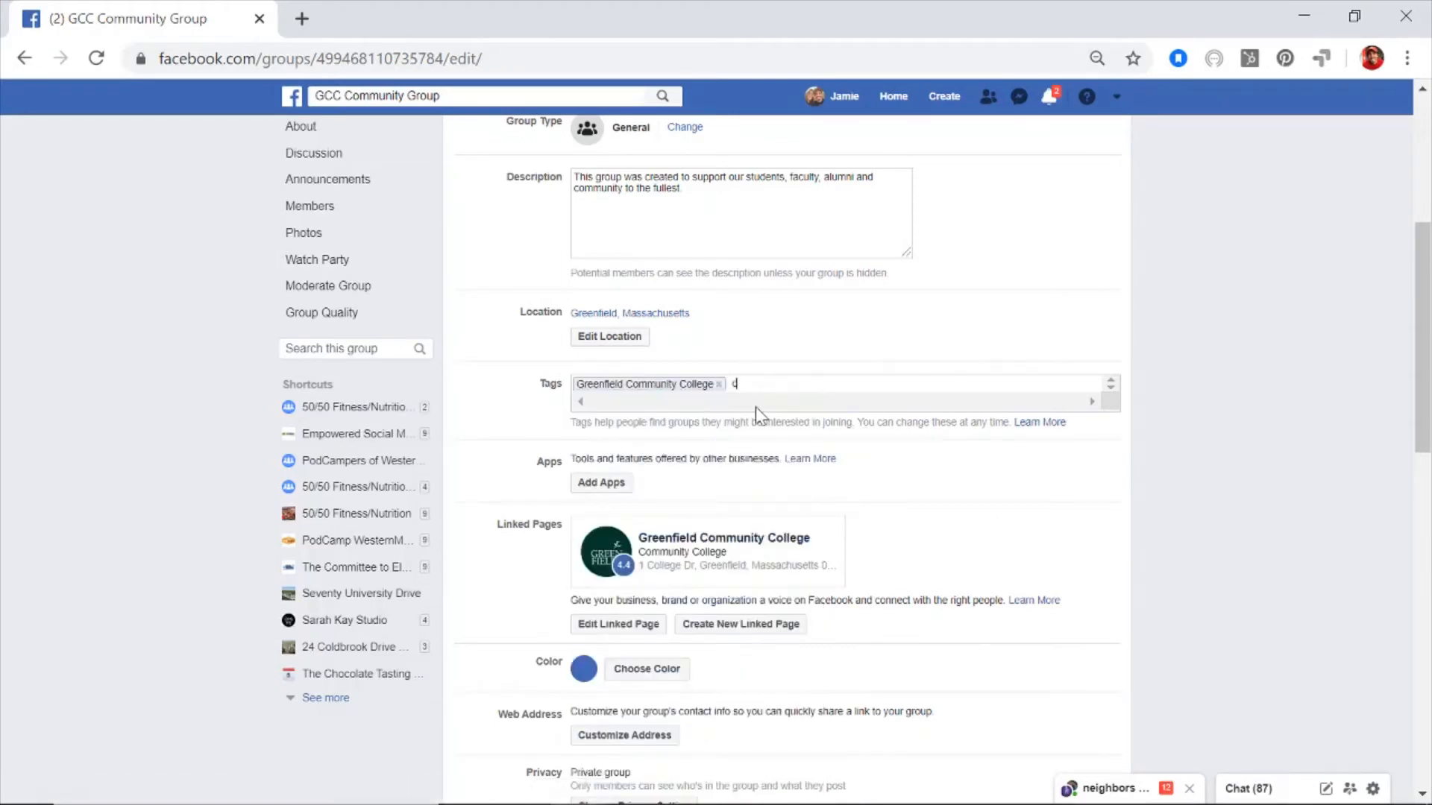
text(ommu)
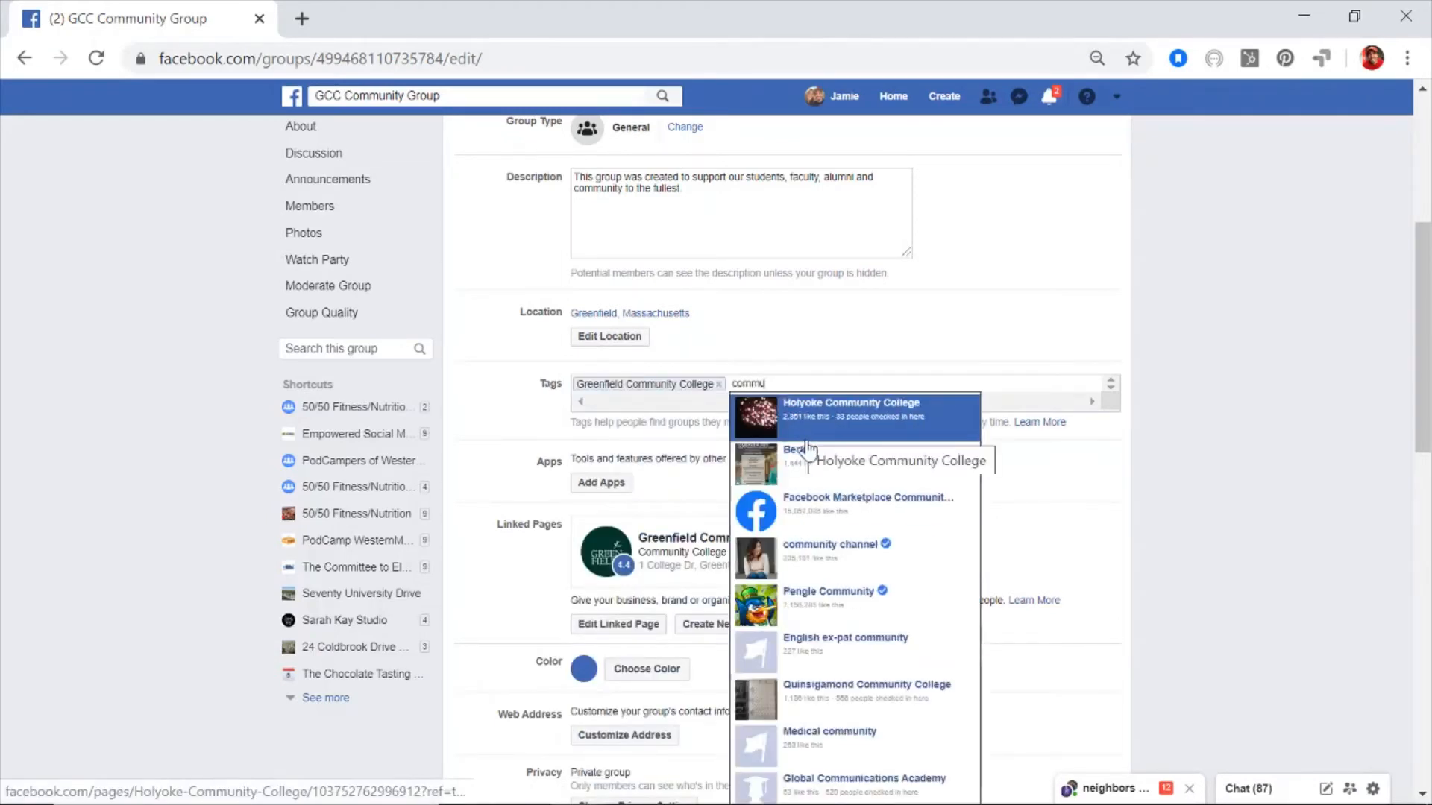
scroll(857, 477, down, 1)
scroll(860, 568, up, 2)
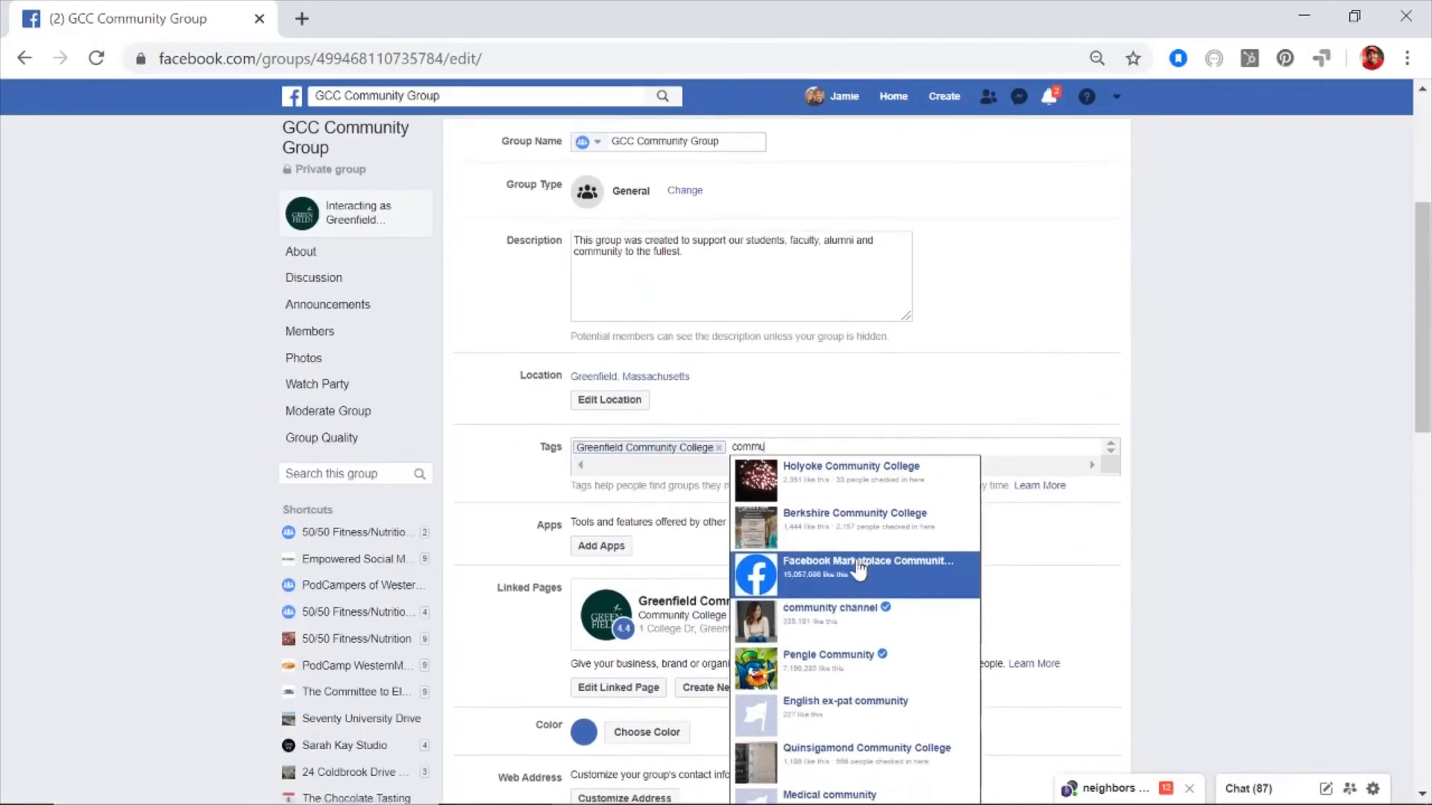
key(BackSpace)
key(BackSpace)
key(BackSpace)
key(BackSpace)
key(BackSpace)
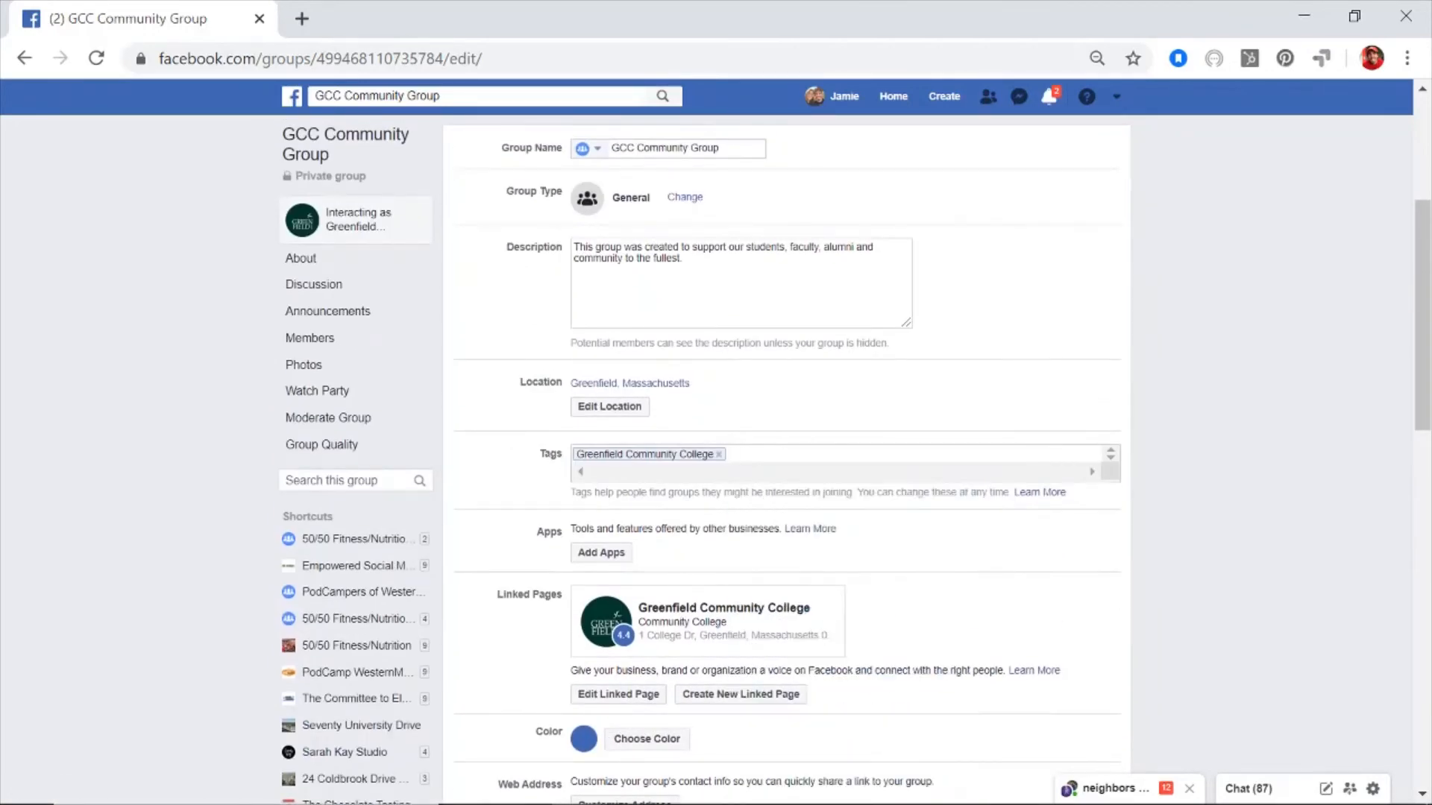
text(alumni)
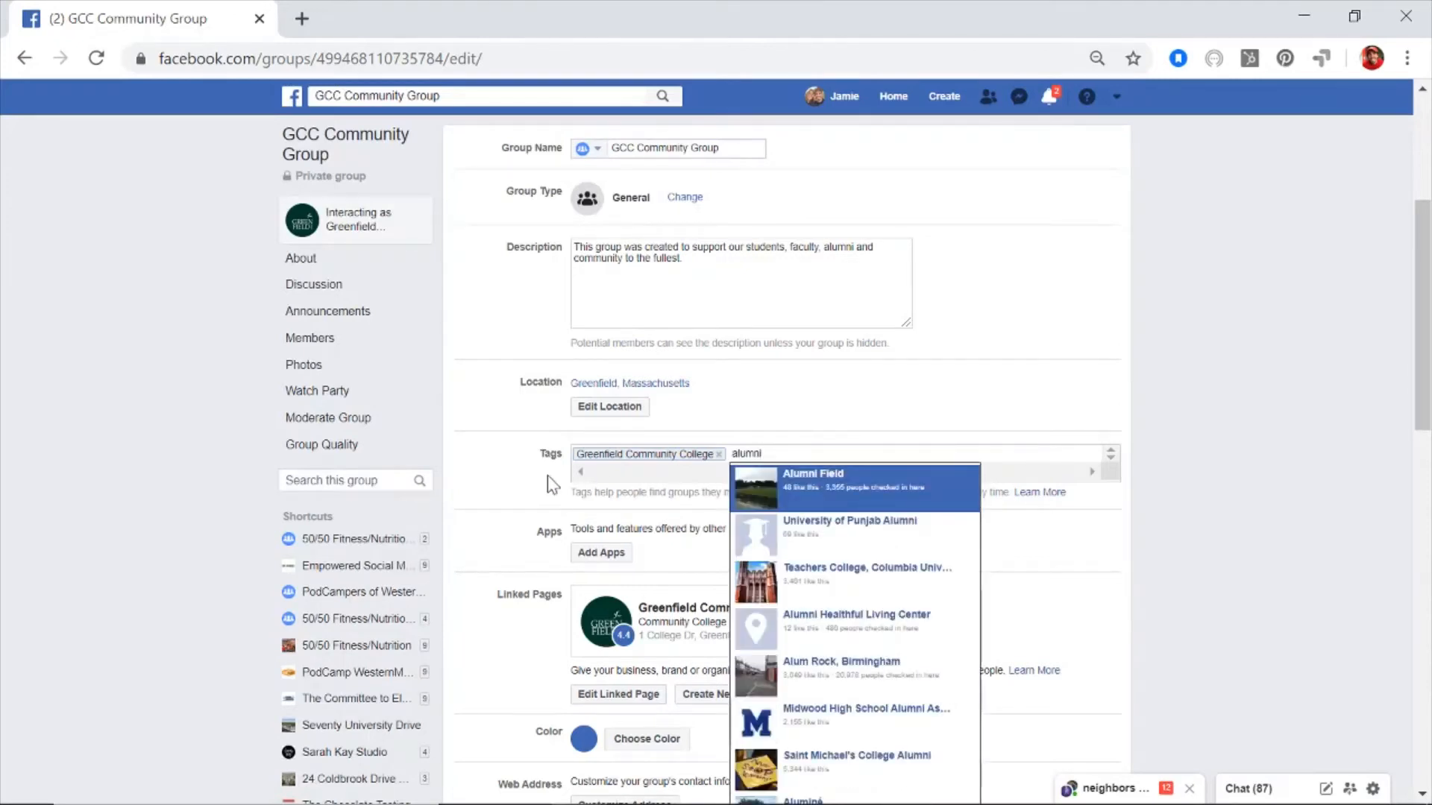
click(502, 460)
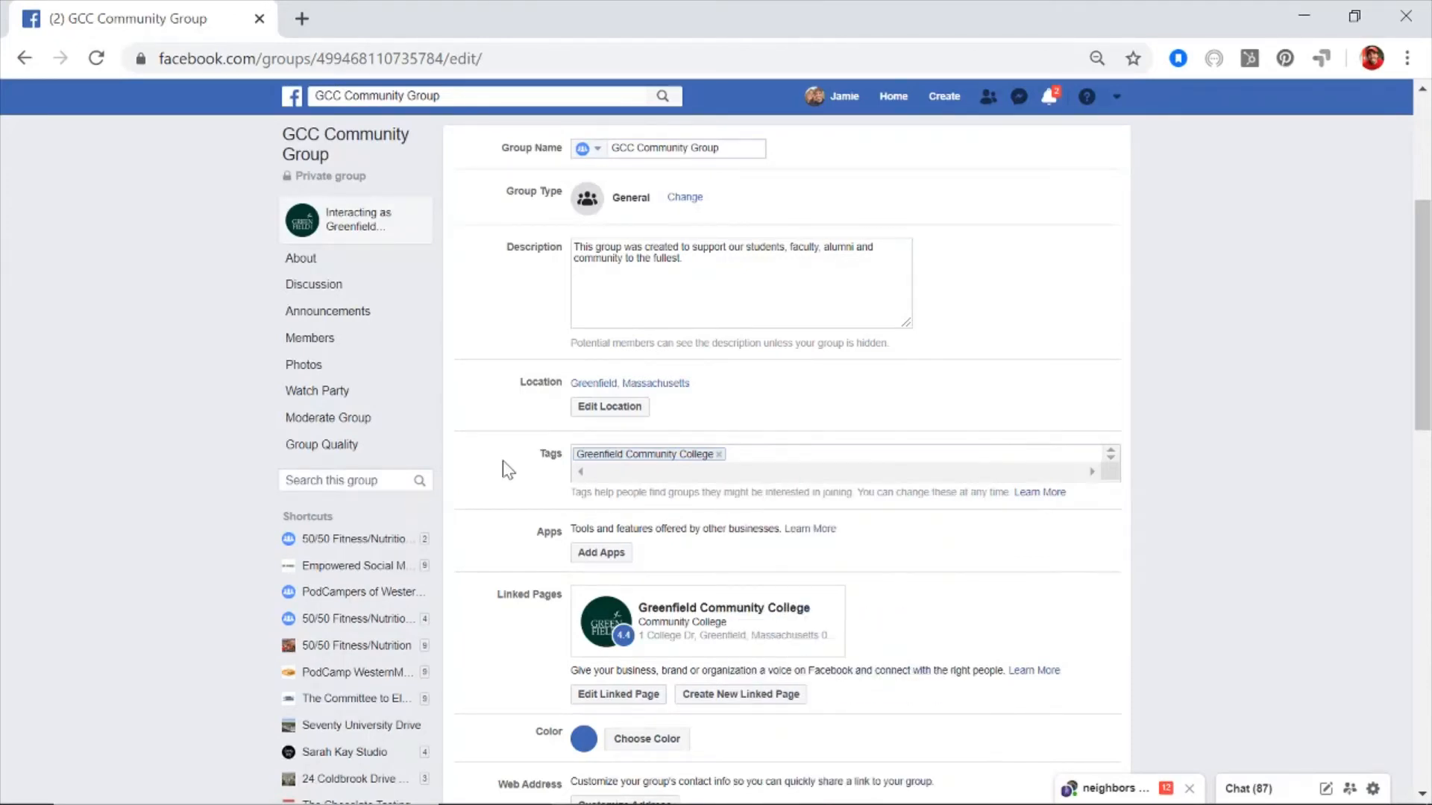
- Set the group's color to light green and apply it
scroll(507, 470, down, 2)
scroll(503, 466, down, 3)
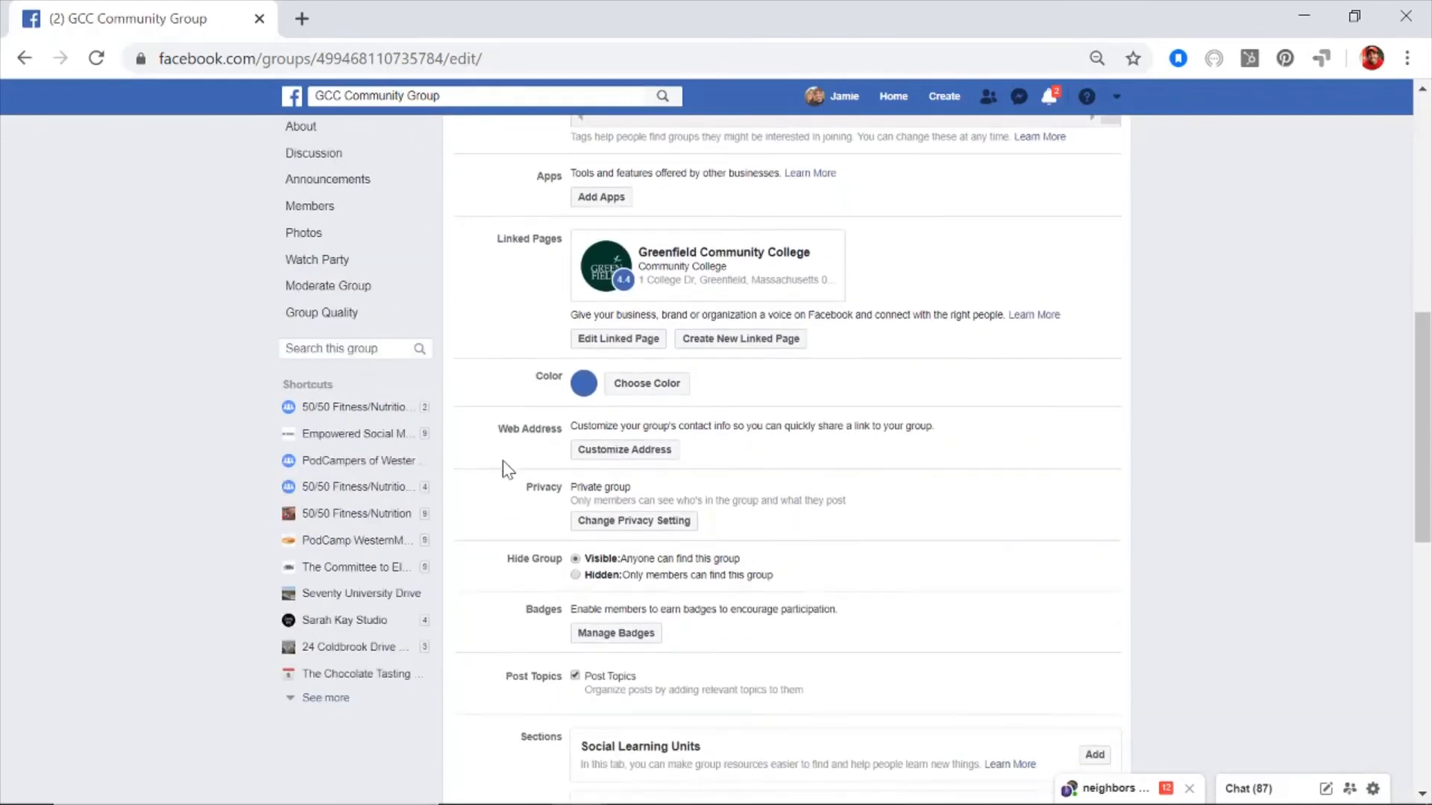
click(649, 386)
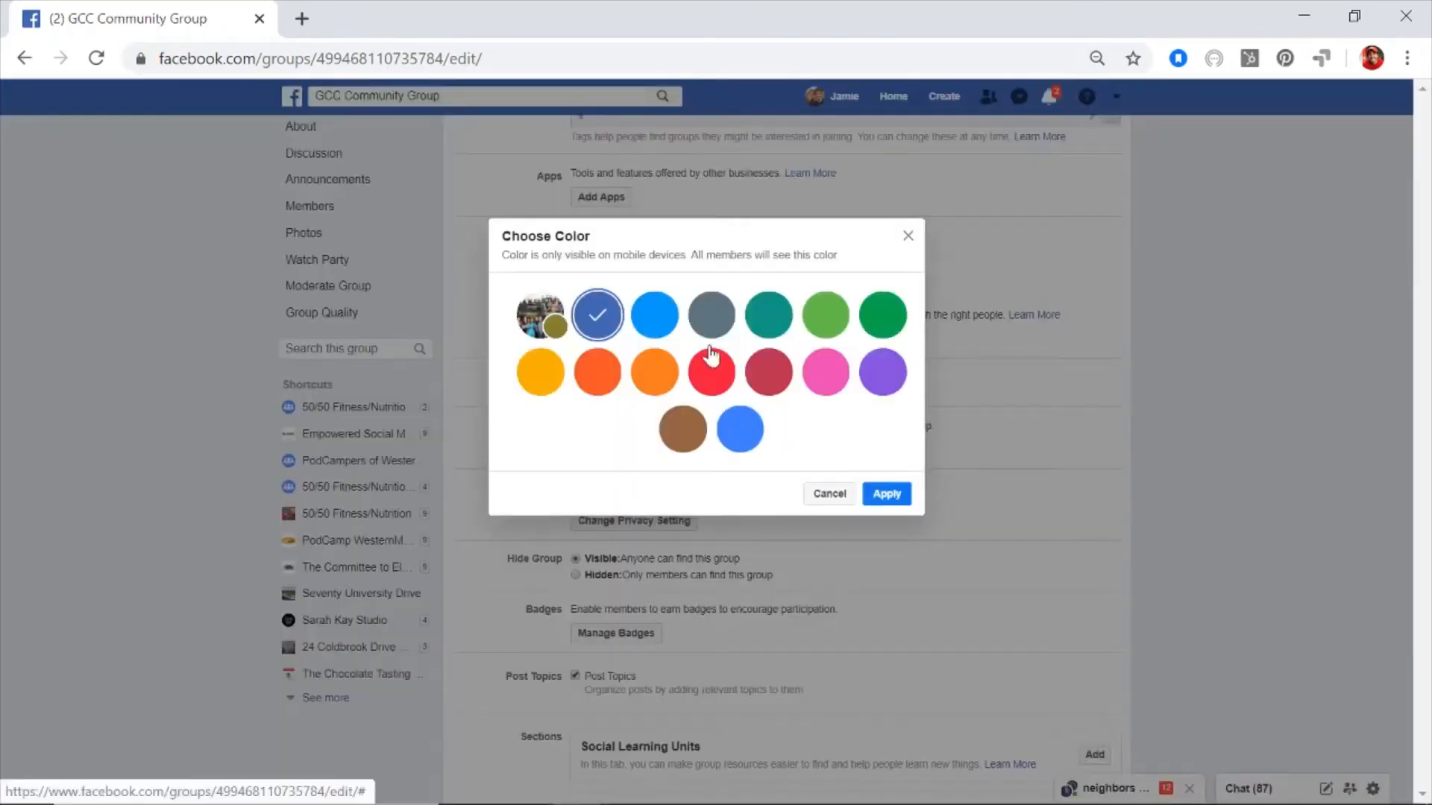
click(828, 317)
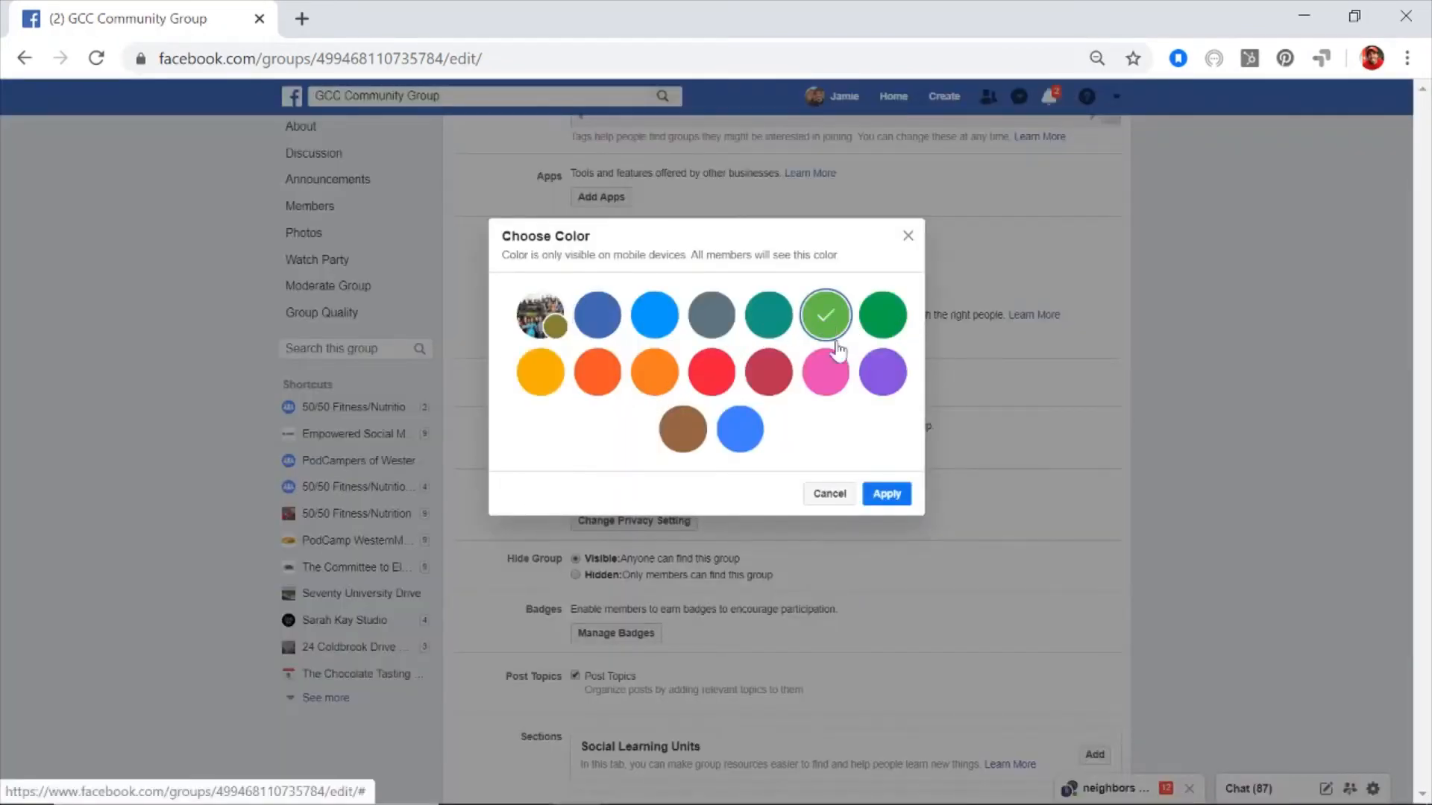
click(893, 495)
scroll(798, 494, down, 2)
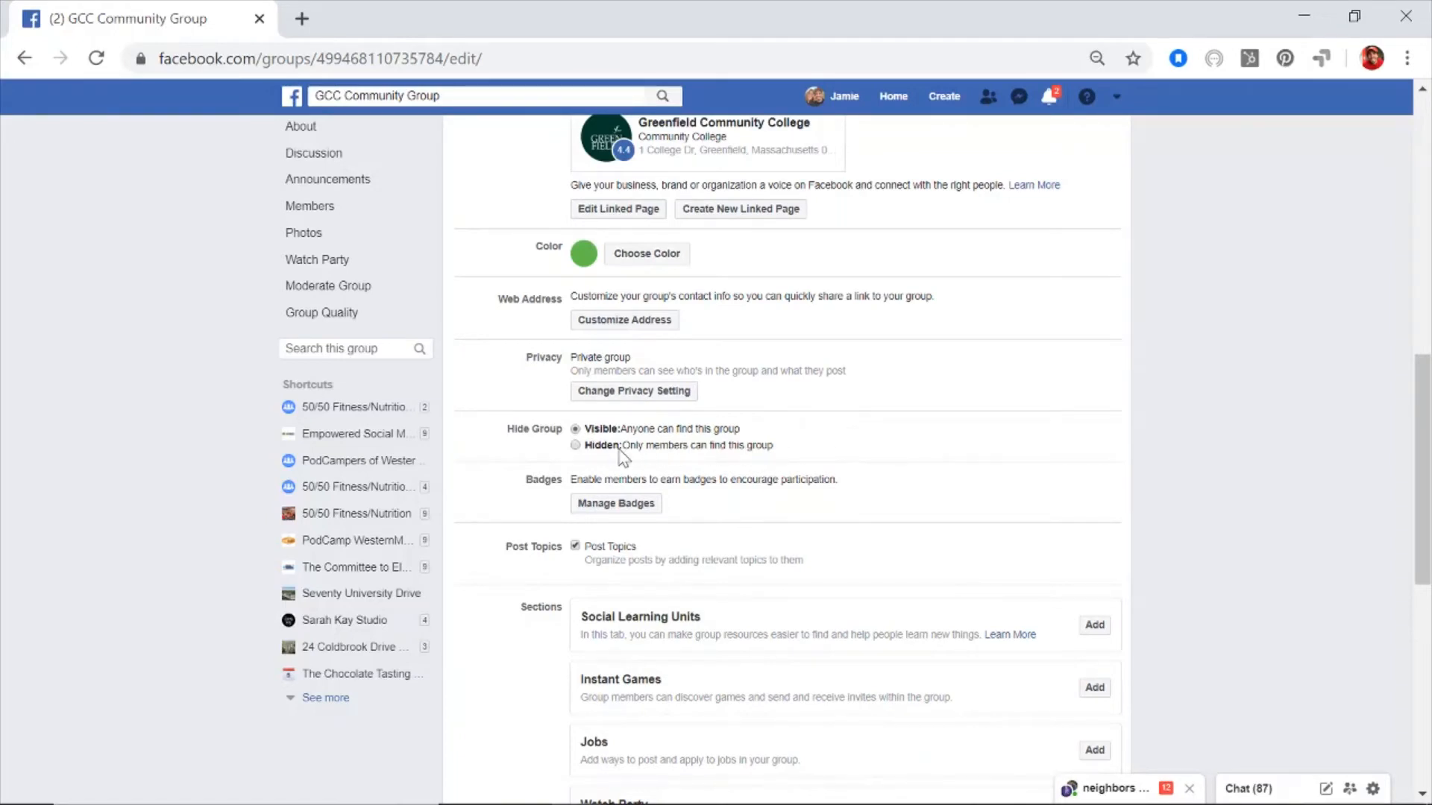
- Set the group to Hidden so that only members can find it
click(575, 446)
scroll(815, 495, down, 1)
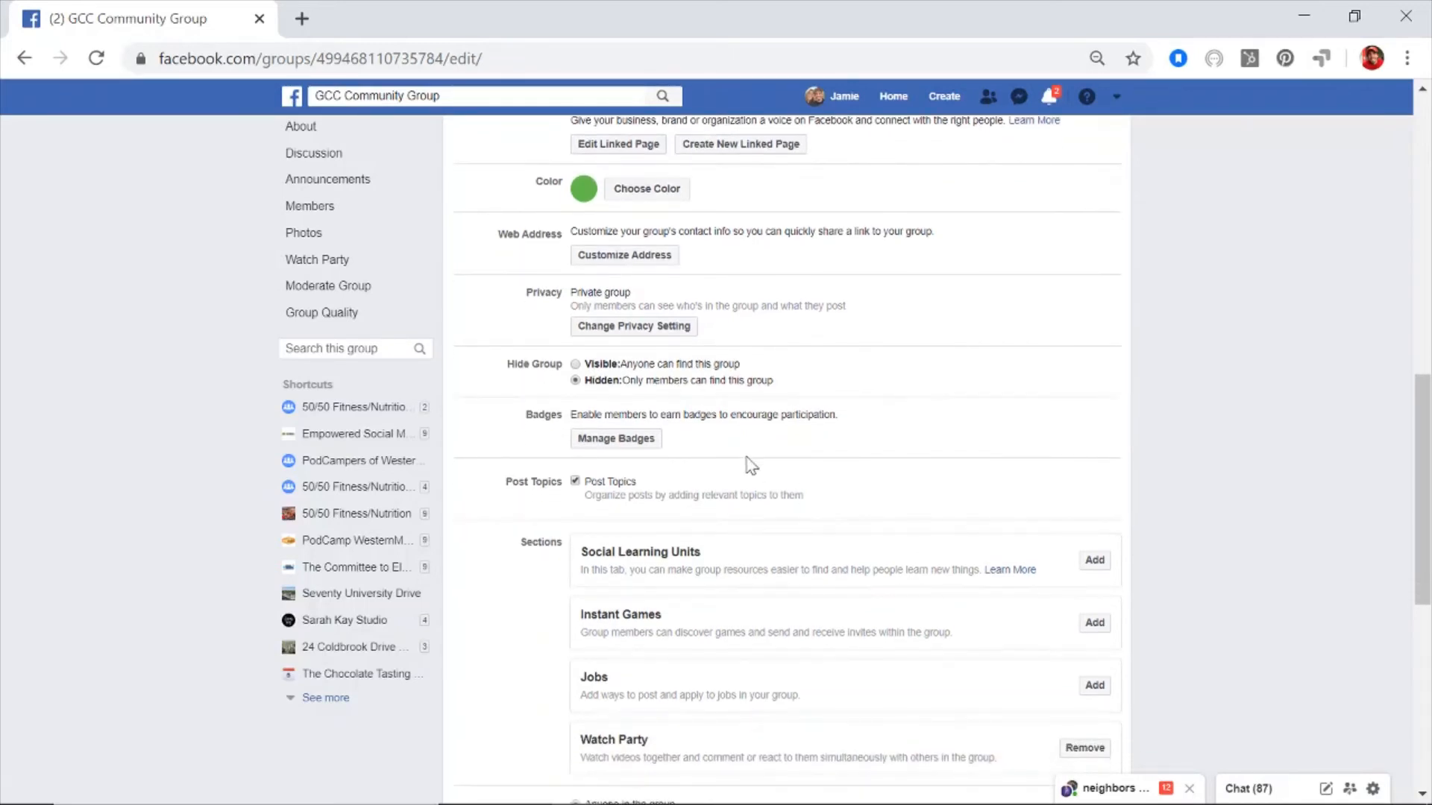
- Save the group's badge settings with the Founding Member badge enabled
click(597, 437)
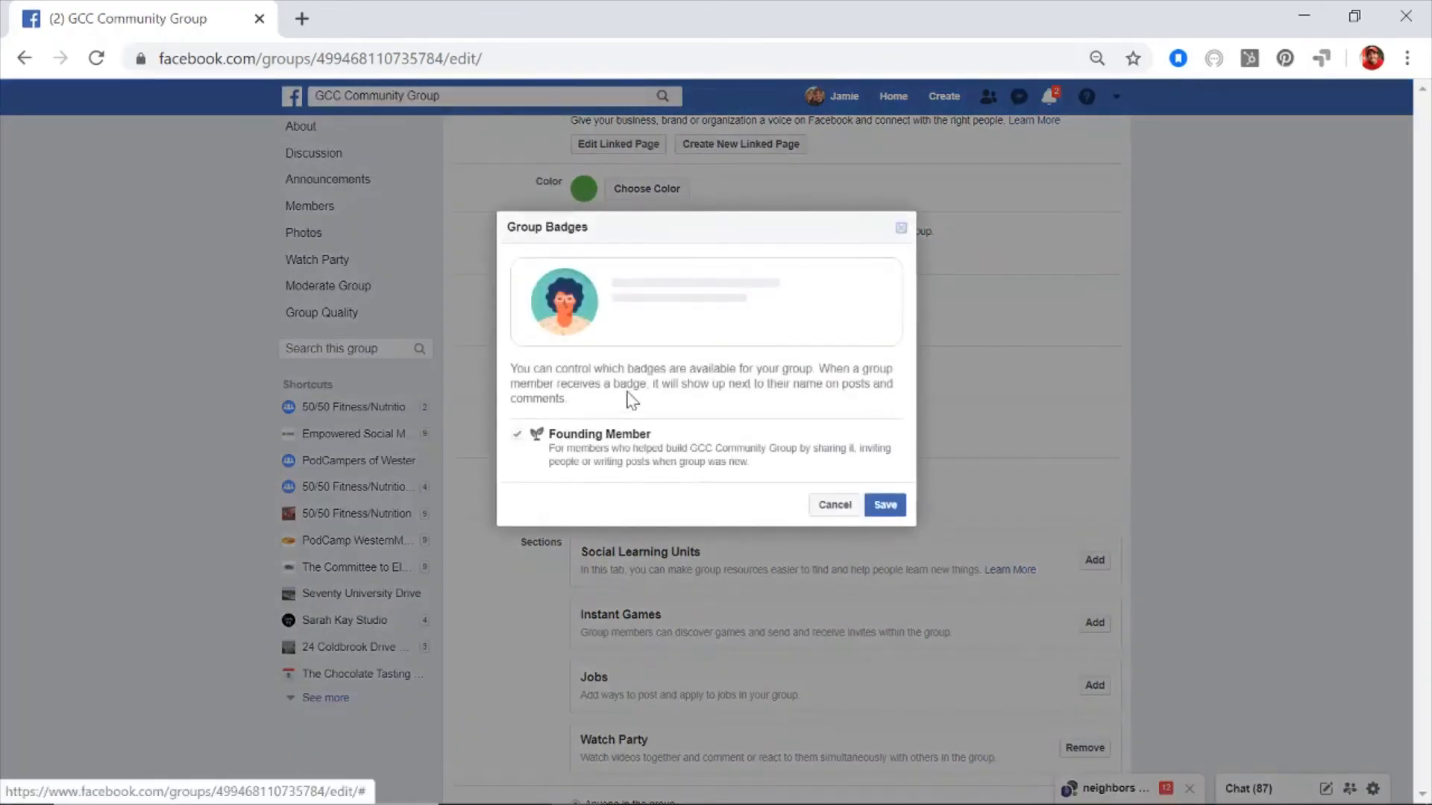
click(887, 507)
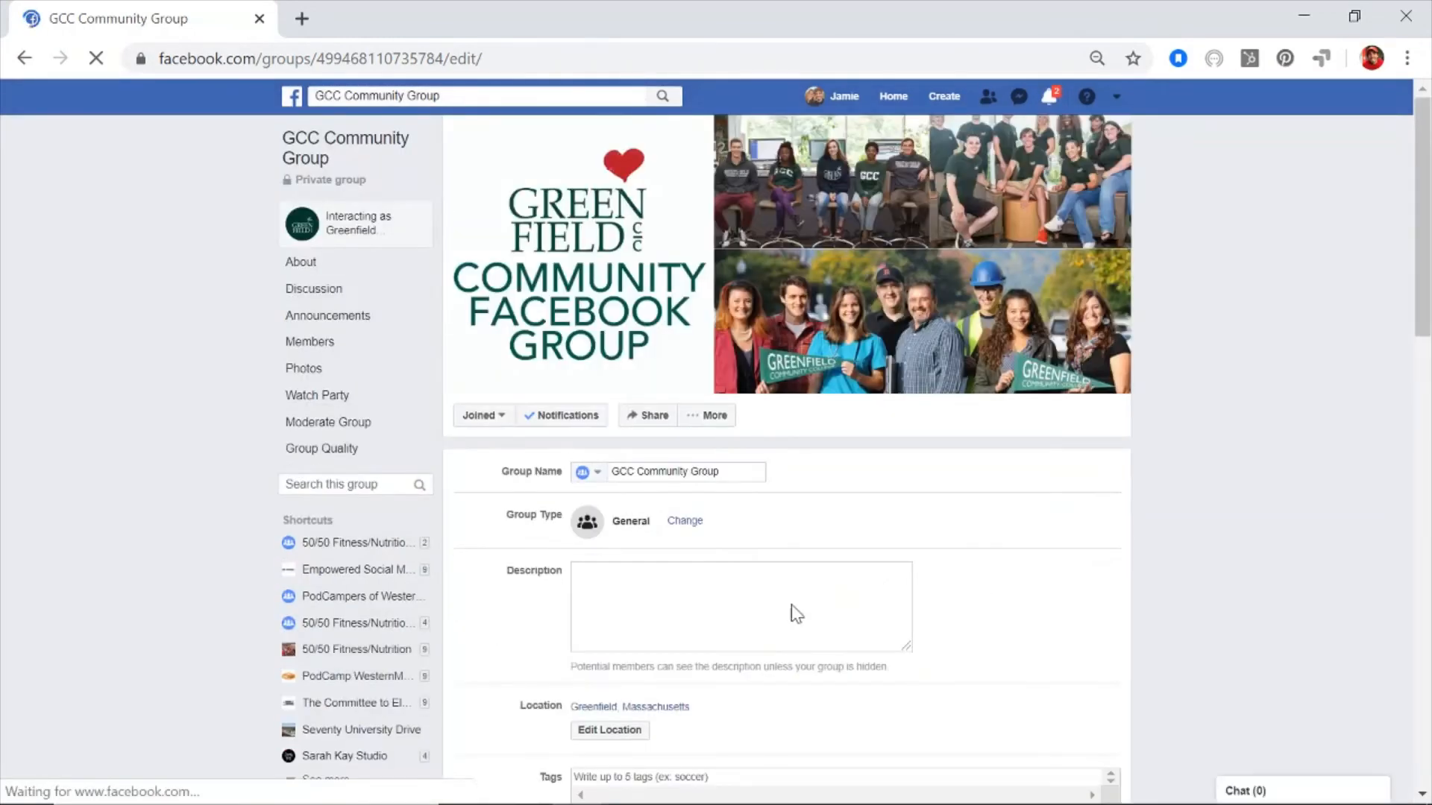
- Enter the group description "This group was created to support our students, faculty, alumni, and community to the fullest."
scroll(977, 613, down, 7)
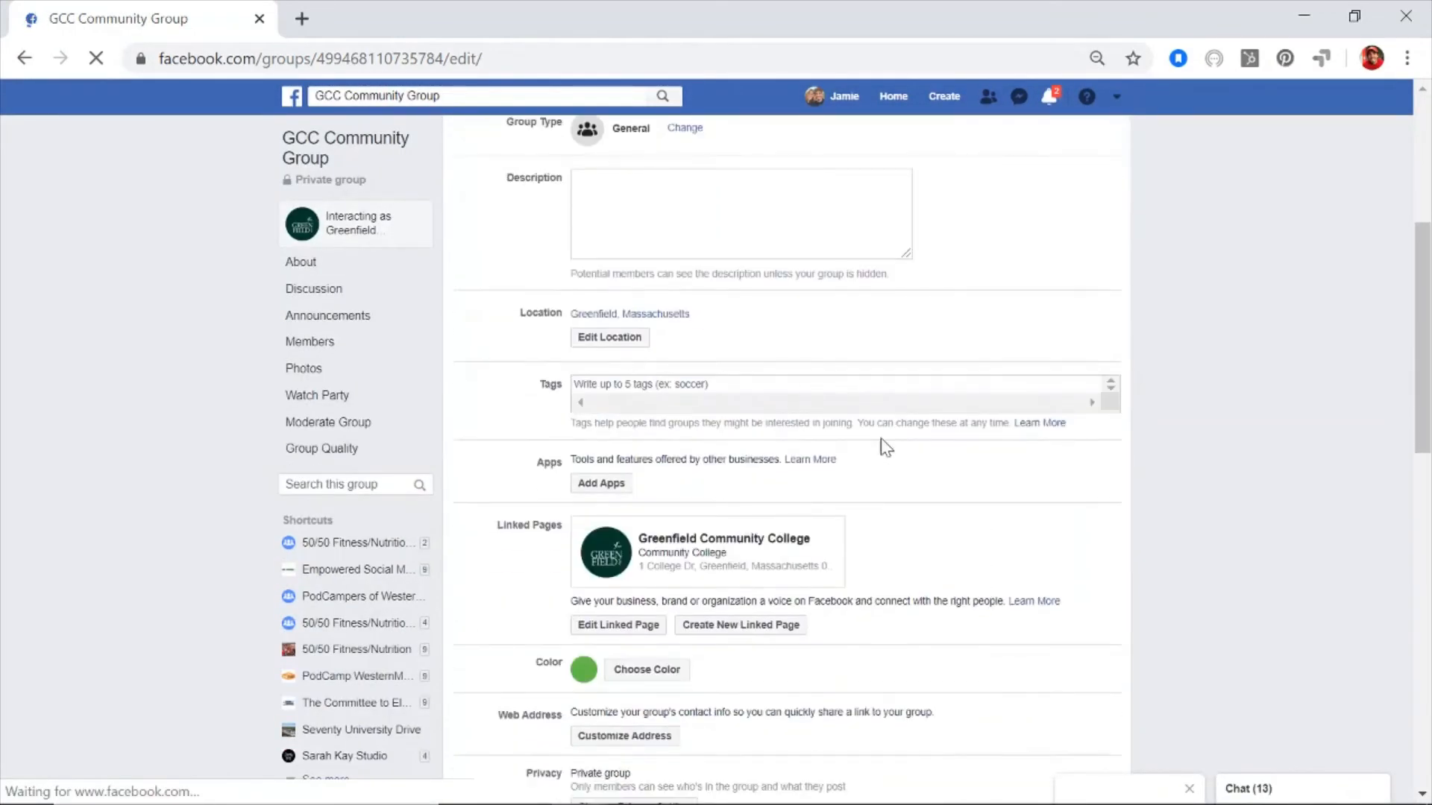
scroll(944, 552, down, 5)
scroll(944, 552, up, 3)
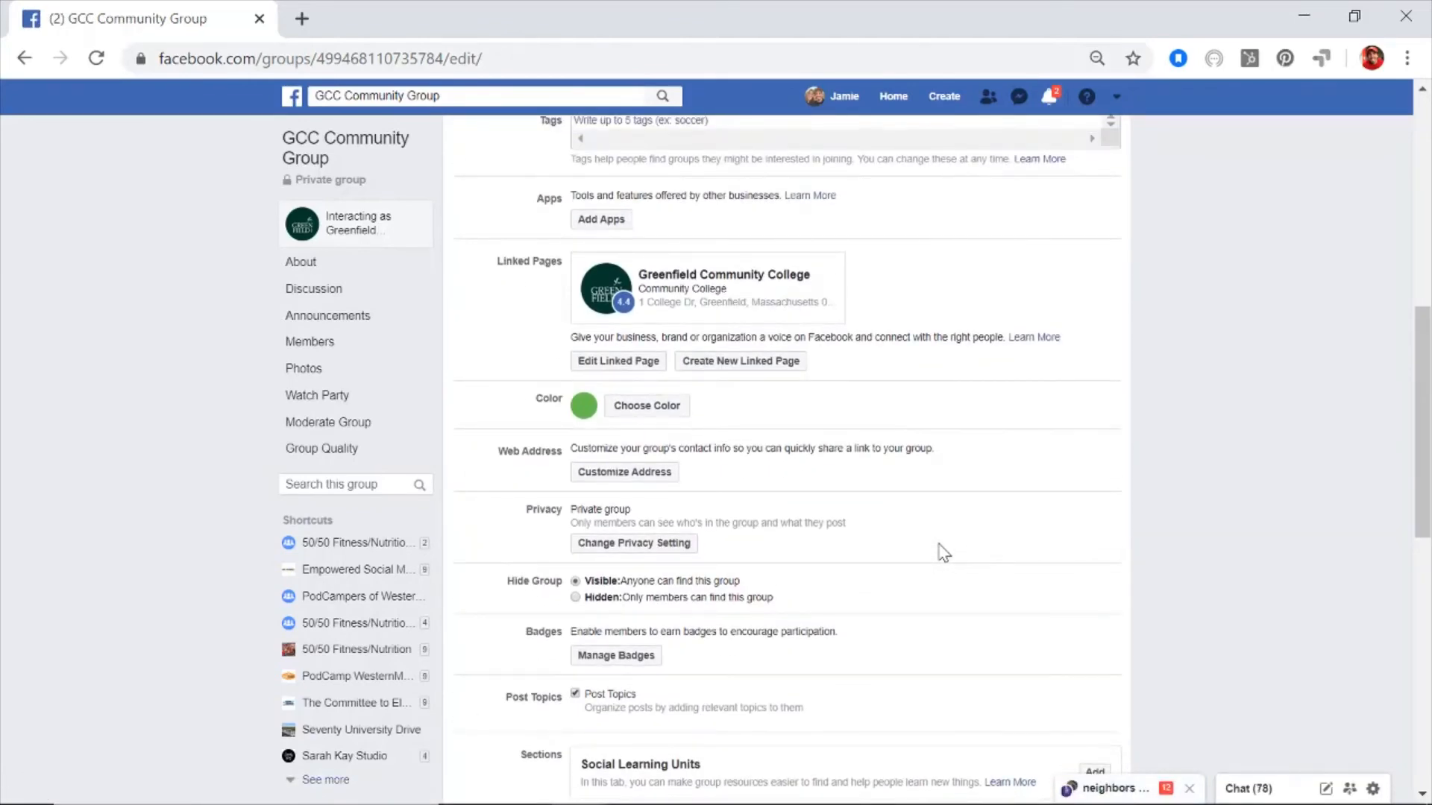
scroll(944, 552, up, 5)
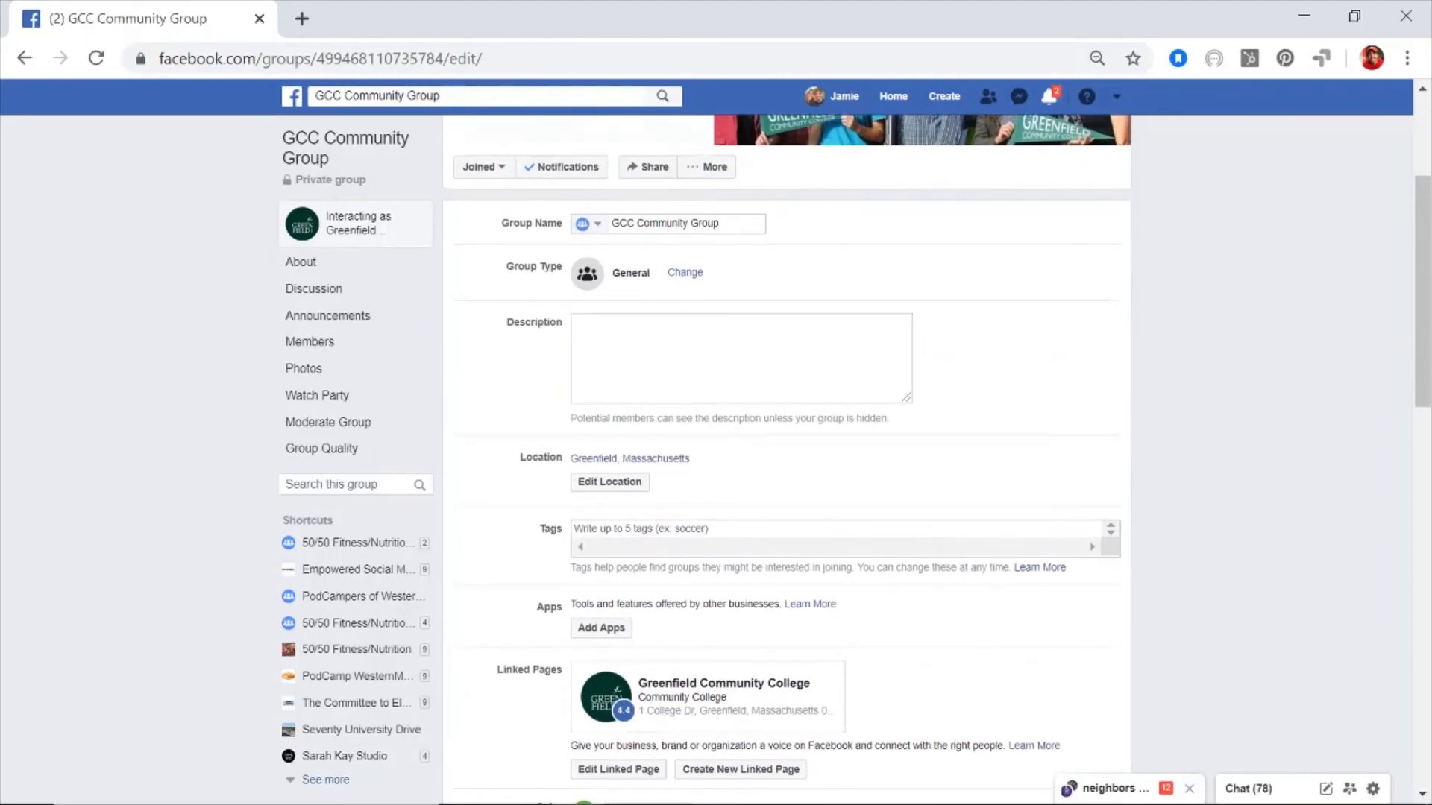
scroll(757, 358, down, 9)
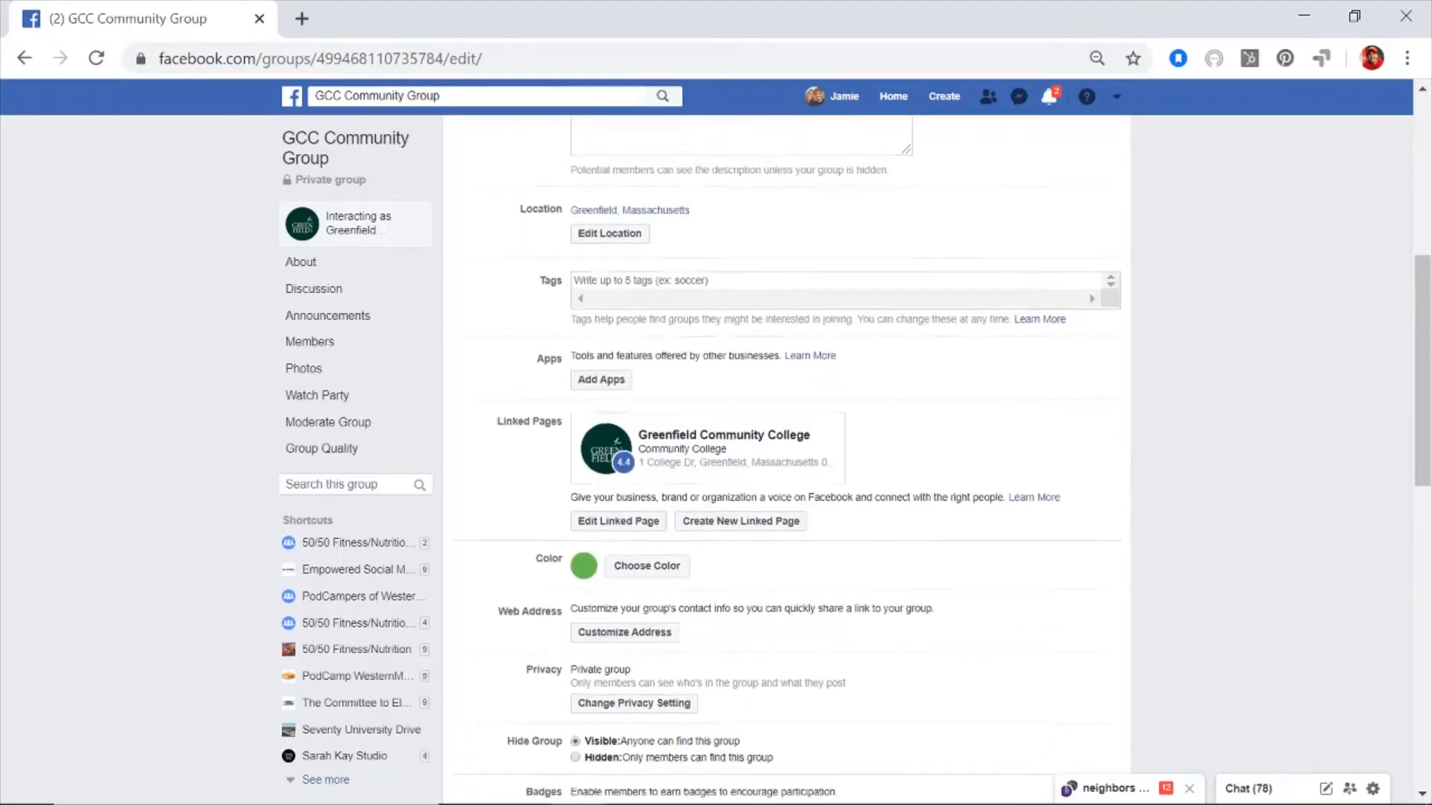
scroll(757, 357, up, 8)
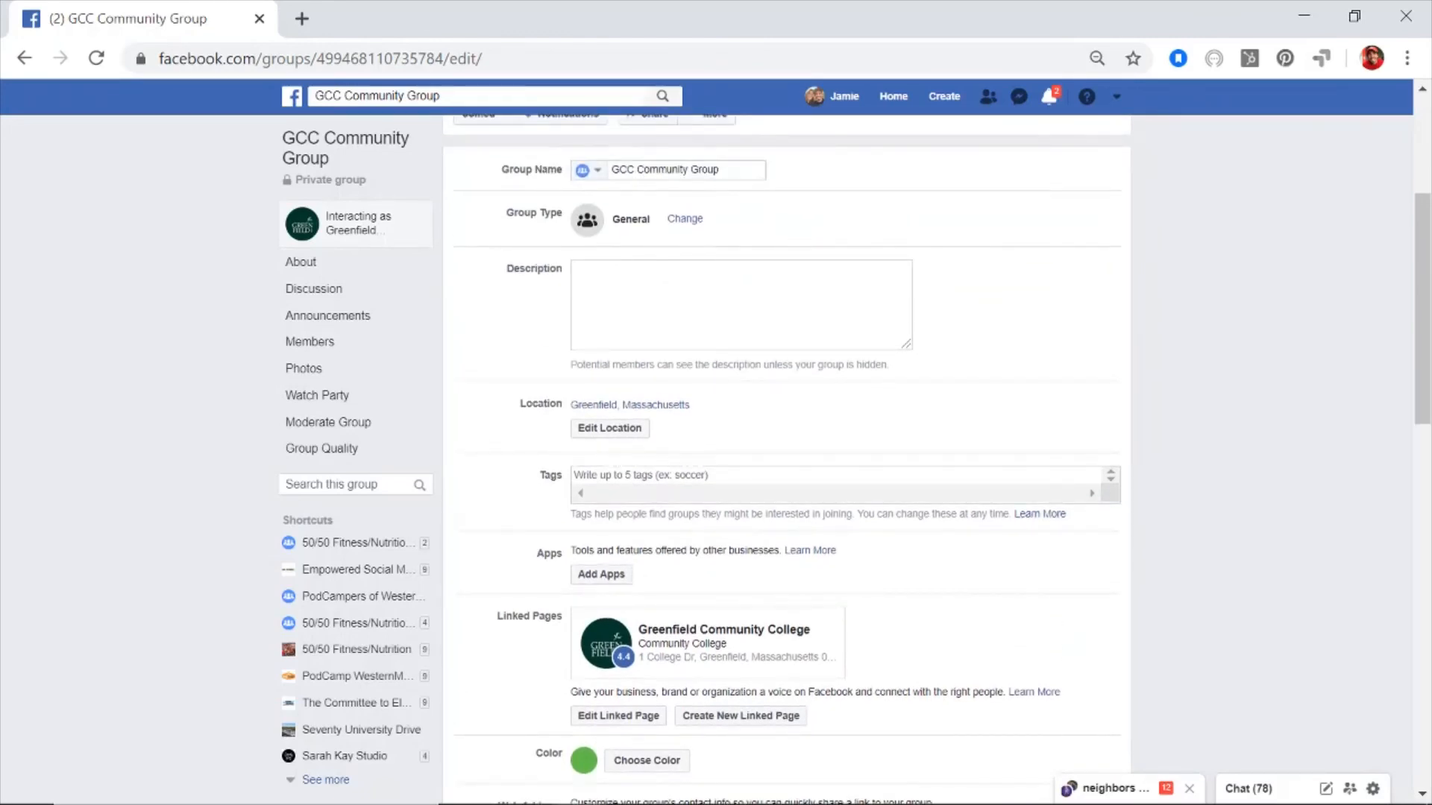
text(This group was created to support our st)
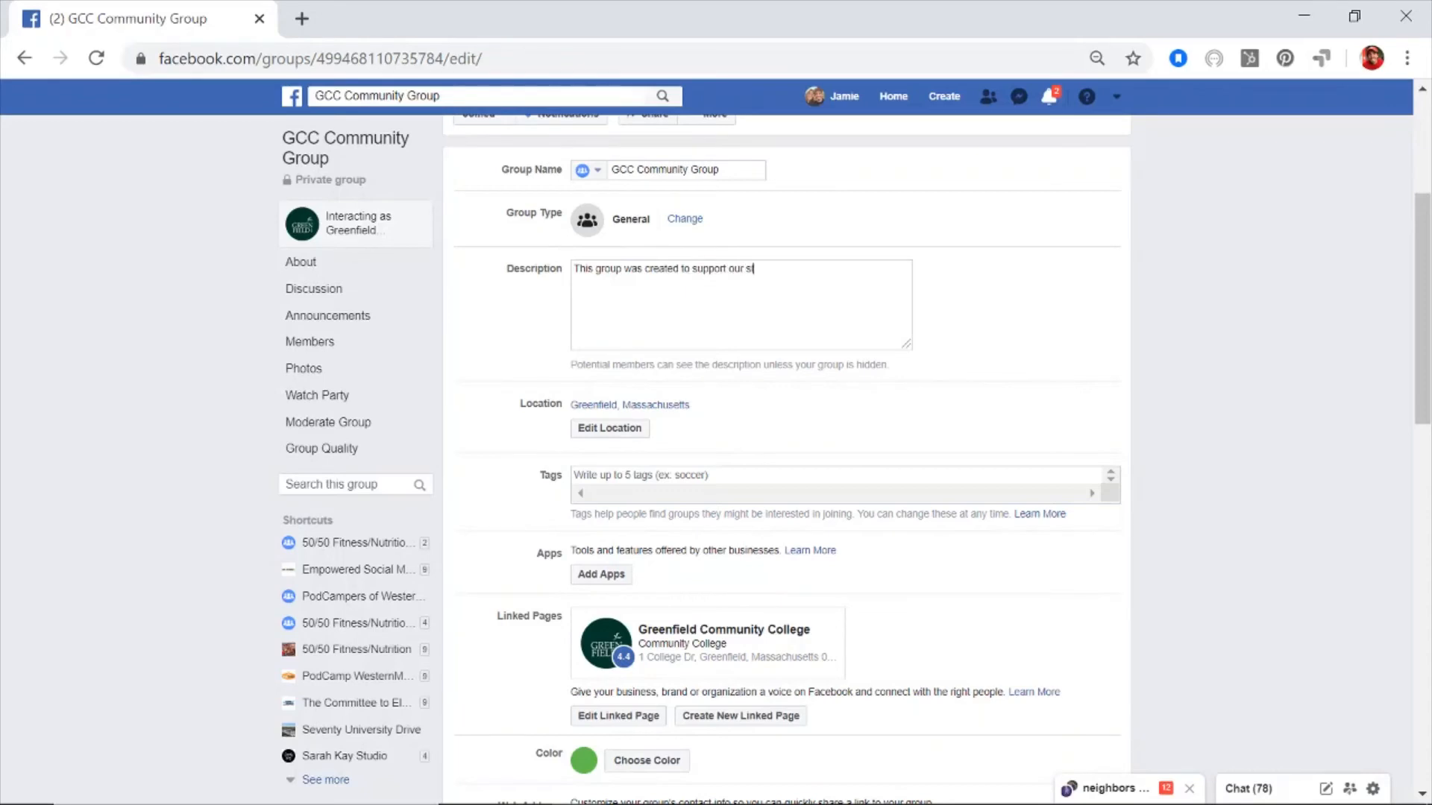
text(udents, taculty, alumni, and com)
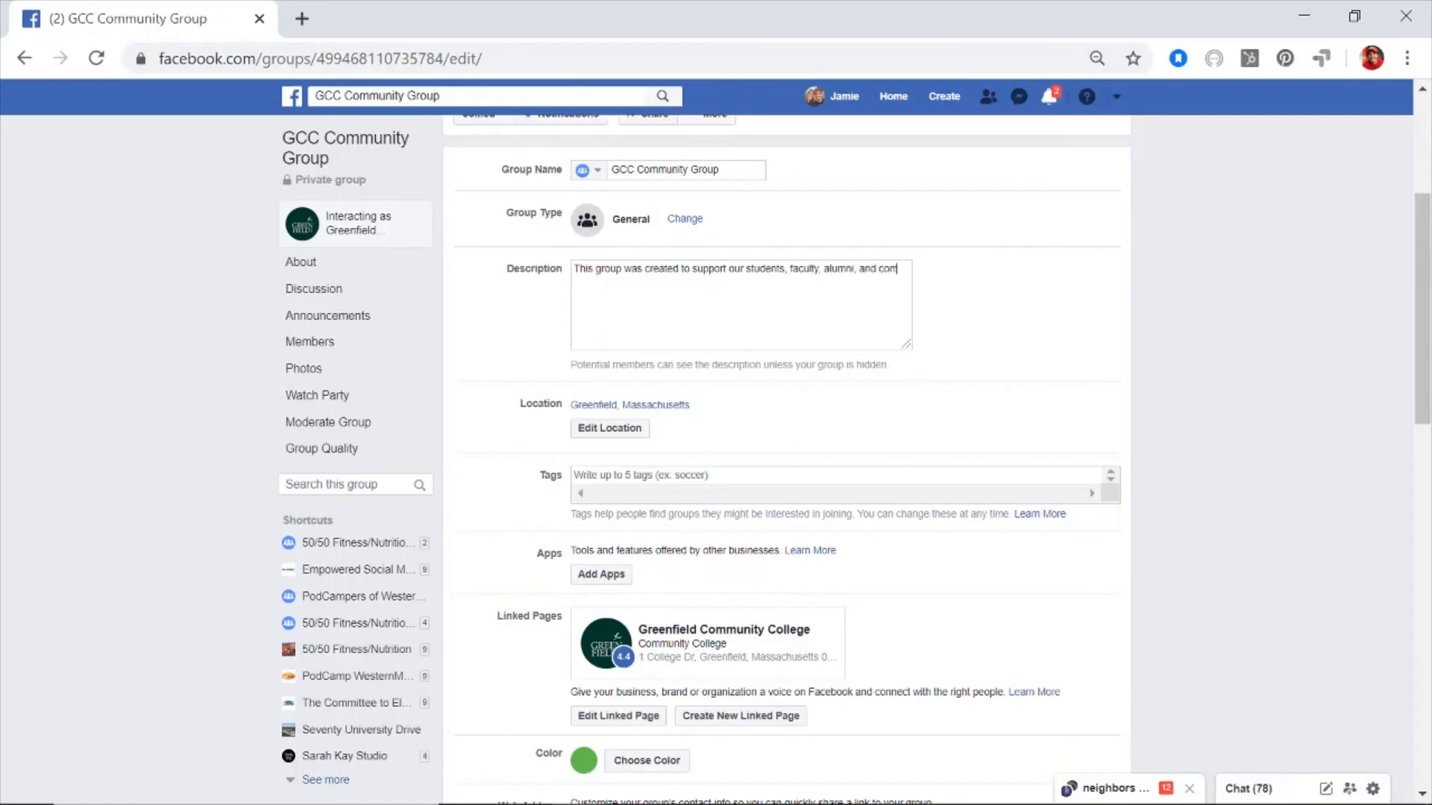
text(munity to the fullest)
- Save the group settings together with the new description
scroll(805, 456, down, 2)
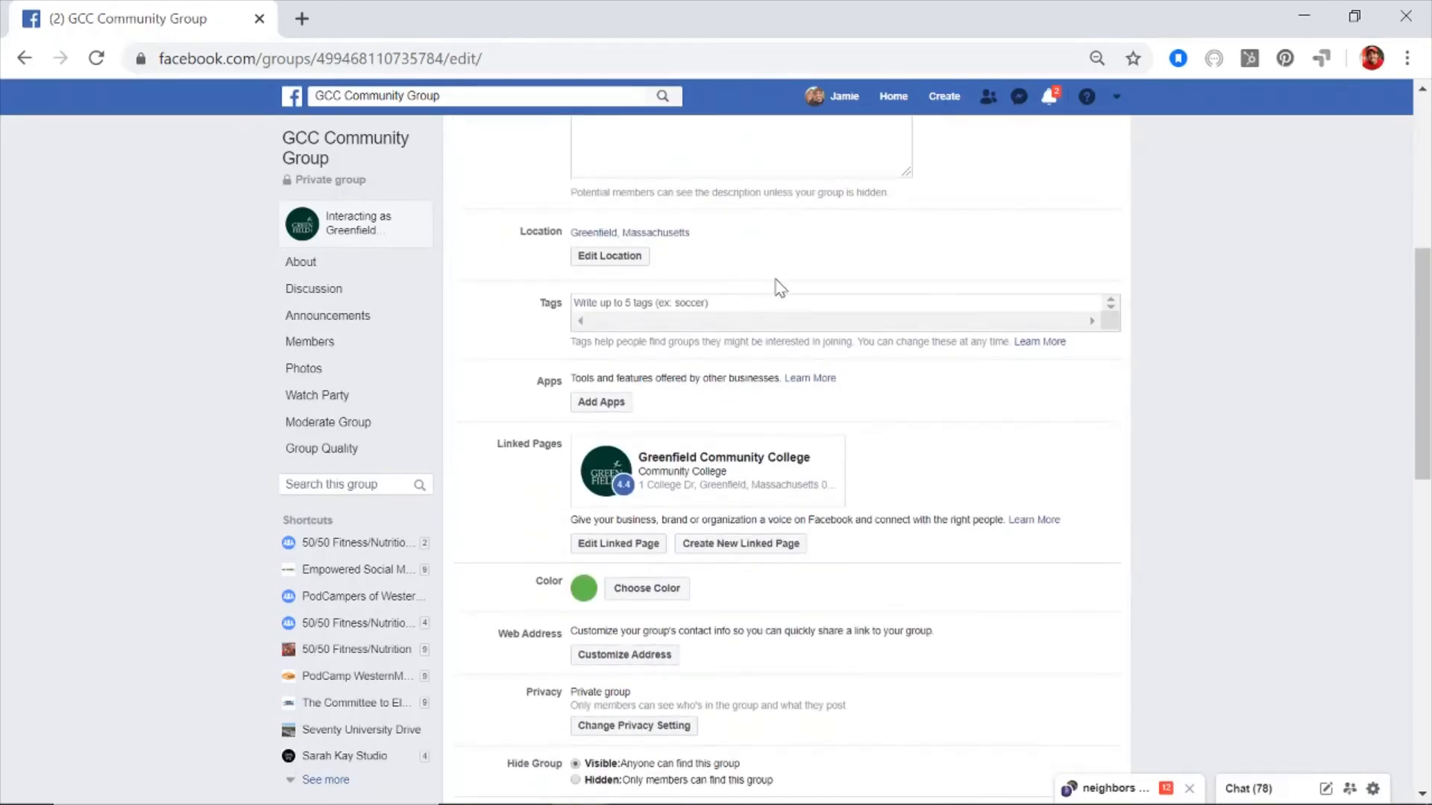
scroll(779, 287, down, 4)
scroll(773, 281, down, 5)
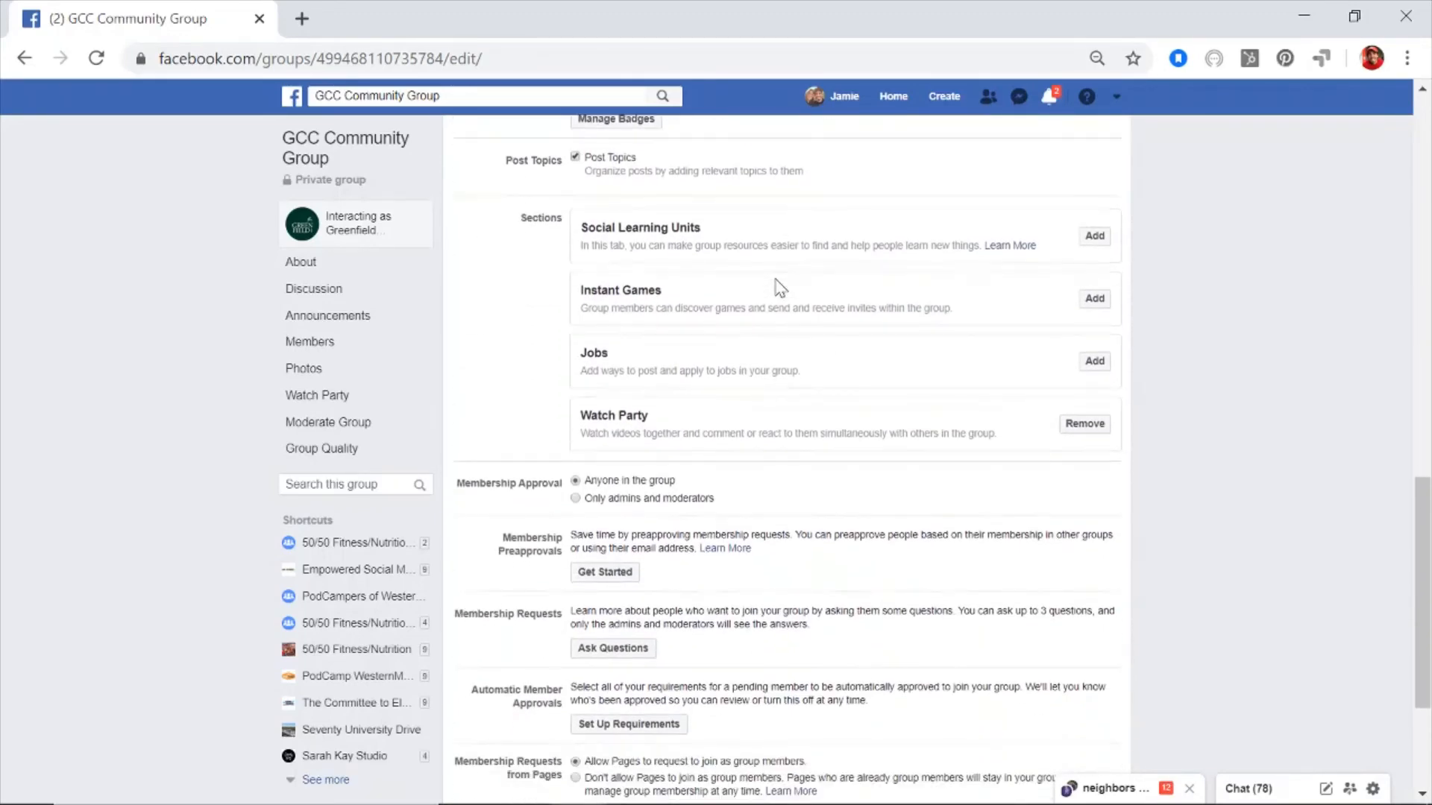
scroll(850, 546, down, 2)
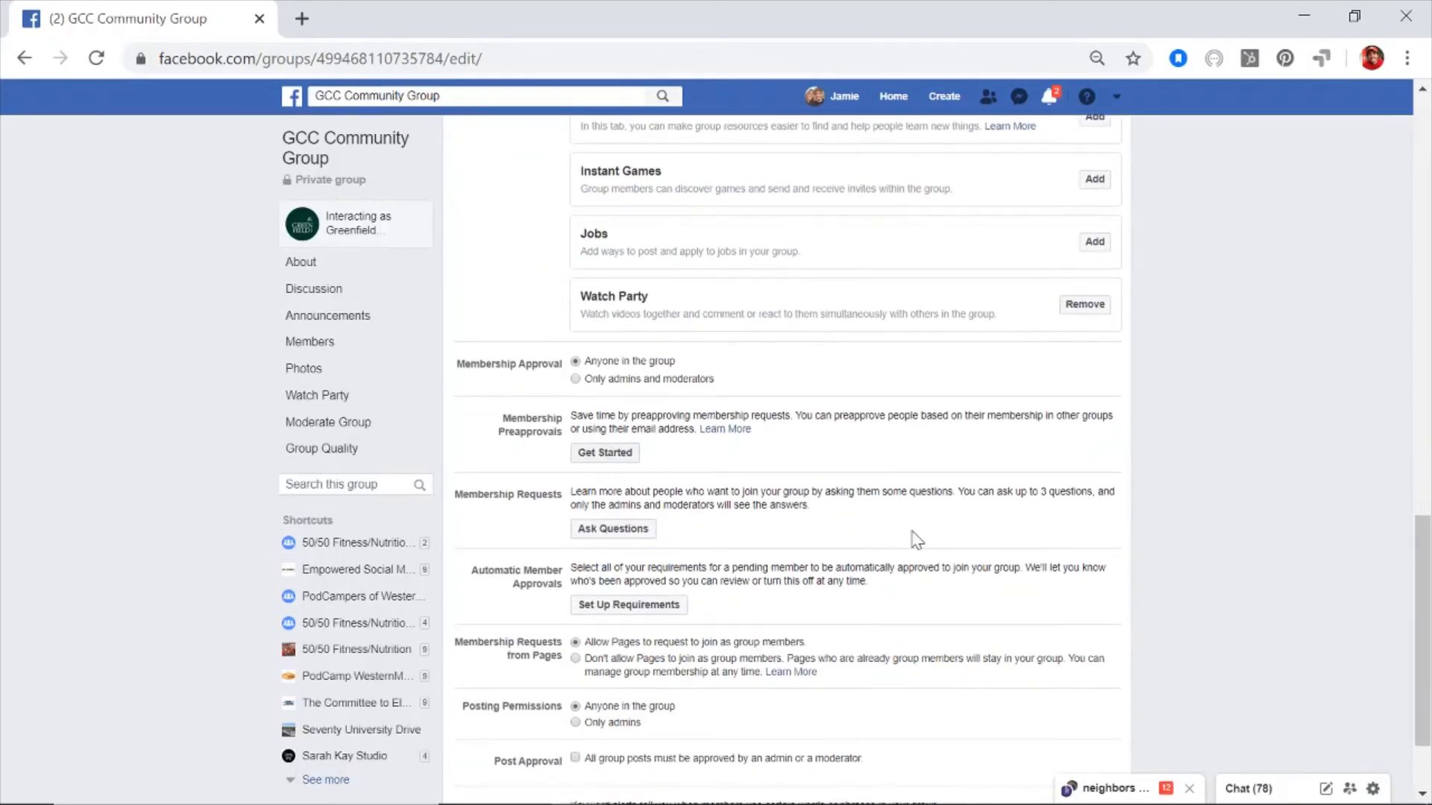
scroll(914, 537, down, 2)
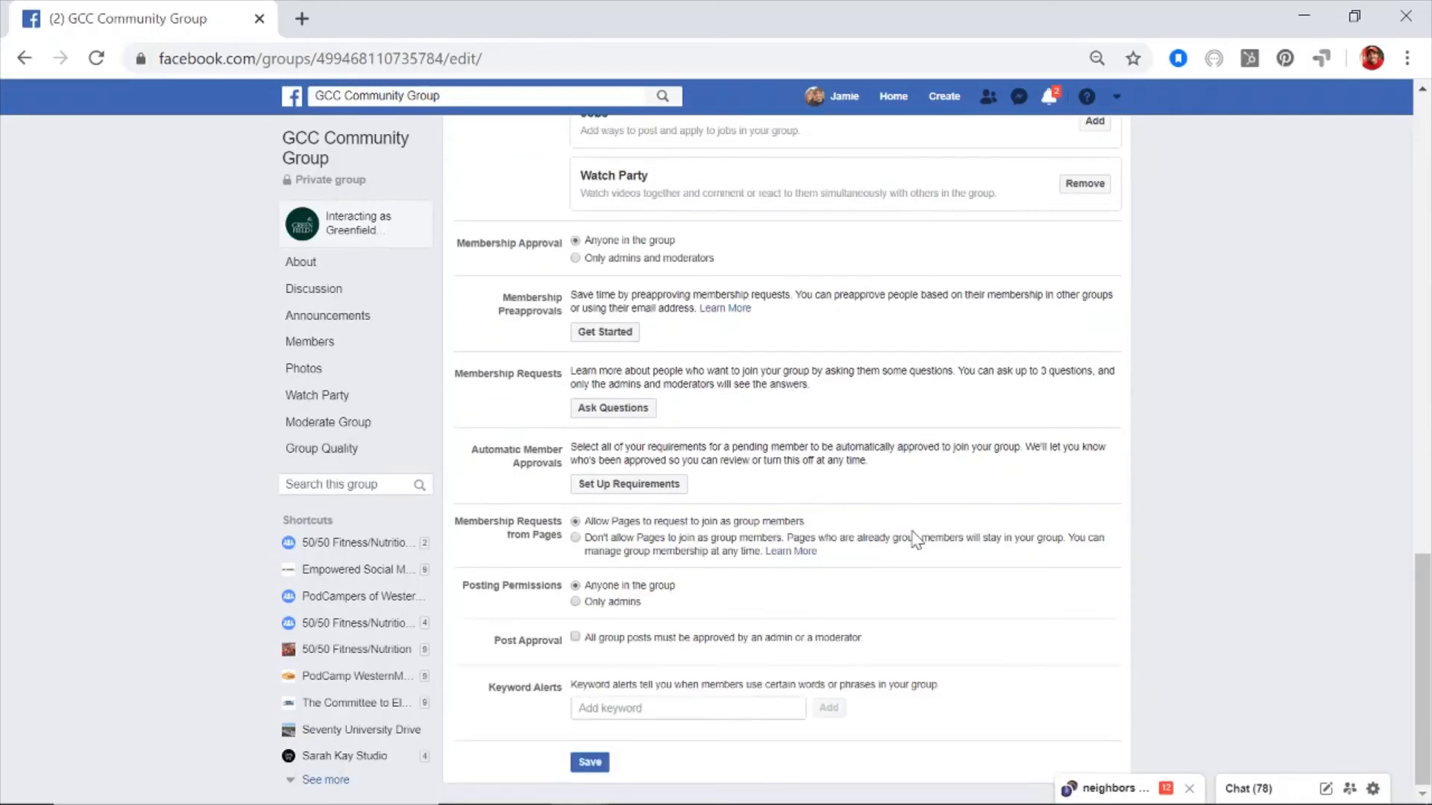
click(593, 762)
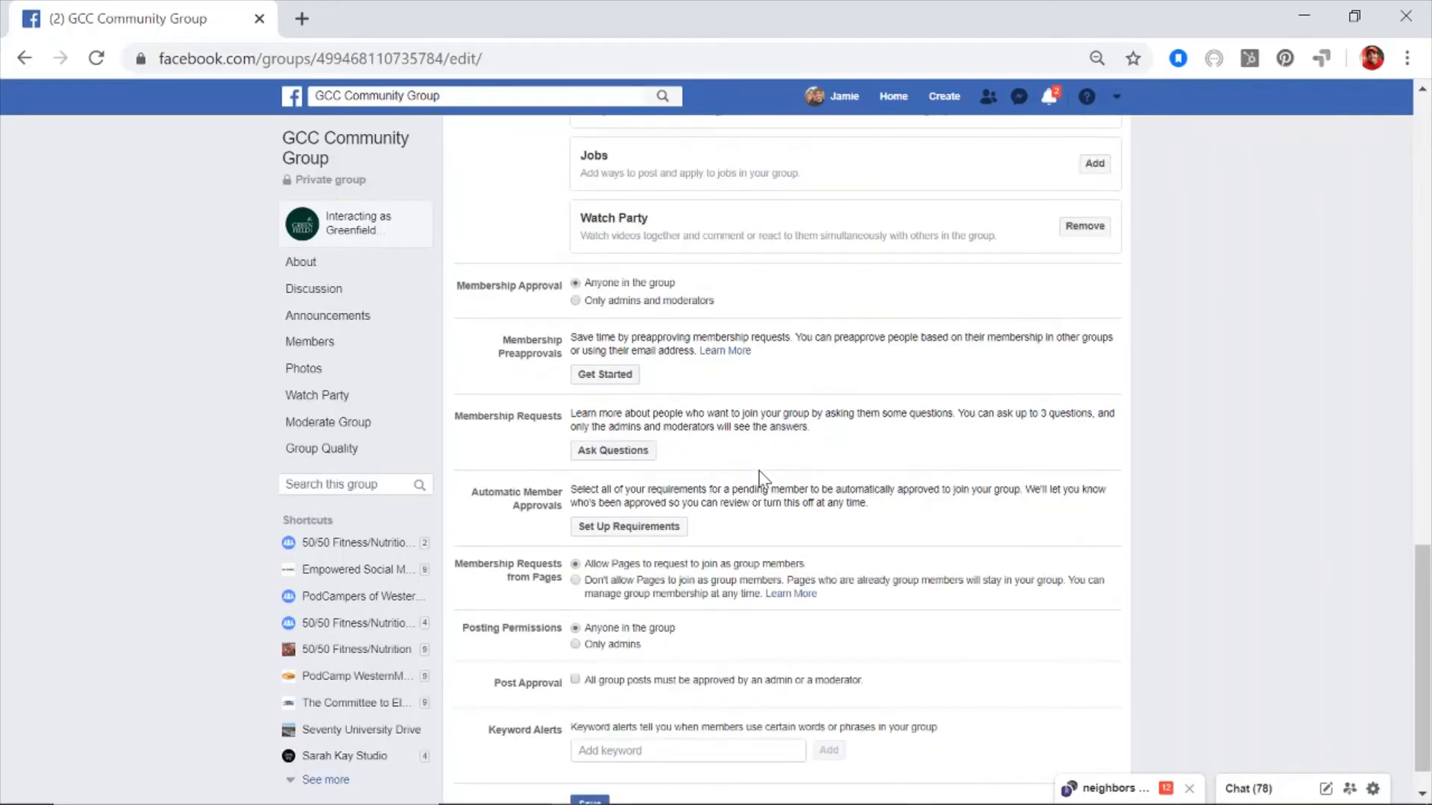
- Add the Social Learning Units section to the group
scroll(780, 379, up, 4)
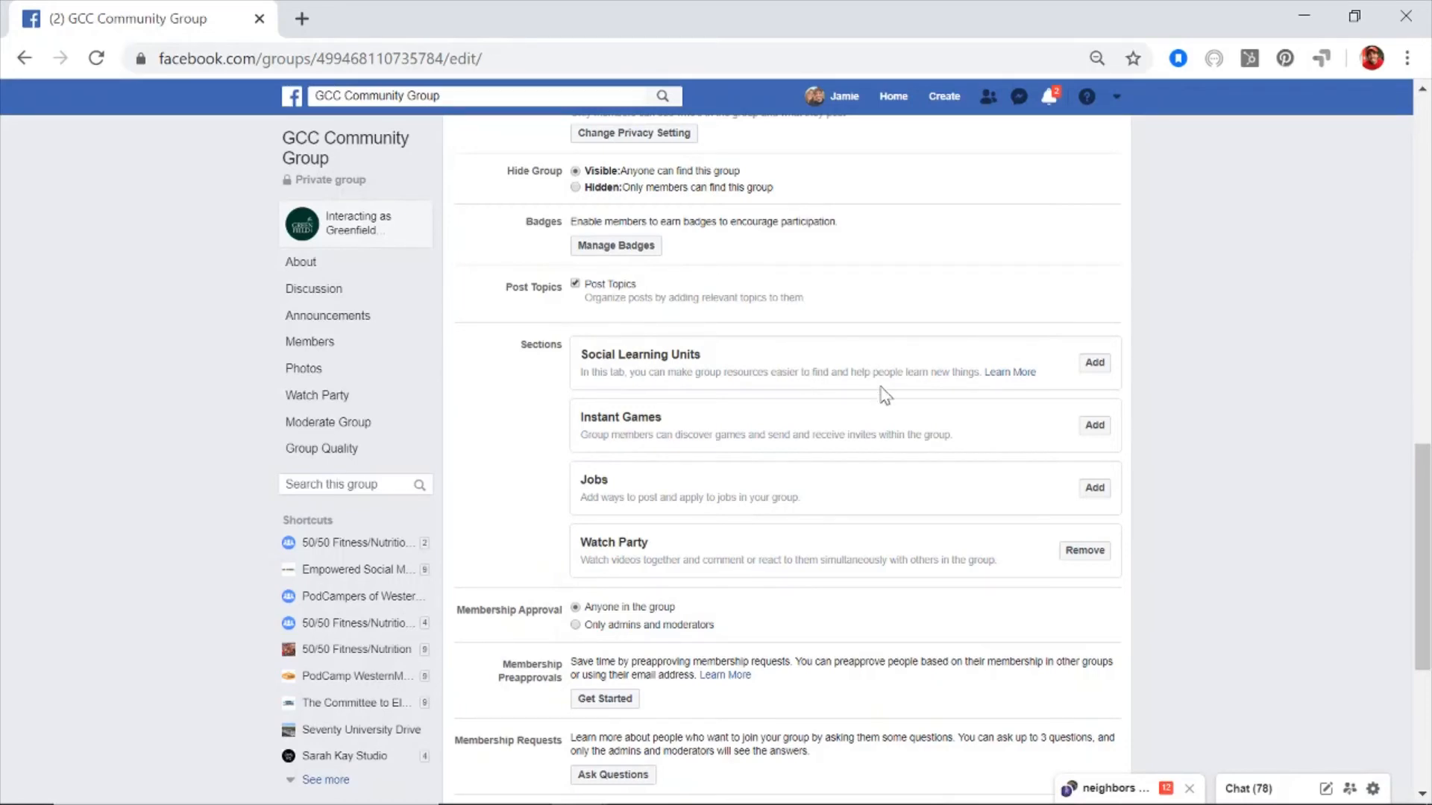
click(1093, 364)
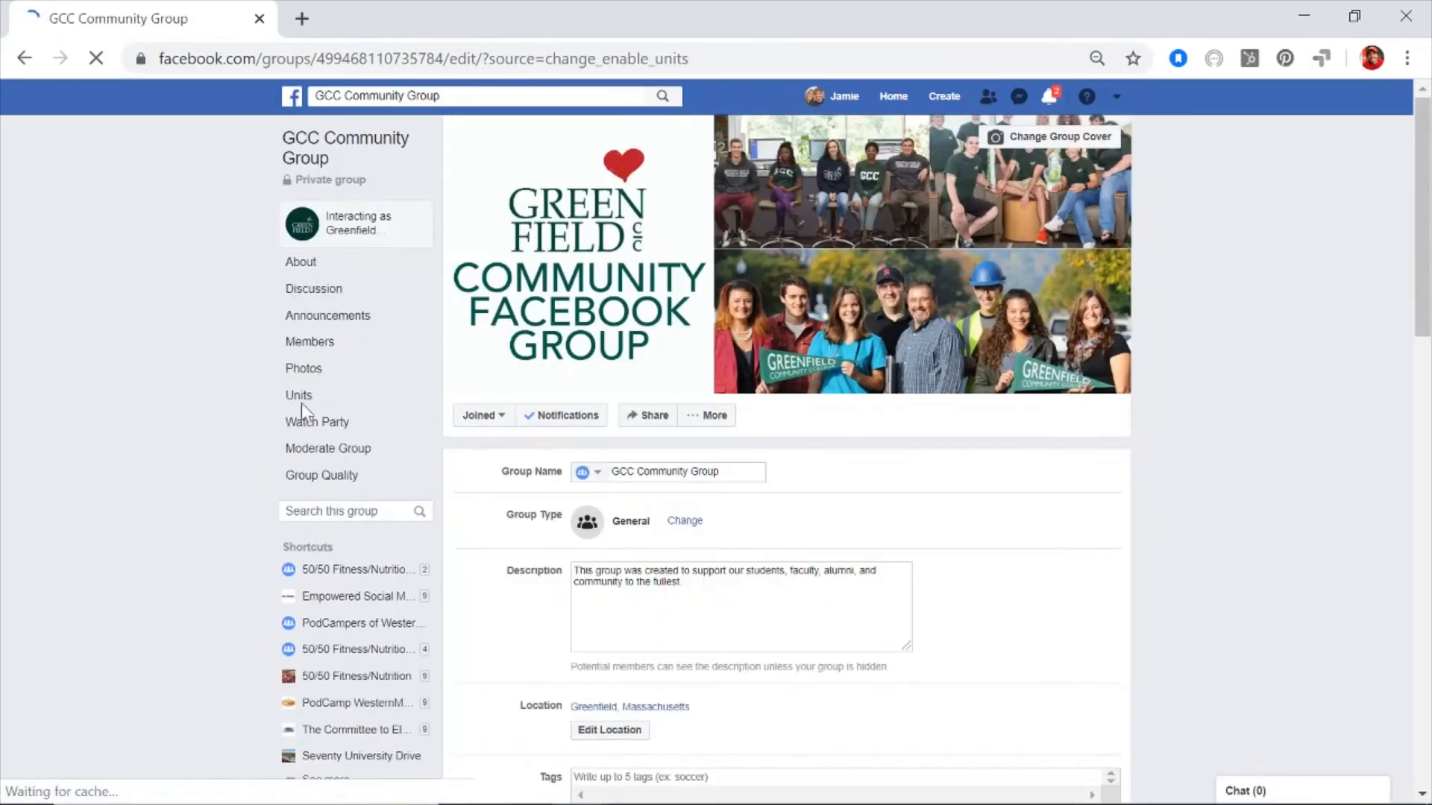
- Set membership approval to only admins and moderators
scroll(1014, 601, down, 10)
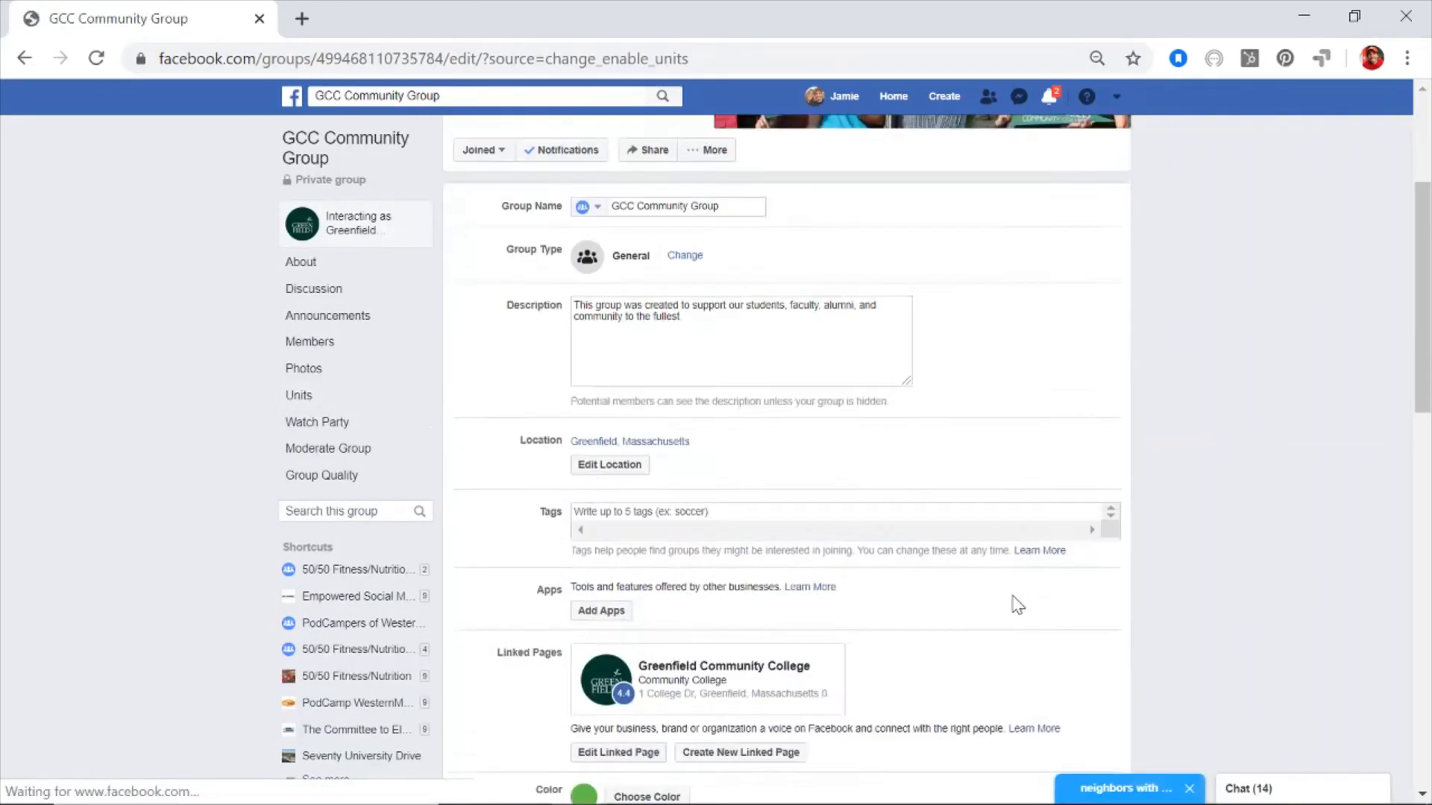
scroll(1014, 601, down, 3)
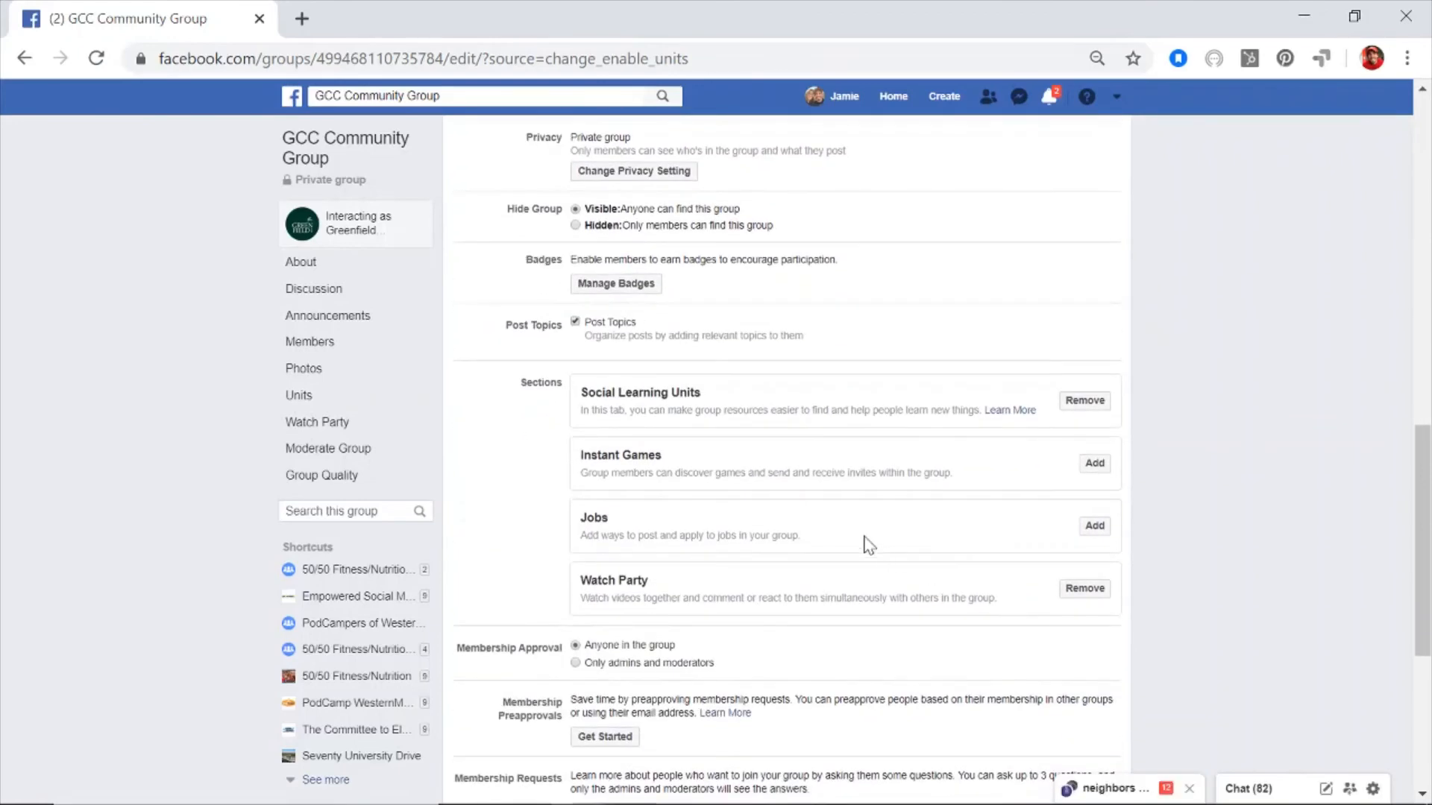
scroll(863, 544, down, 3)
scroll(891, 490, down, 1)
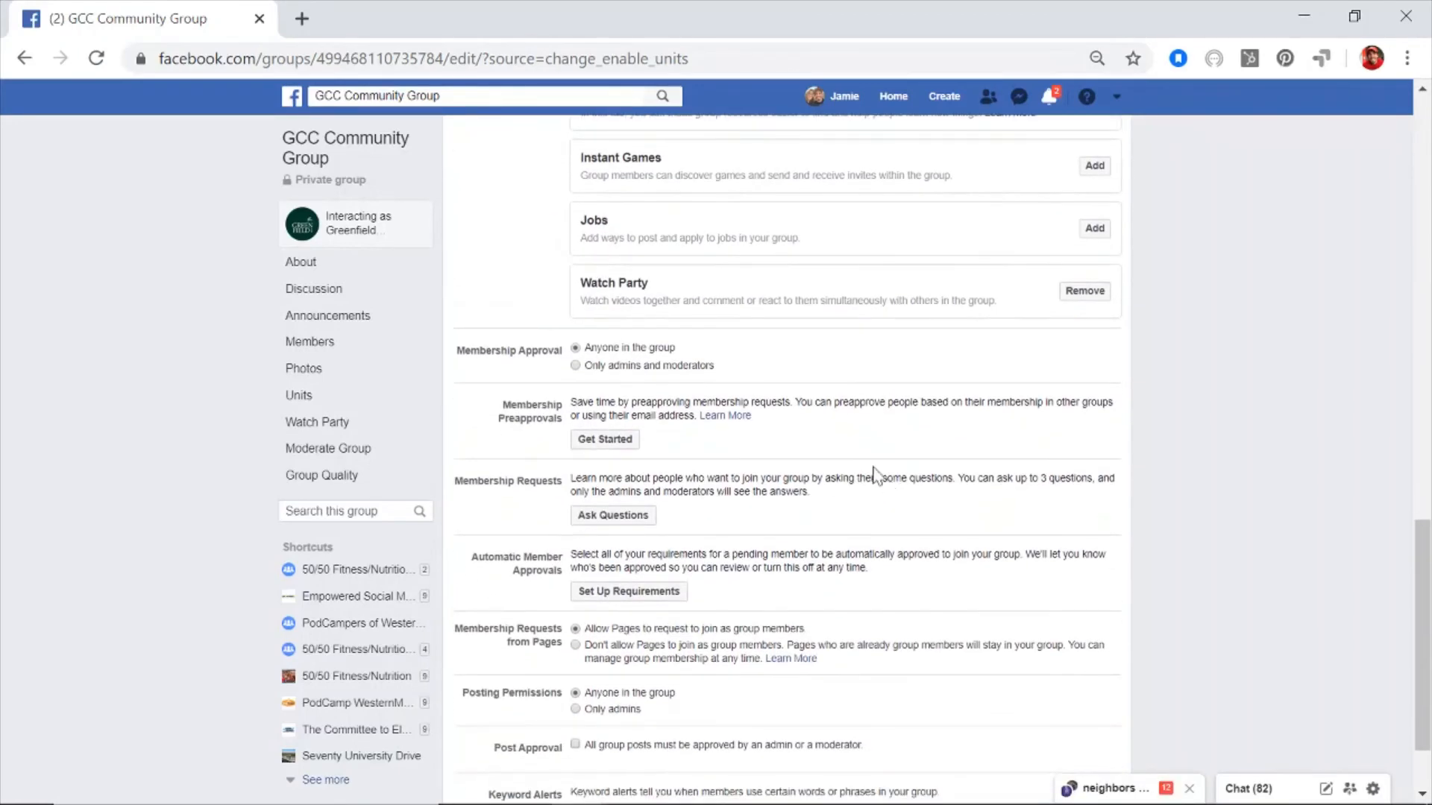
click(575, 365)
- Review the questions asked of people requesting membership, and return to the group settings
scroll(826, 446, down, 1)
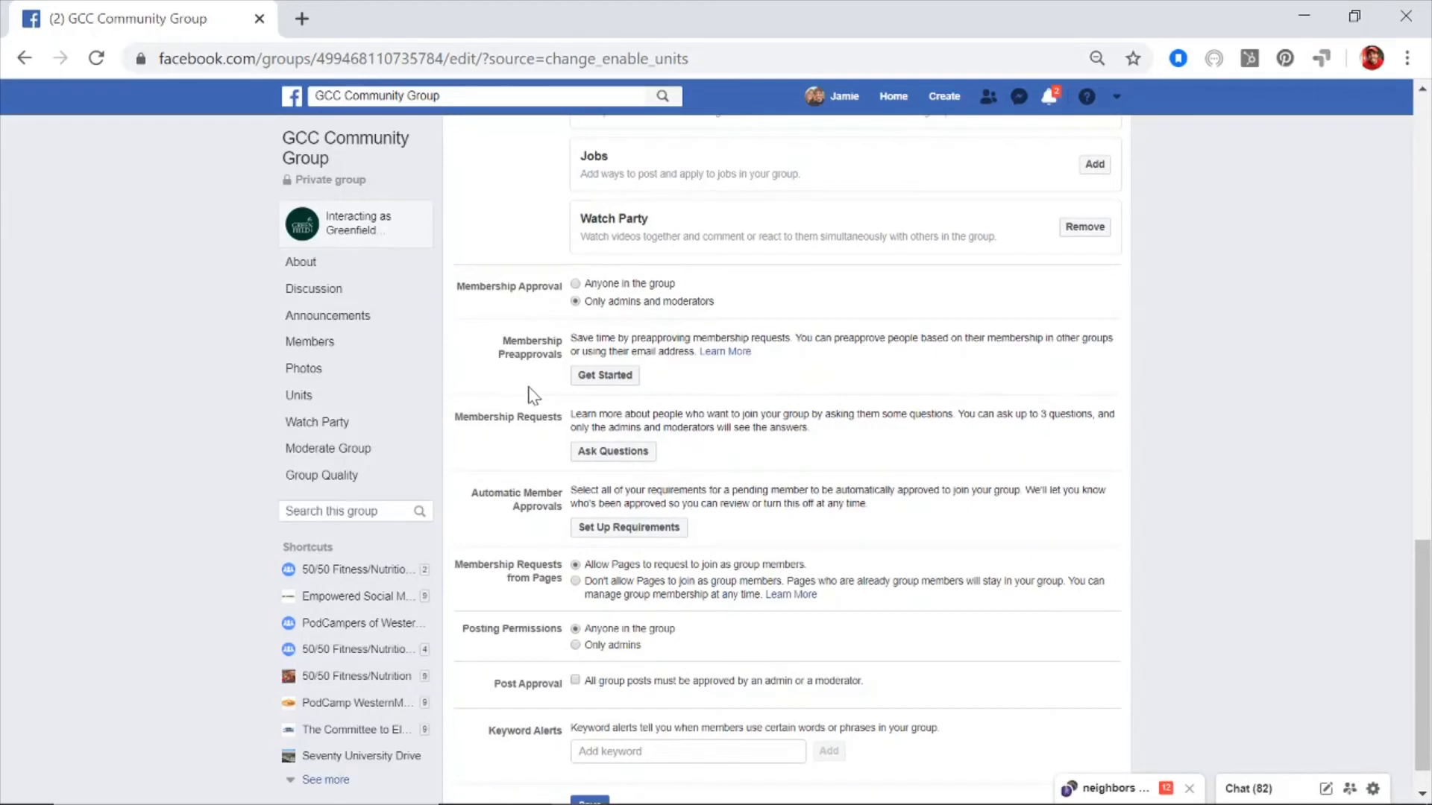
scroll(745, 381, down, 1)
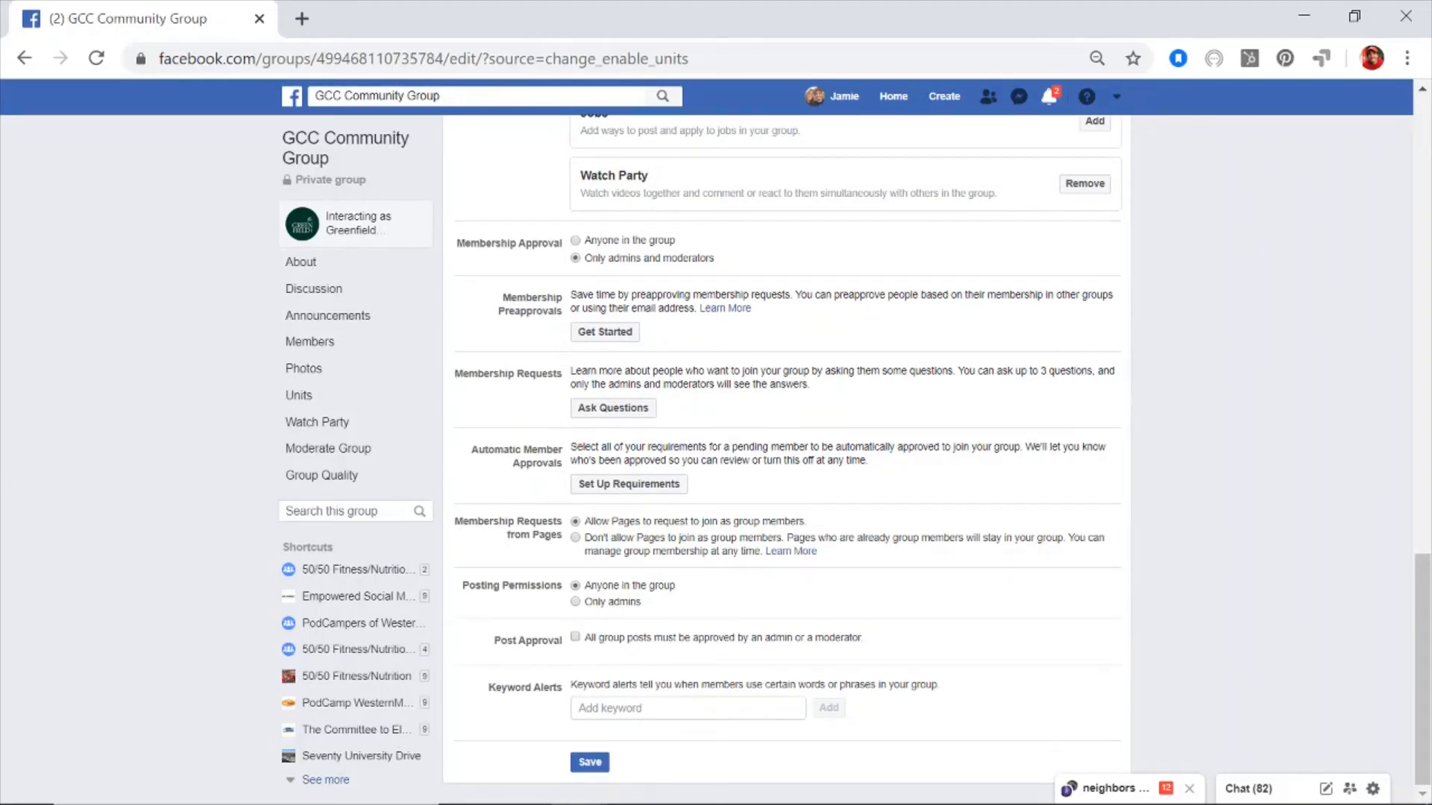
click(613, 409)
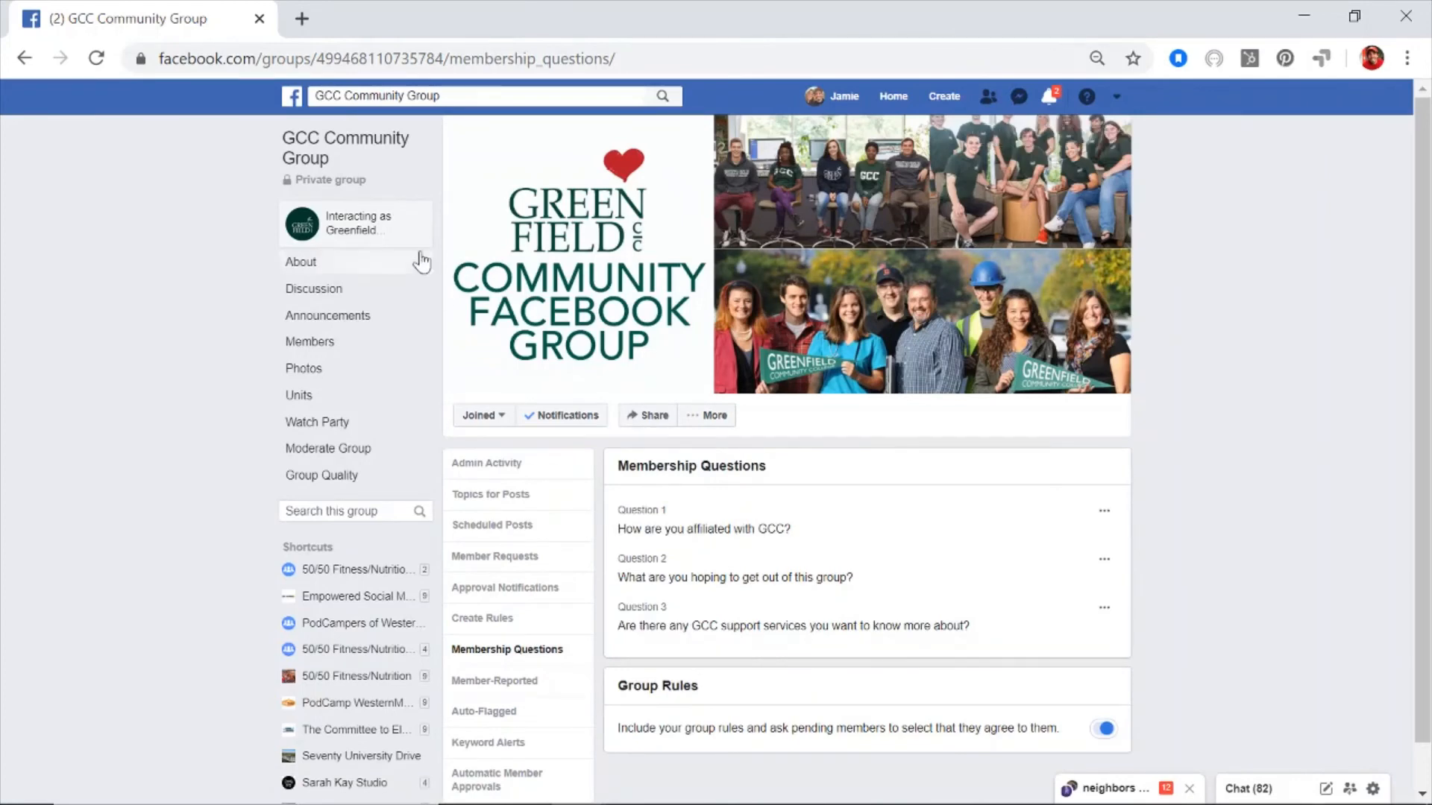
click(24, 58)
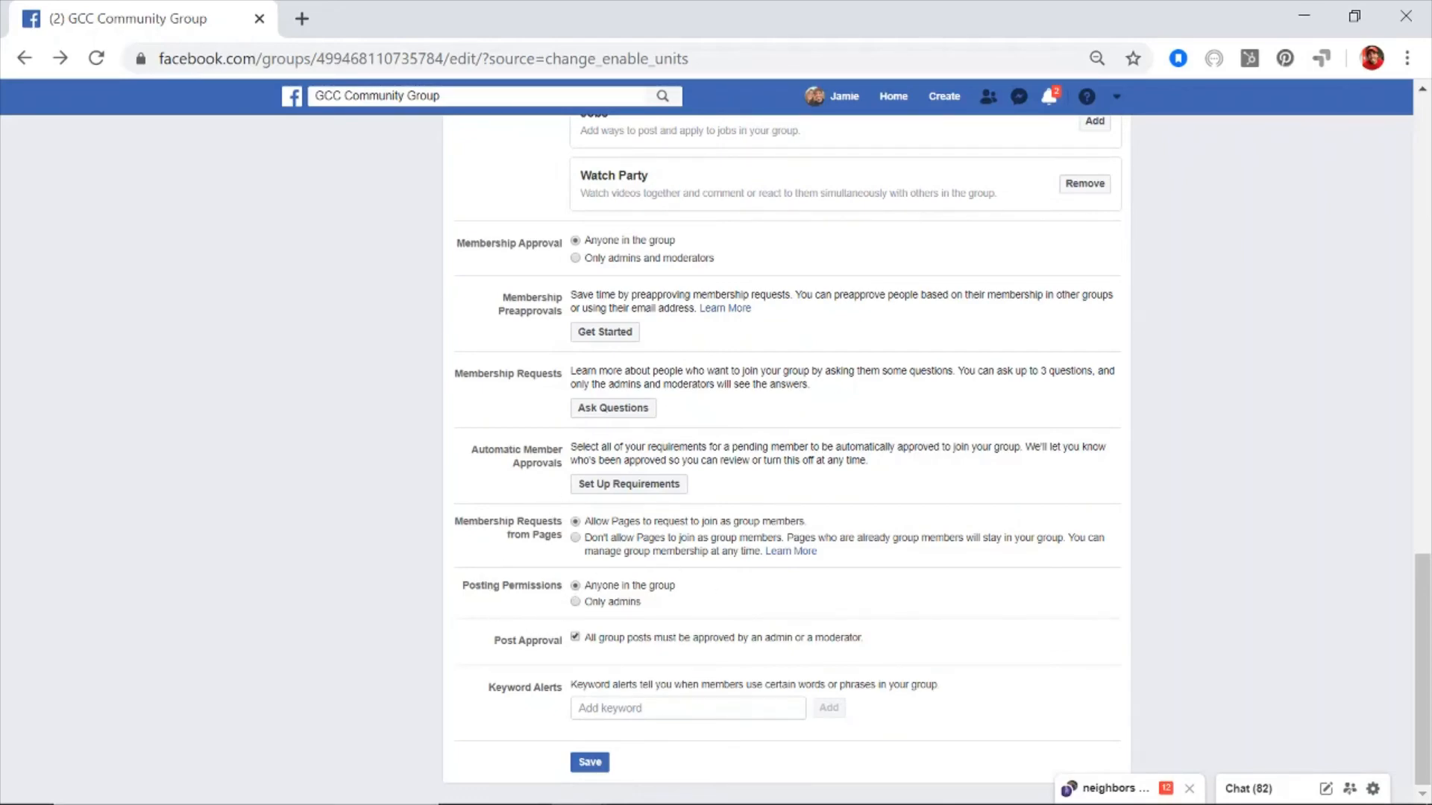
- Save the group settings with admin or moderator approval required for all group posts
scroll(681, 375, up, 10)
scroll(683, 376, down, 10)
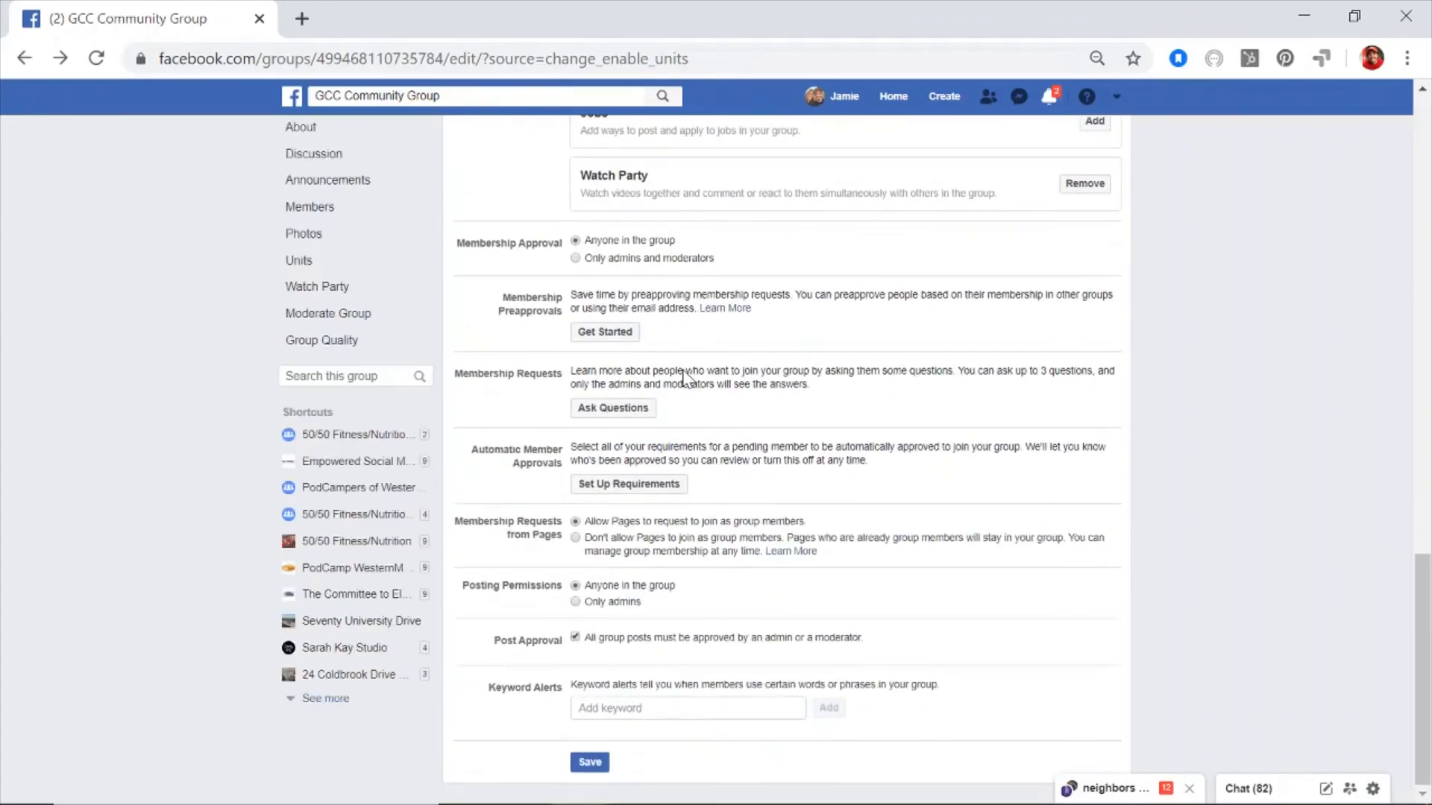
click(591, 762)
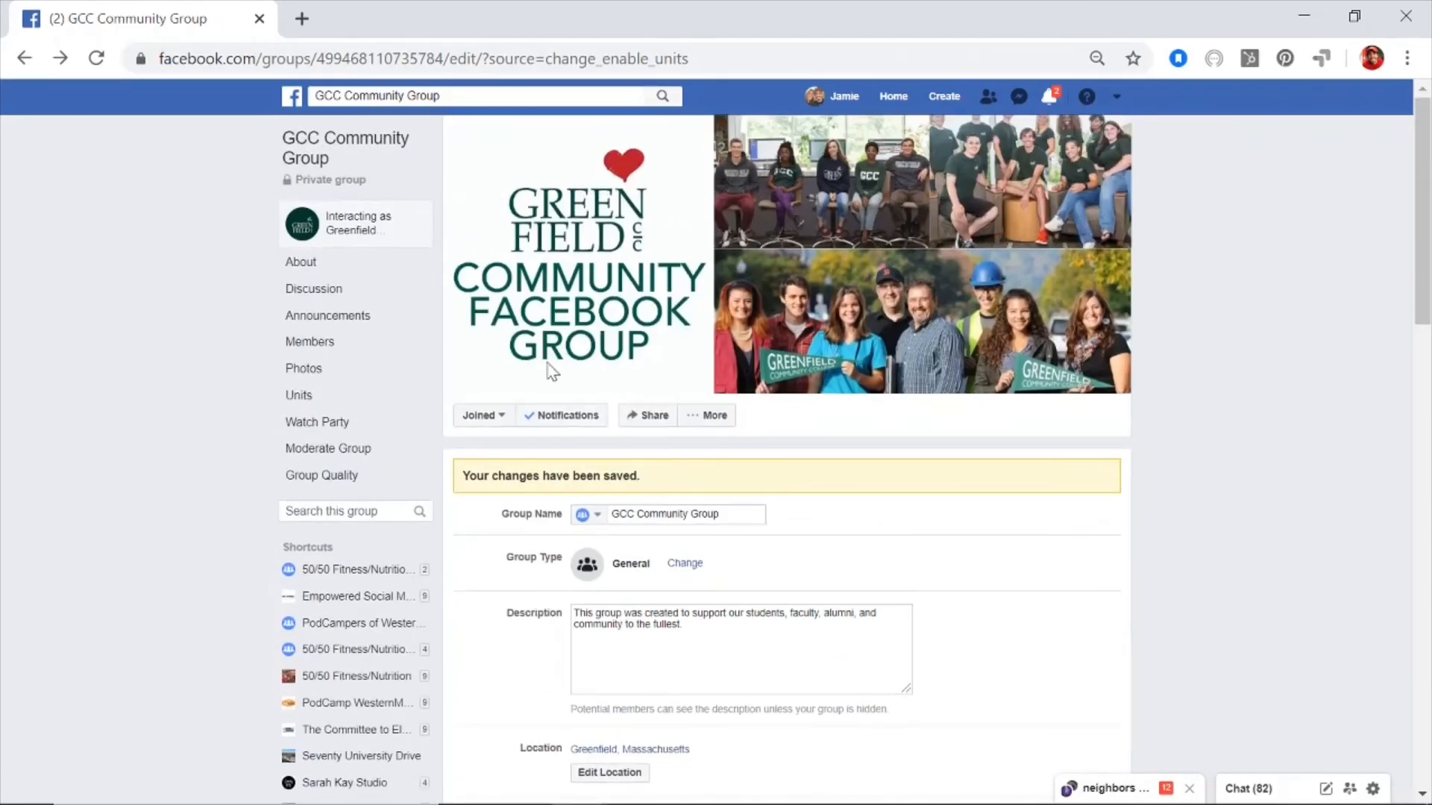
- Start a new post in the group's discussion with the pink background showing orange fruit and green leaves
click(317, 293)
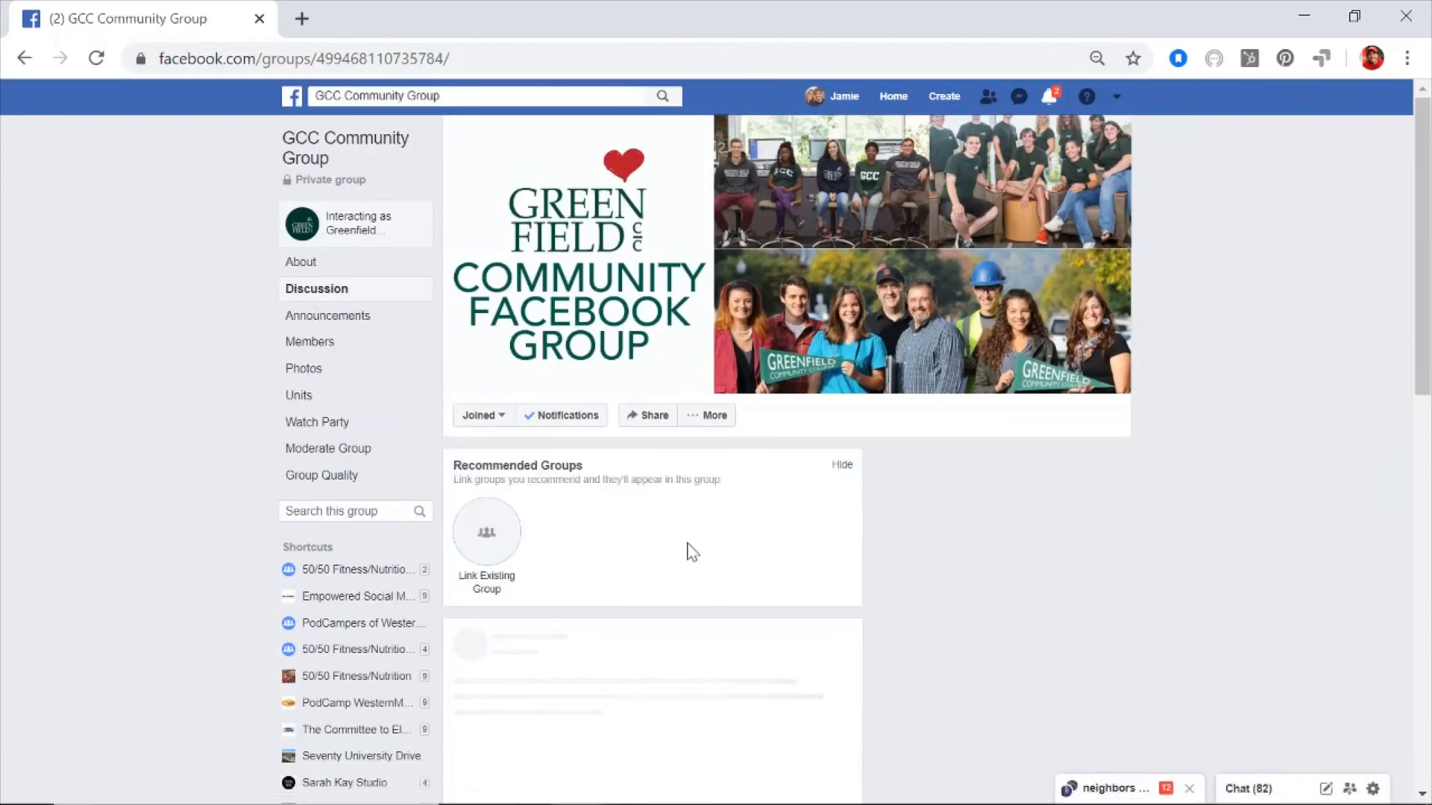
scroll(687, 549, down, 5)
scroll(687, 551, down, 4)
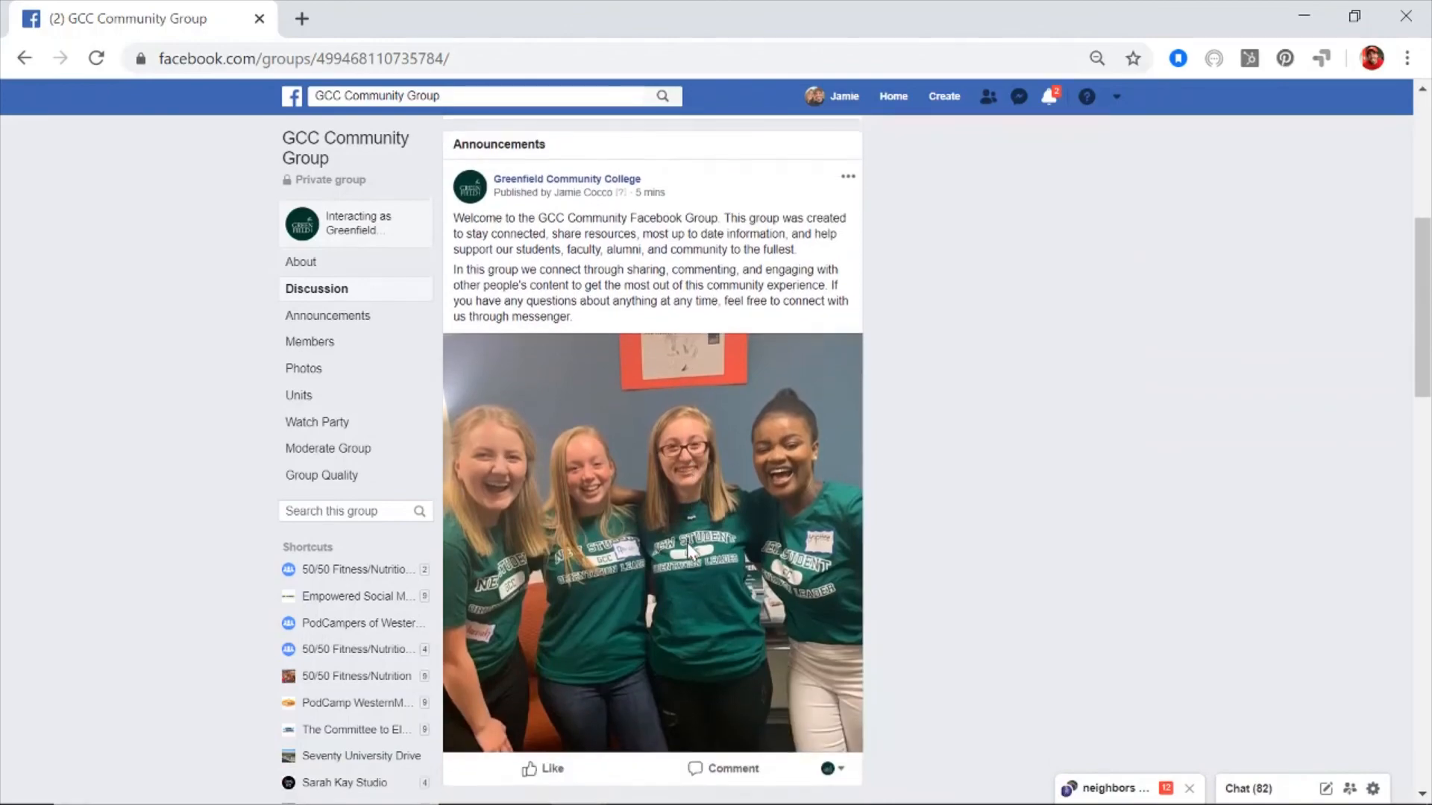
scroll(690, 552, up, 8)
scroll(686, 549, up, 3)
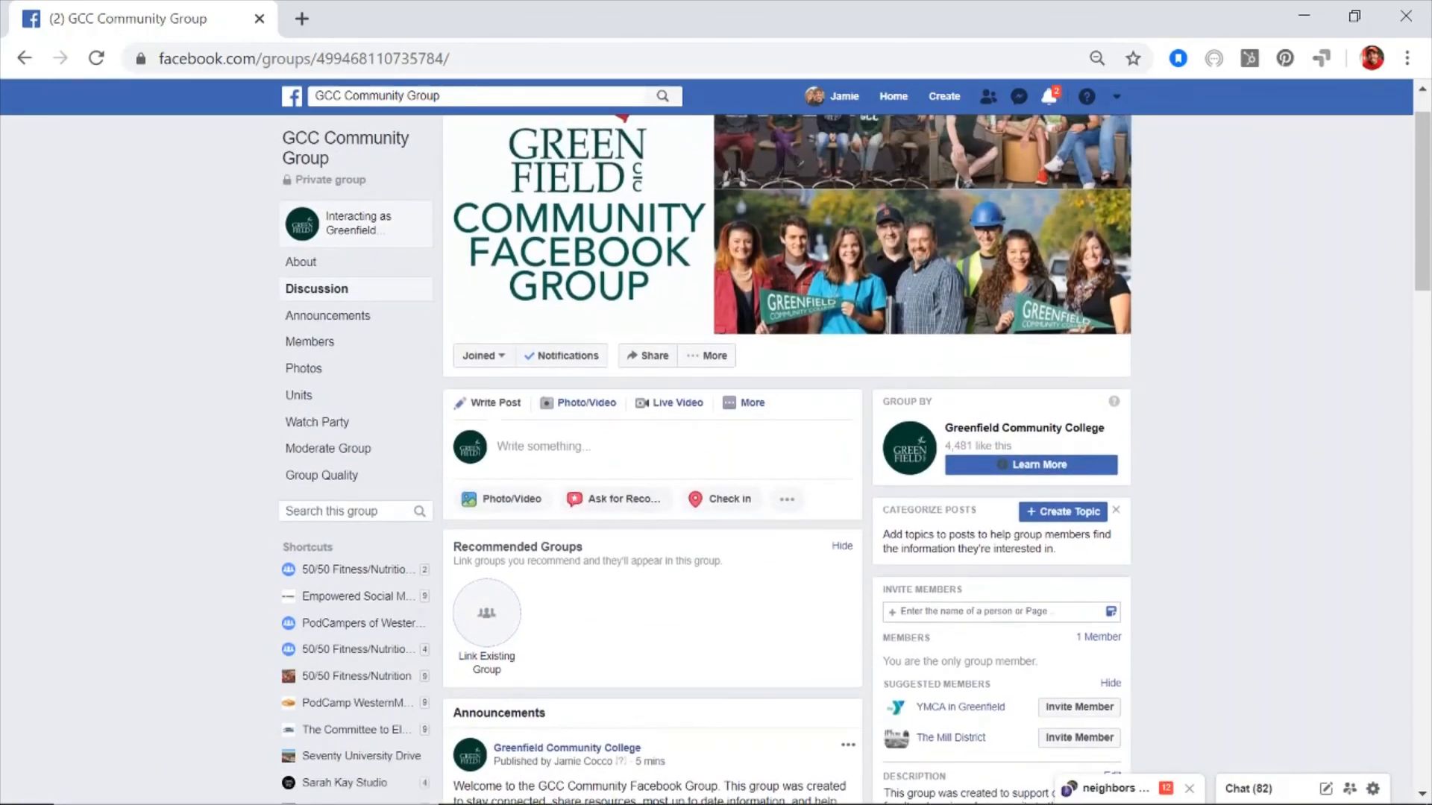
click(567, 447)
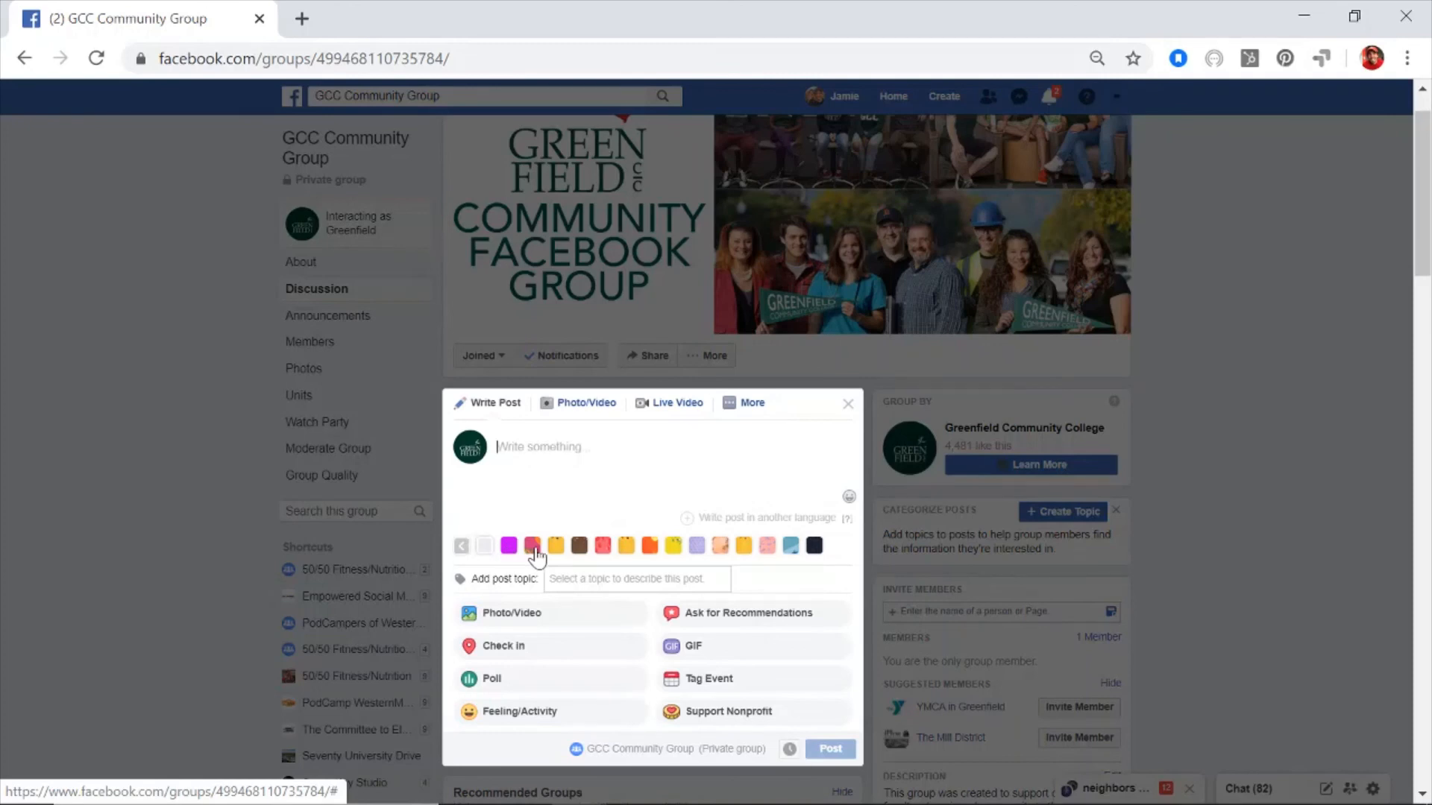
click(534, 547)
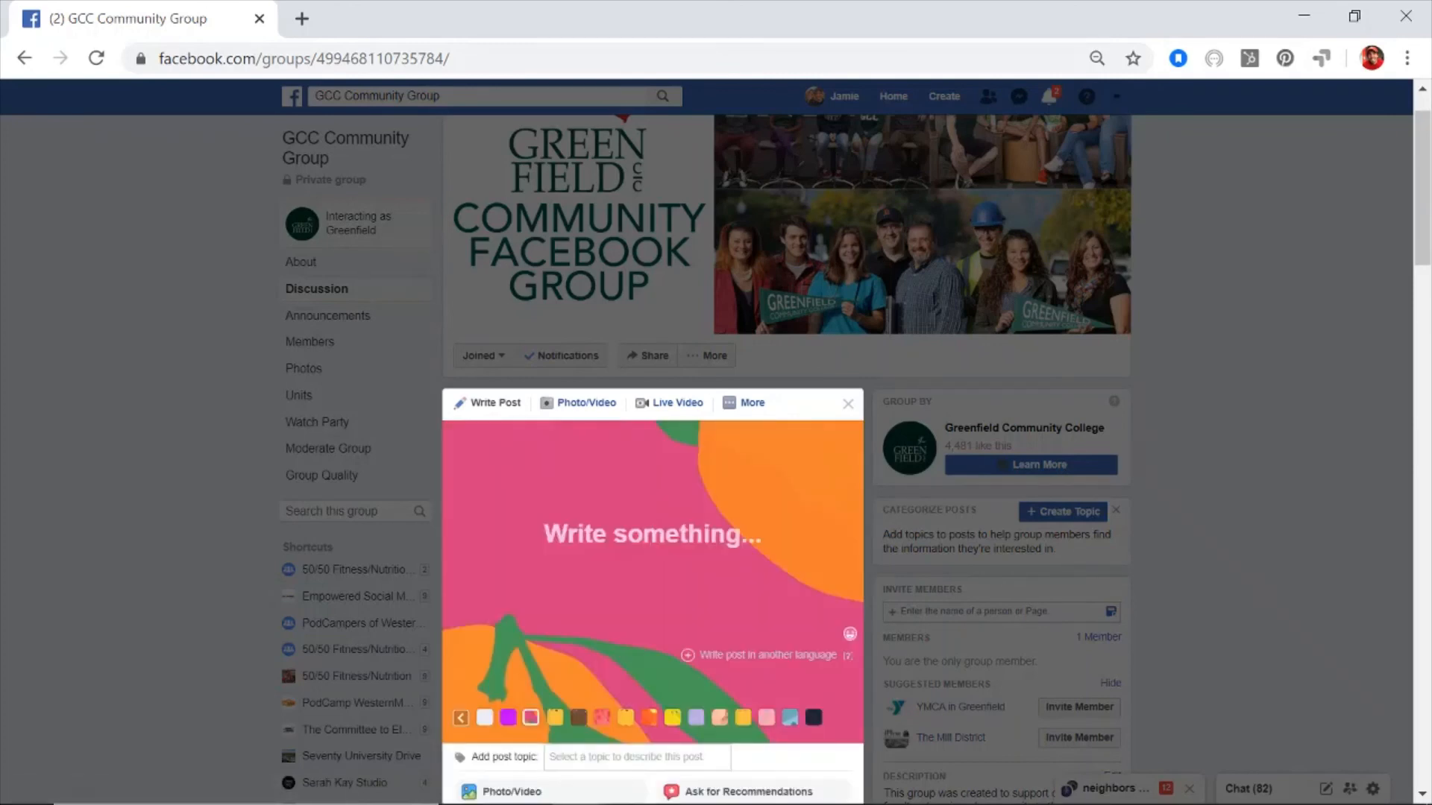
- Write "How is everyone doing today?" as the post's text
text(How is everyth)
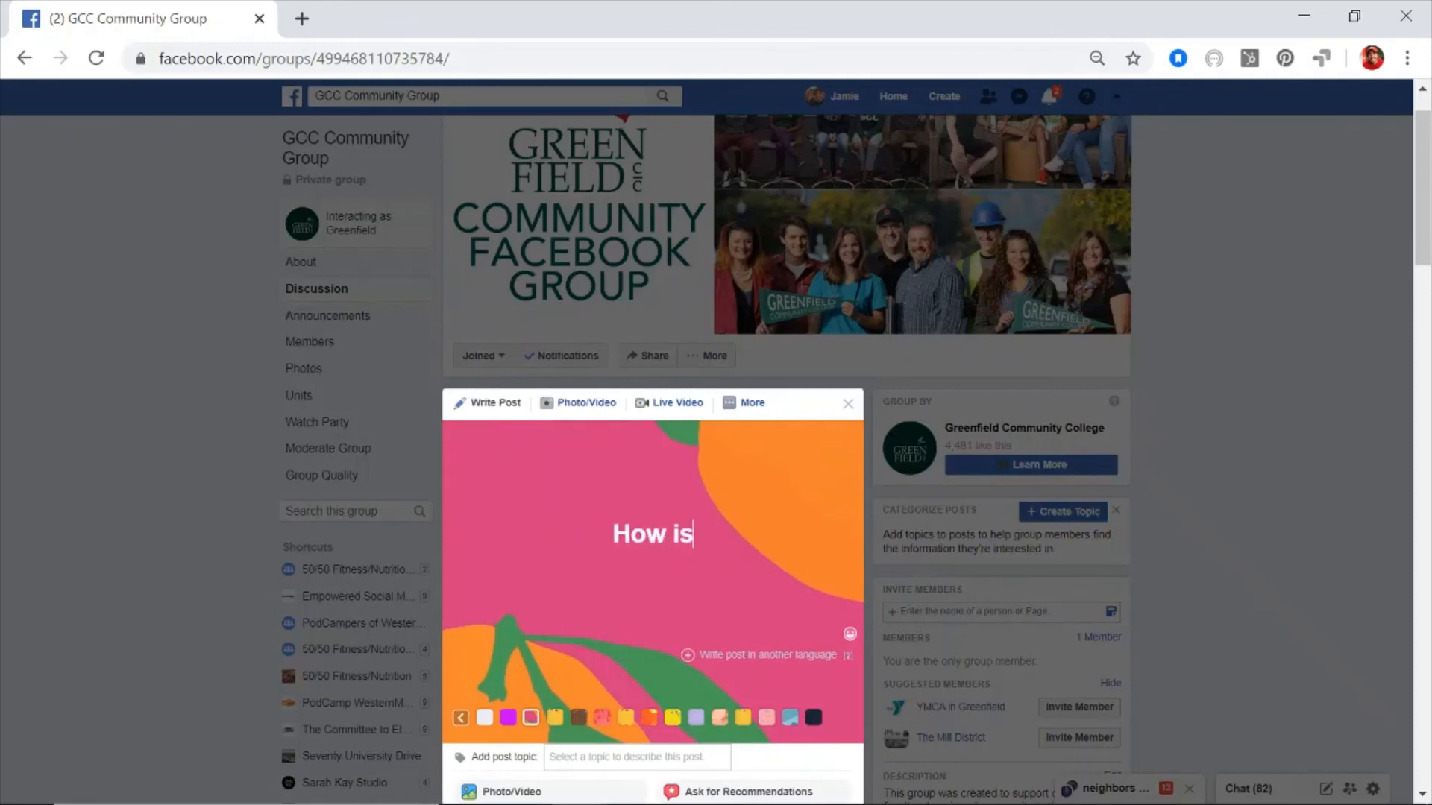
key(BackSpace)
key(BackSpace)
text(oen doing)
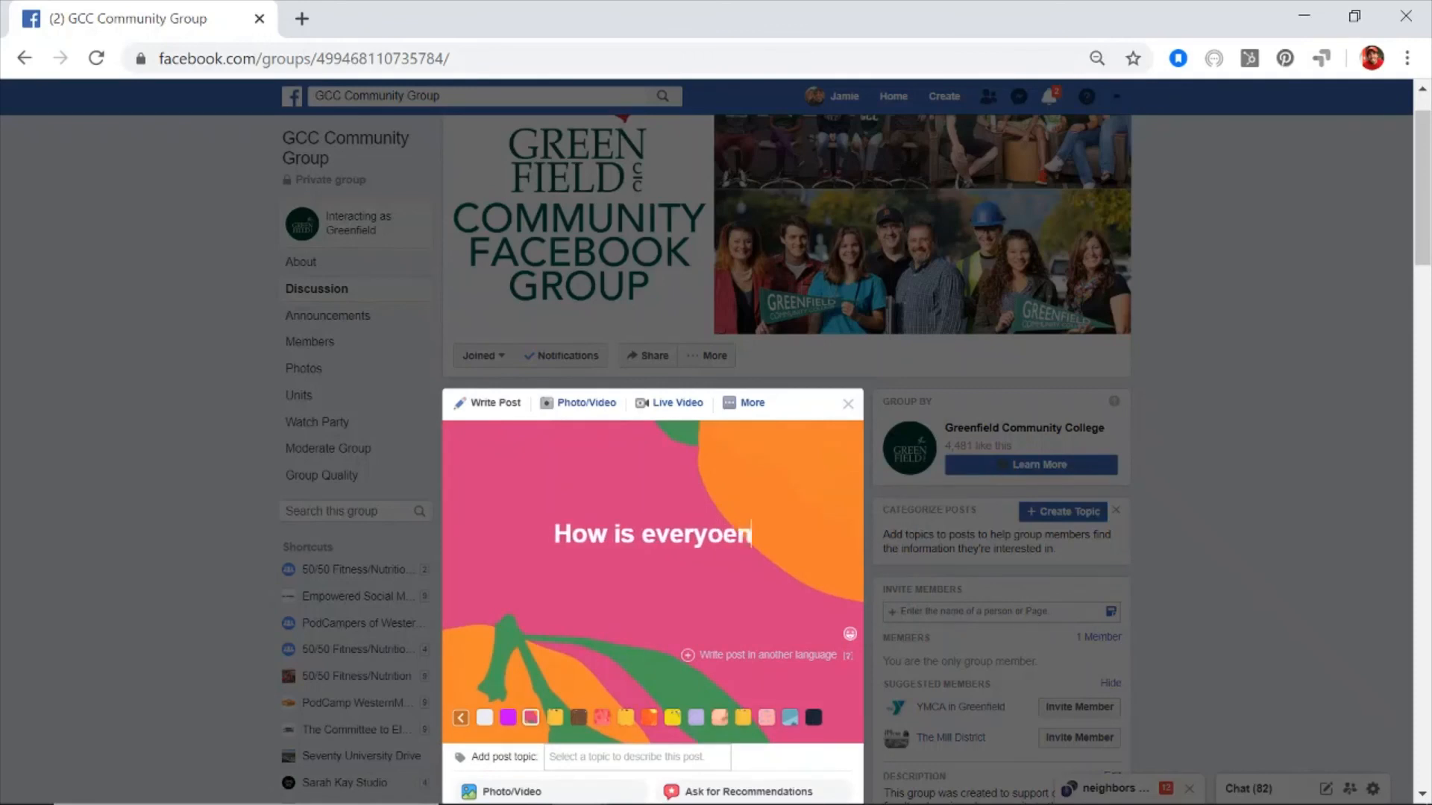
key(BackSpace)
key(BackSpace)
key(BackSpace)
key(BackSpace)
key(BackSpace)
key(BackSpace)
key(BackSpace)
key(BackSpace)
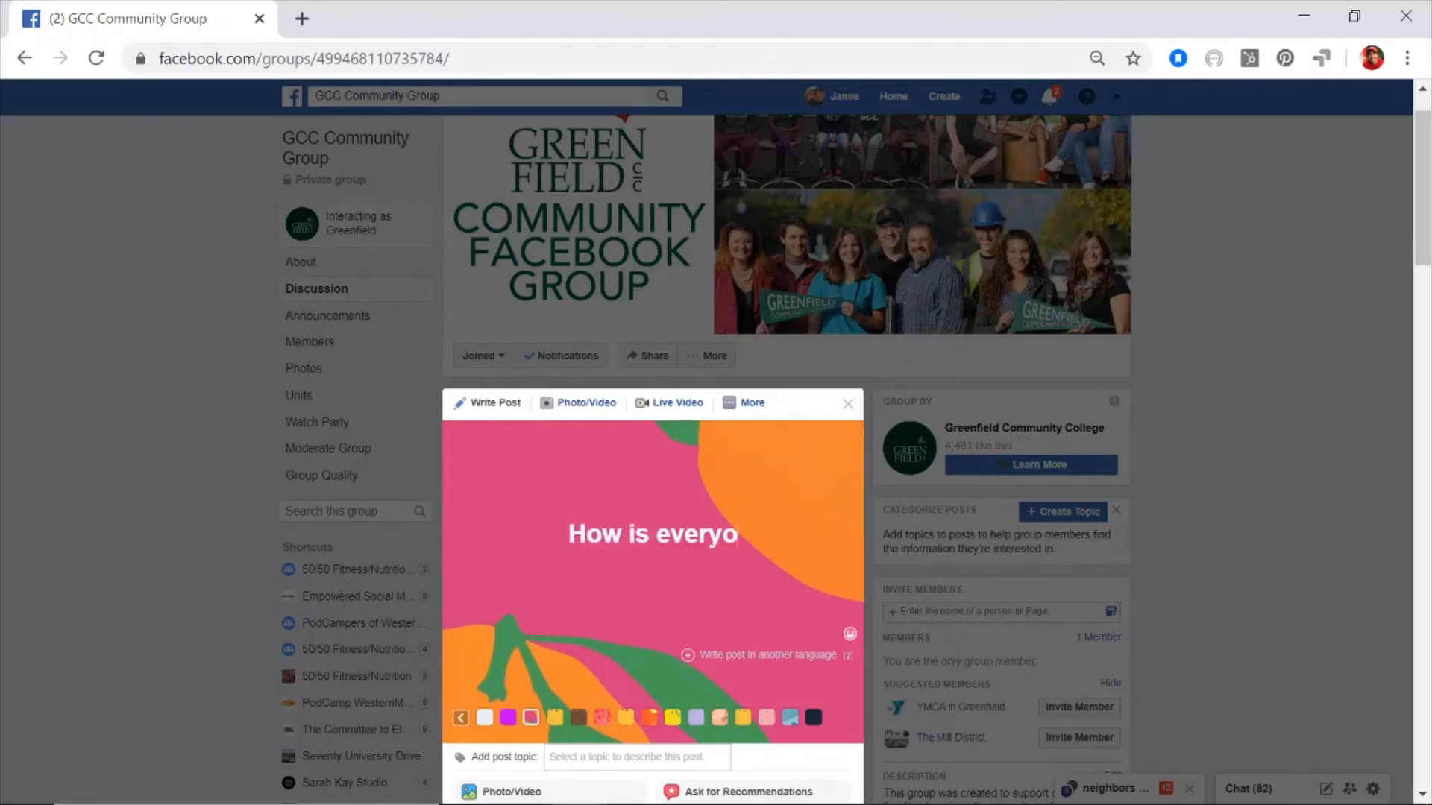
text(ne doing today?)
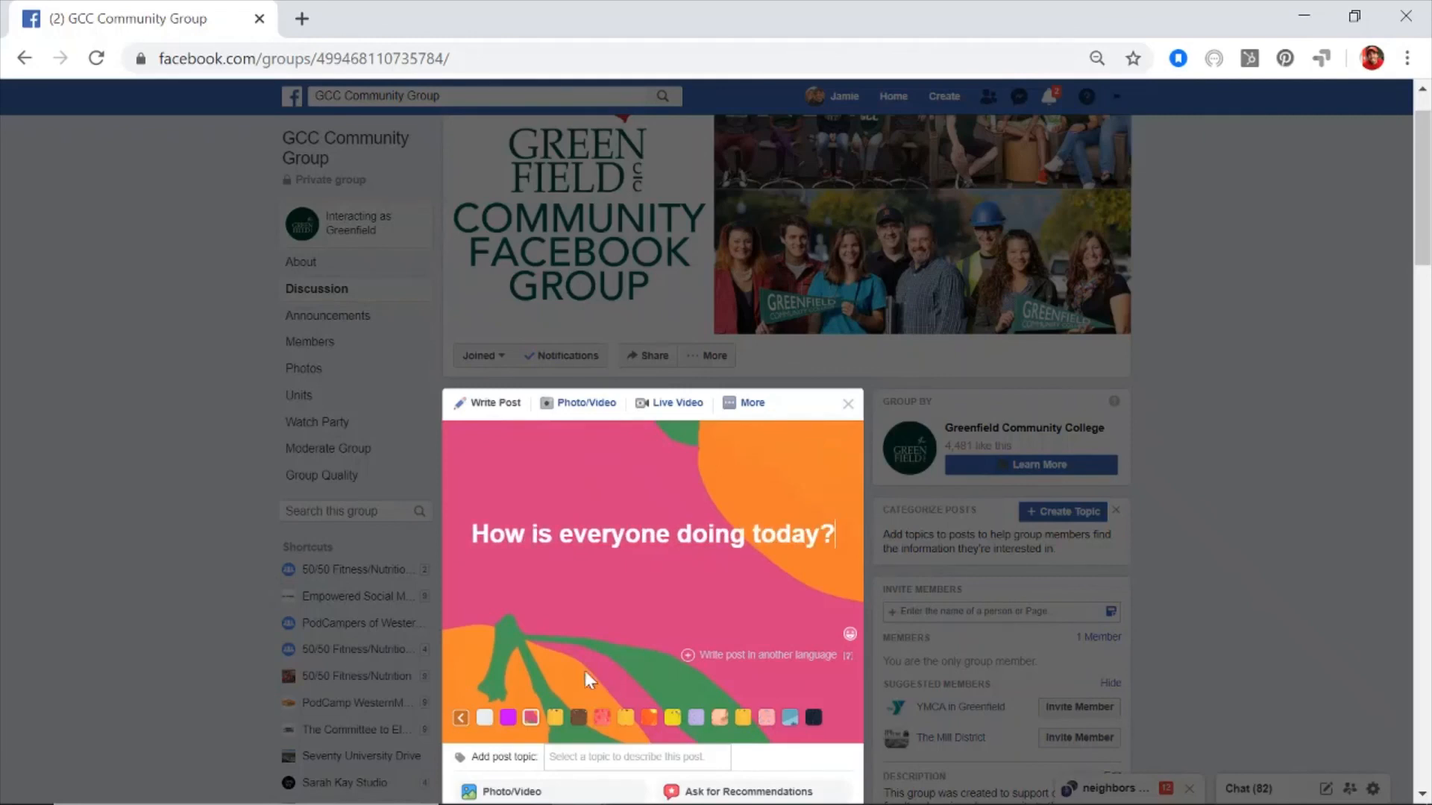
- Switch the post to a plain white background and turn it into a poll, showing the available poll options
scroll(584, 670, down, 2)
scroll(585, 670, down, 1)
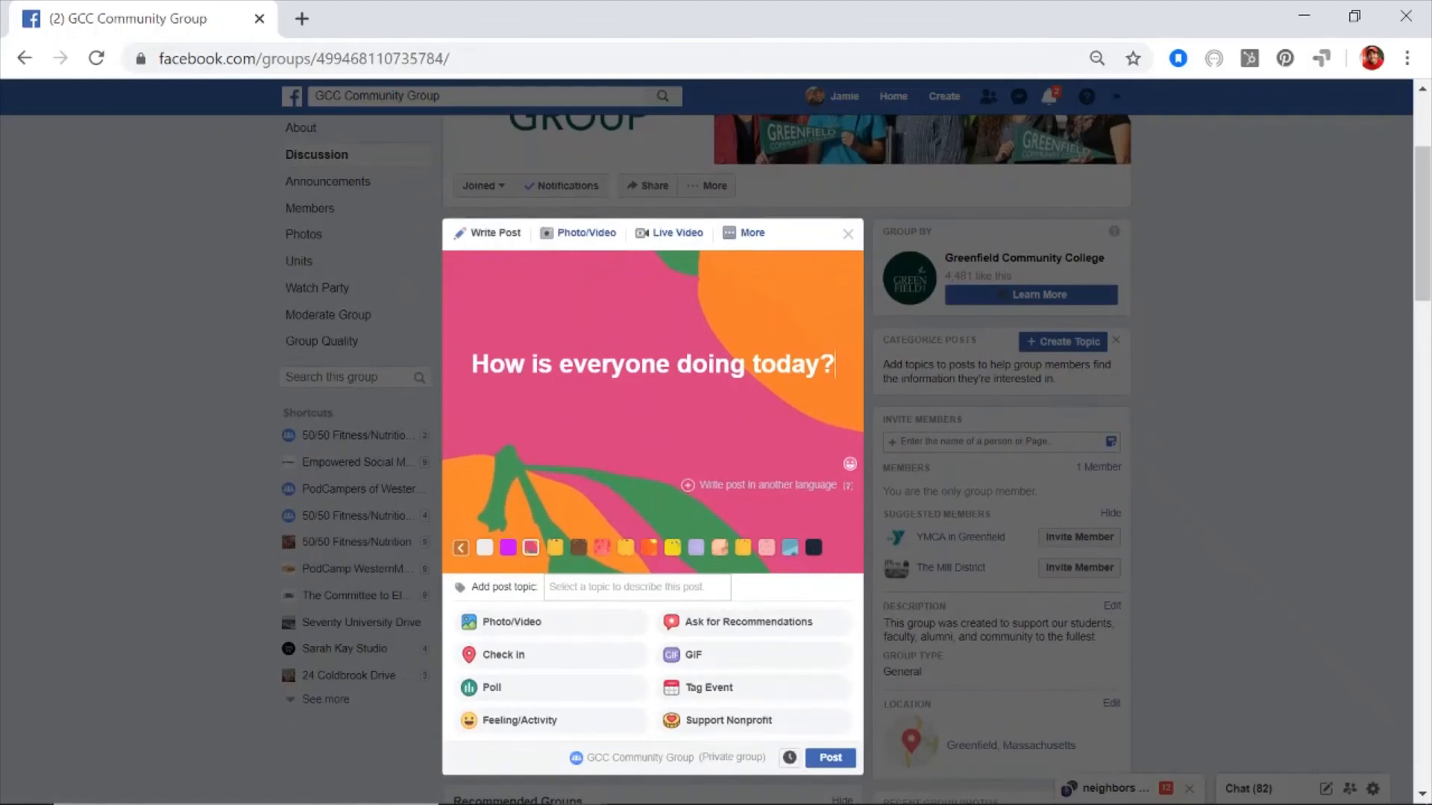
click(484, 550)
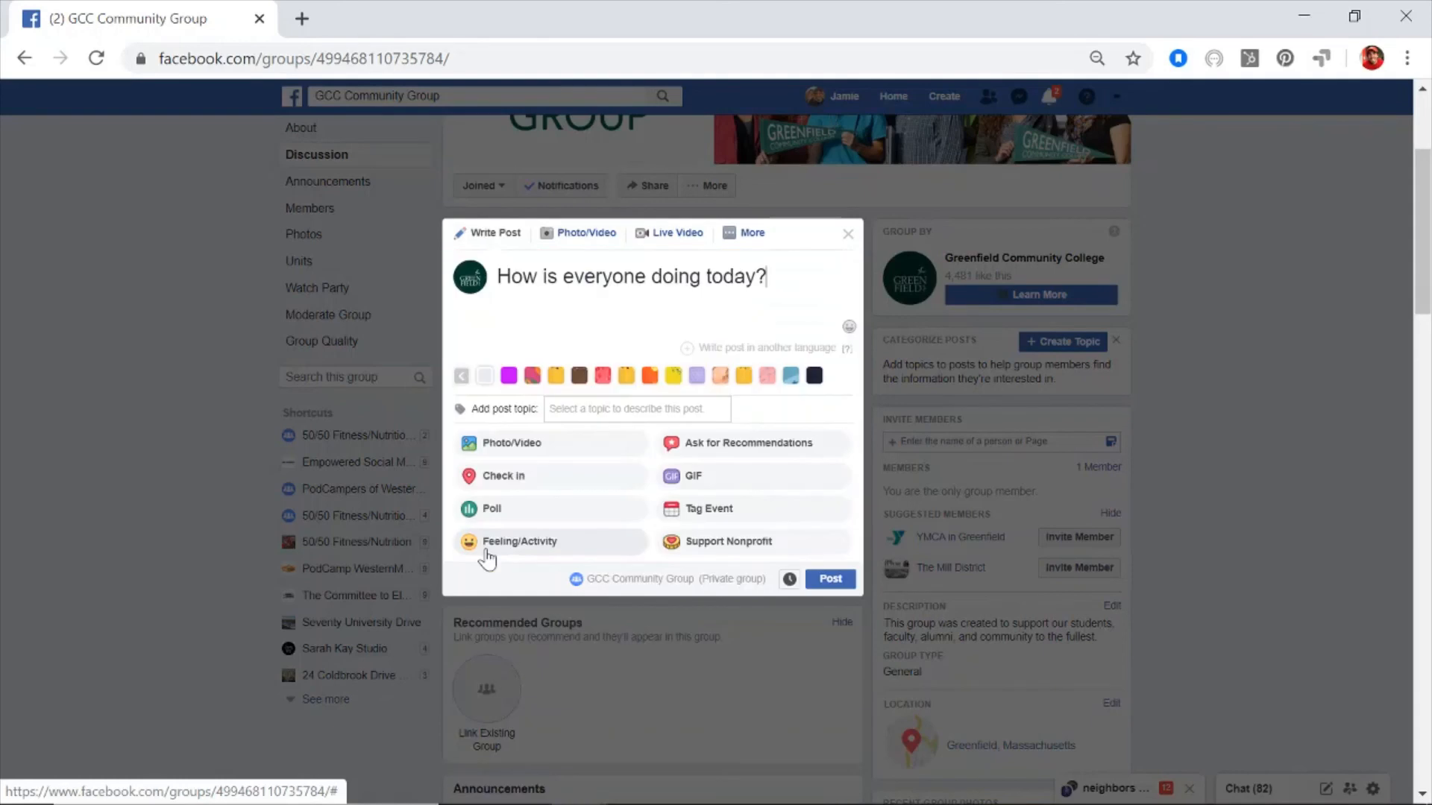
click(752, 233)
click(509, 516)
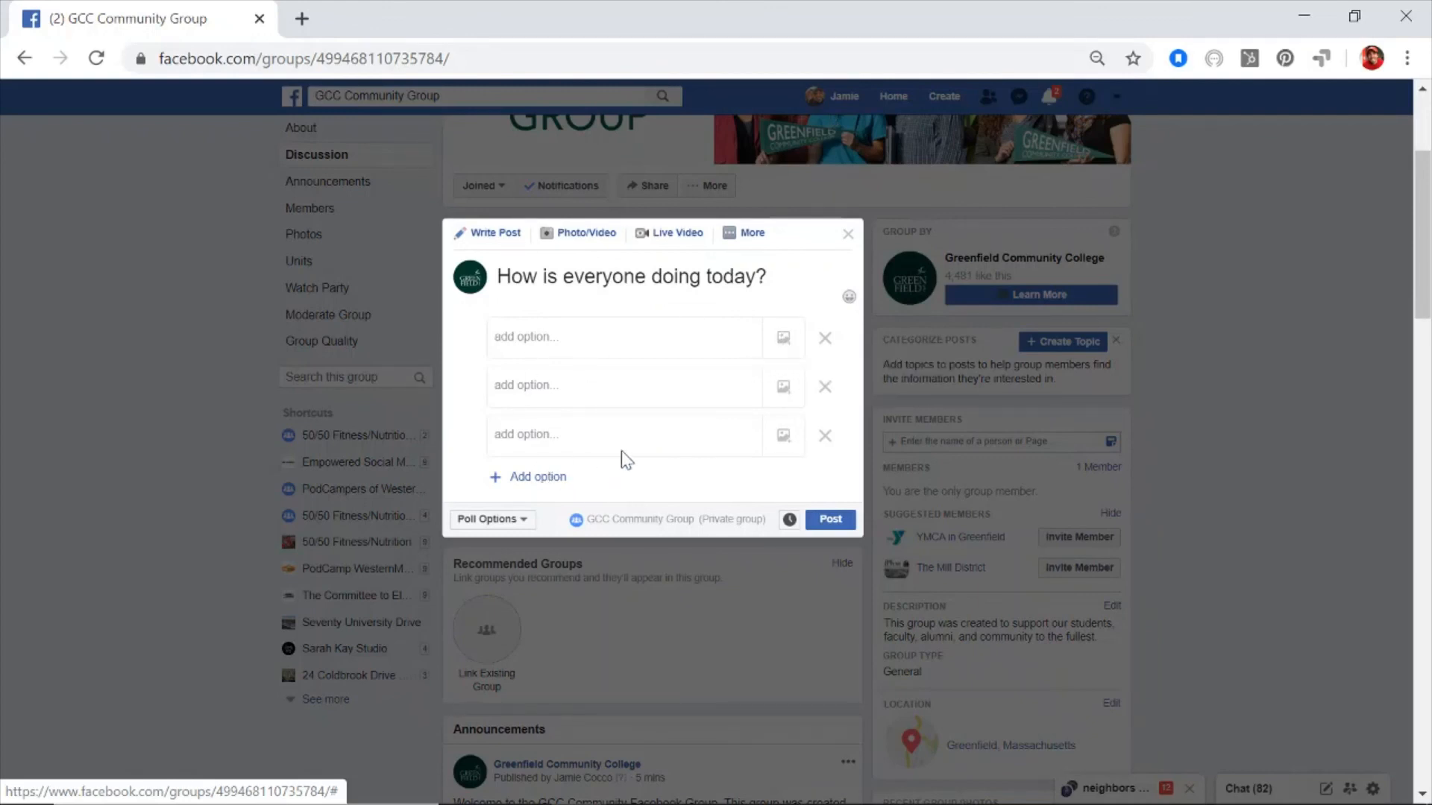
click(516, 522)
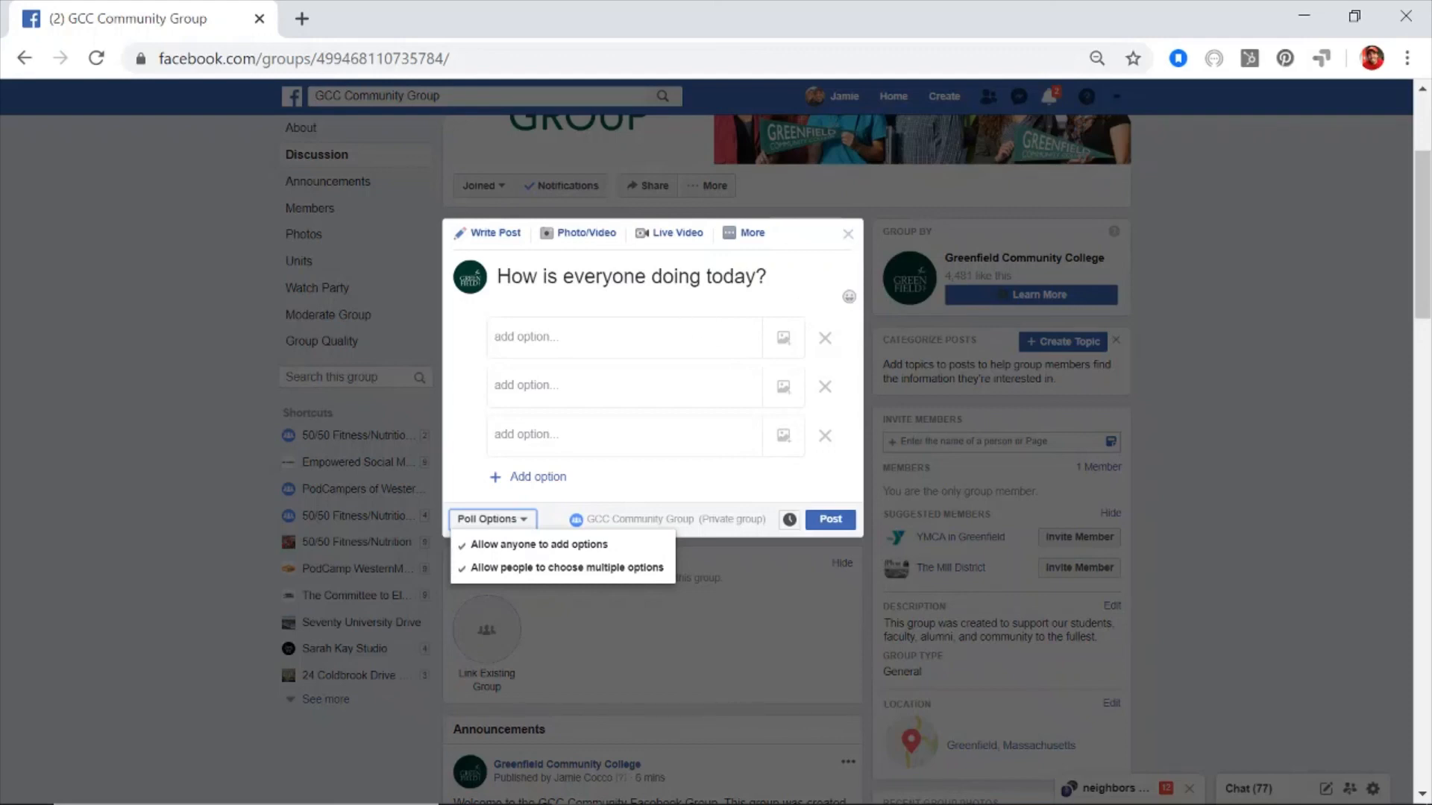
- View the post's photo and video upload choices, and close the post composer without publishing
click(575, 237)
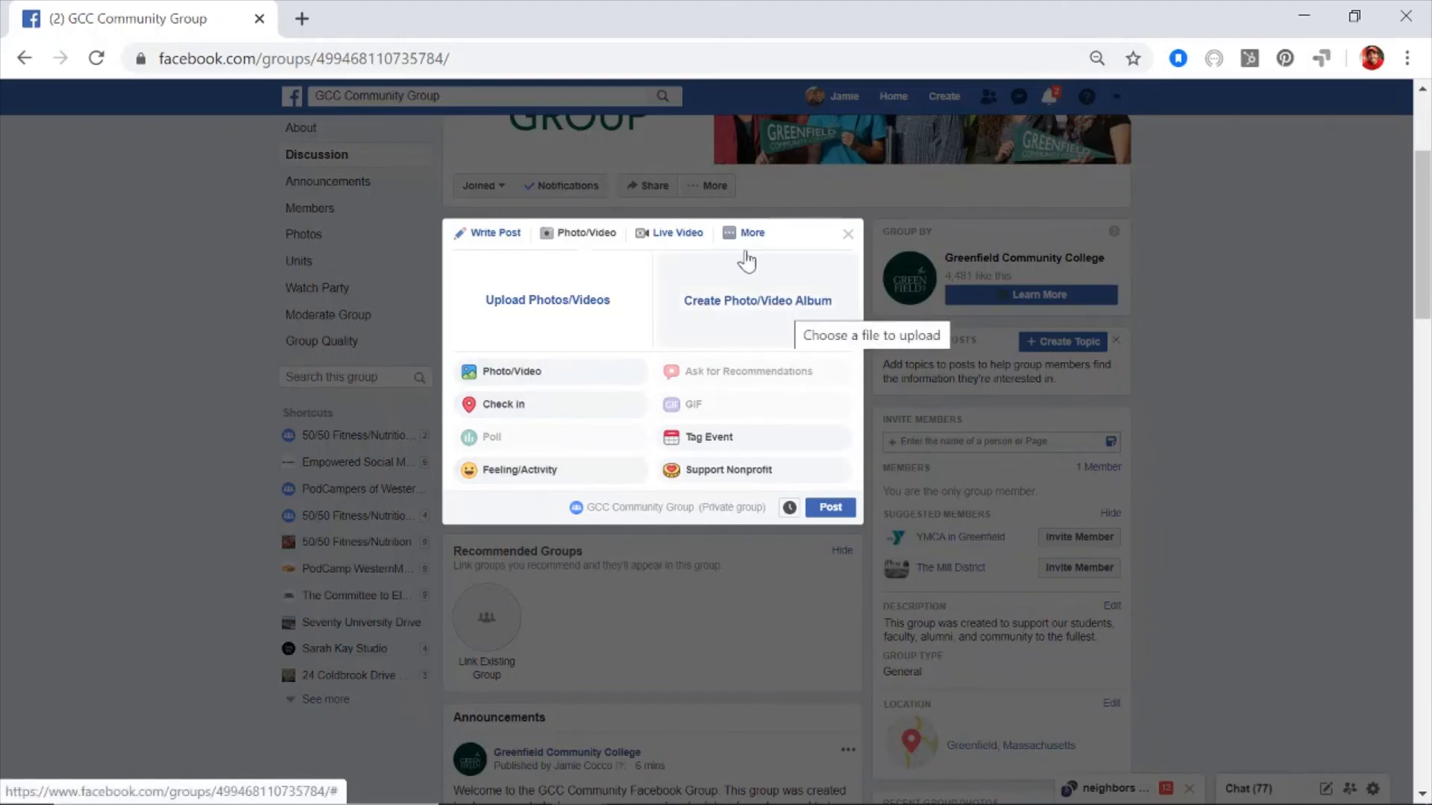
click(847, 234)
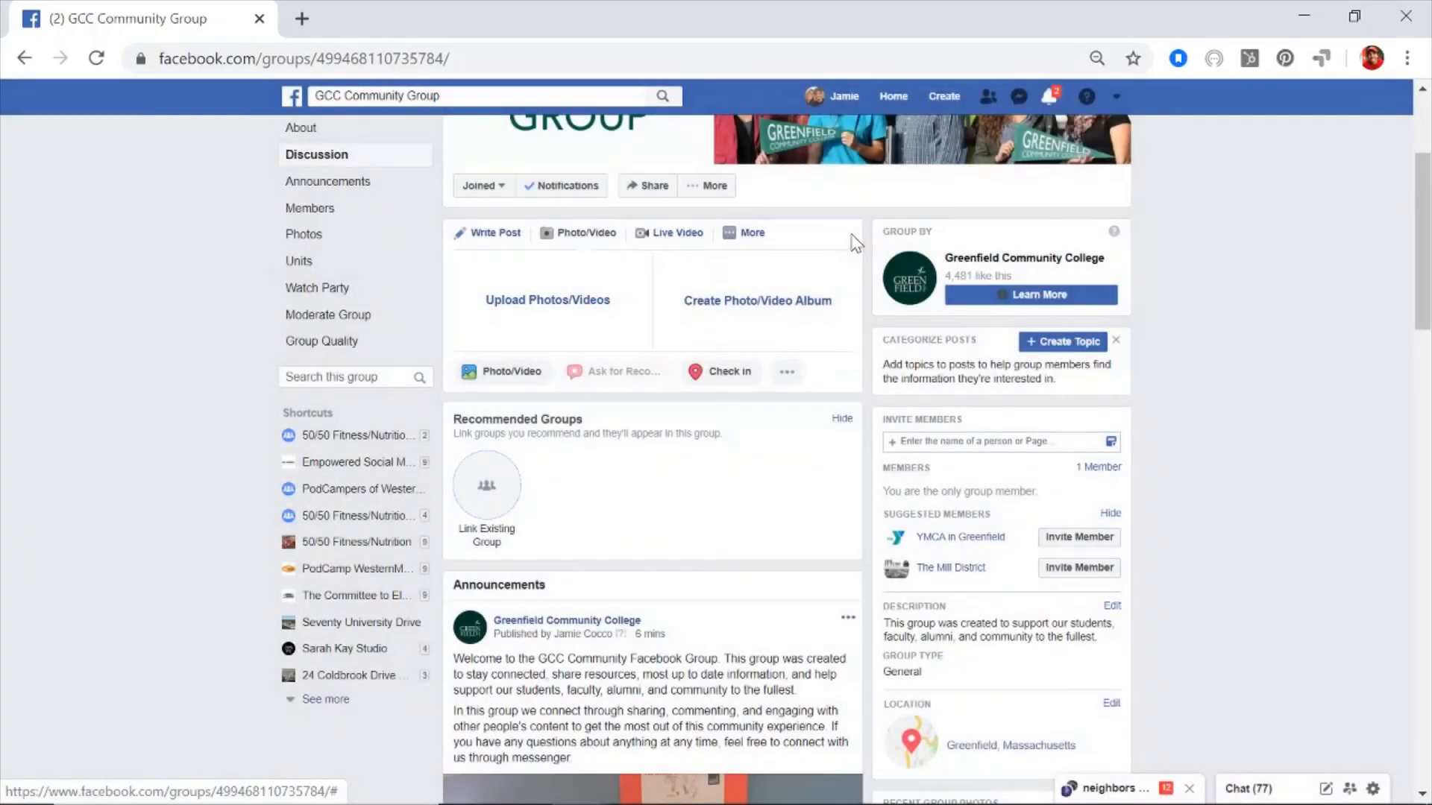
scroll(623, 487, up, 3)
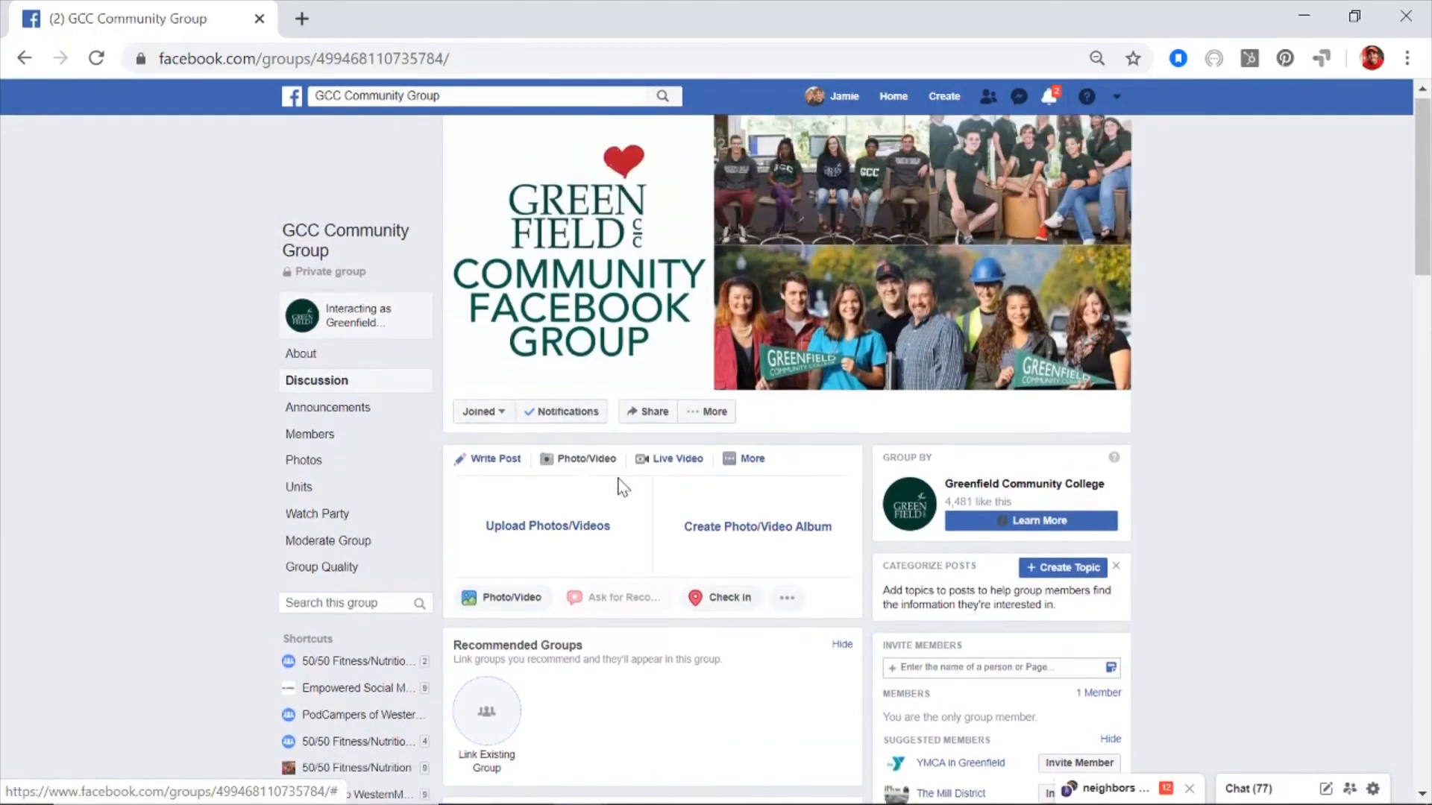